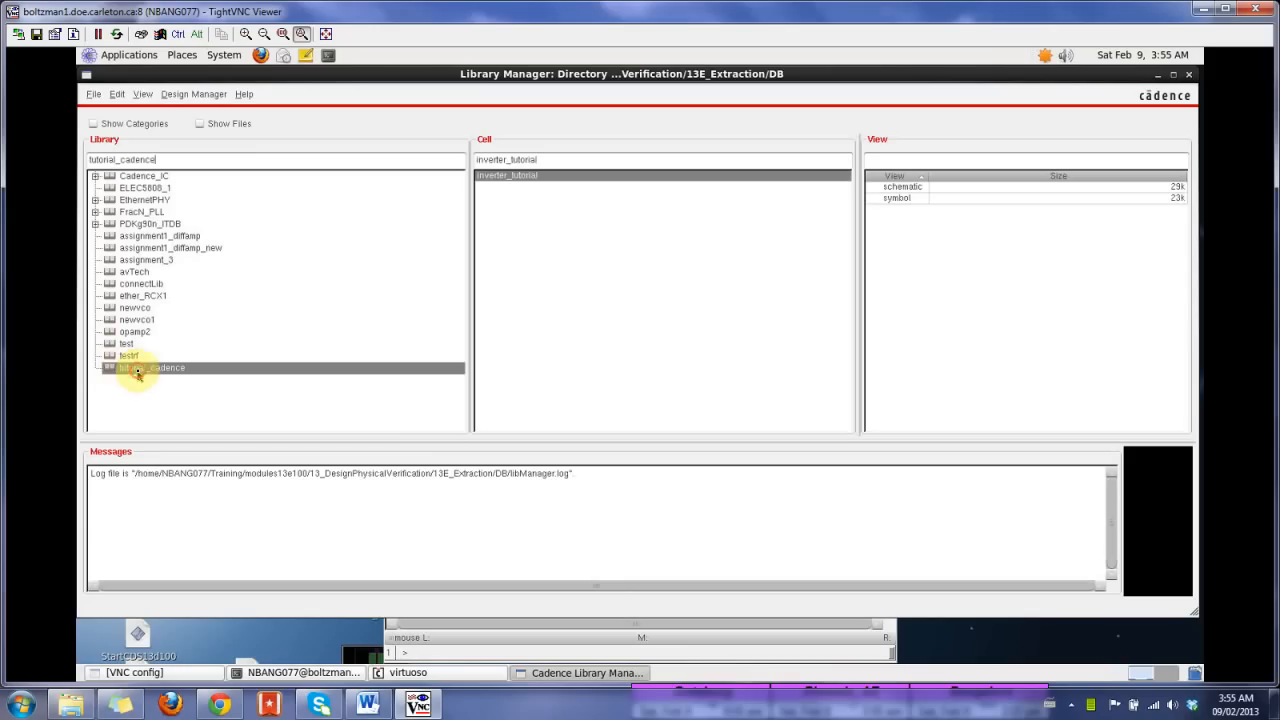
Step: Create a new schematic cell view named inverter_tutorial_testbench in the tutorial_cadence library
left_click(923, 188)
left_click(912, 199)
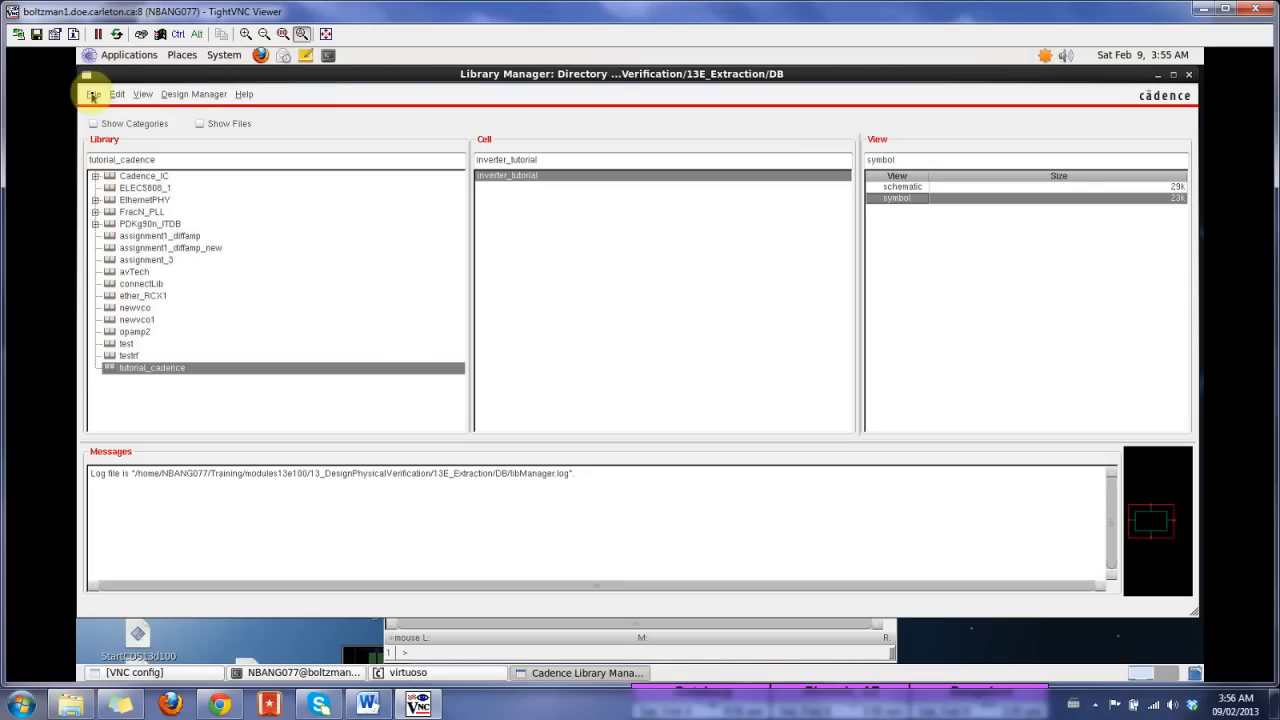
left_click(91, 95)
mouse_move(140, 109)
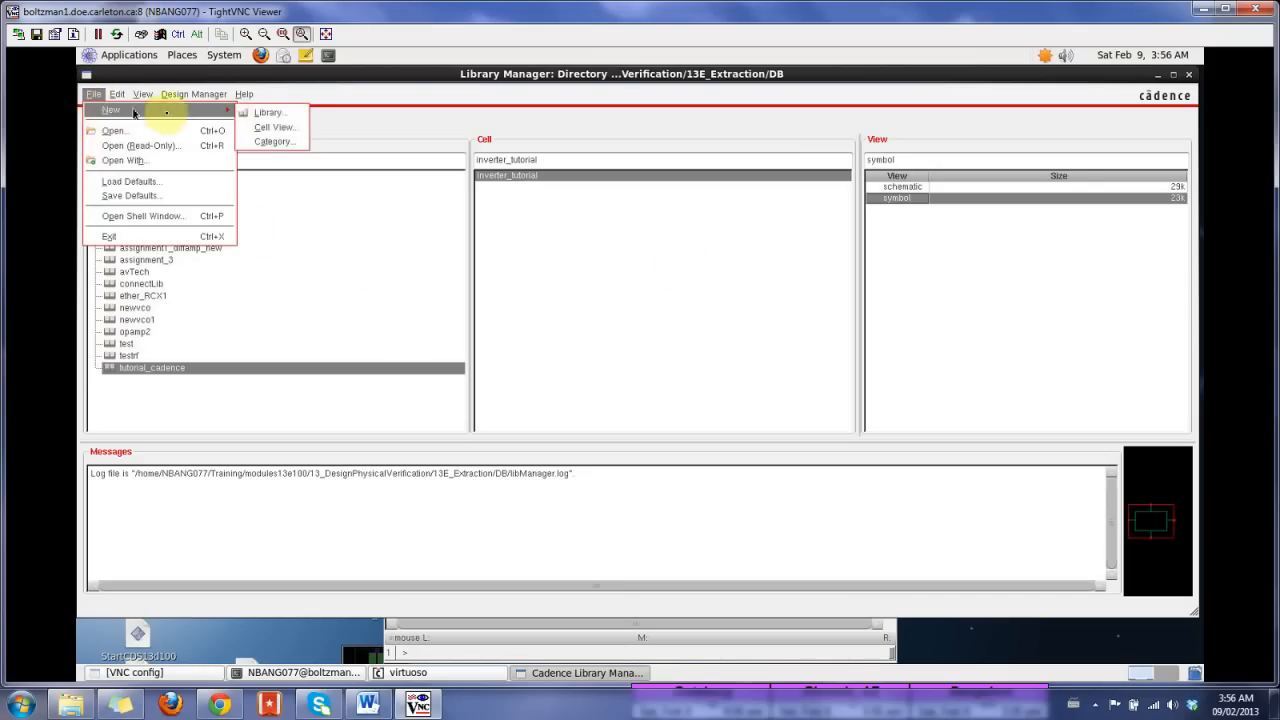
left_click(292, 131)
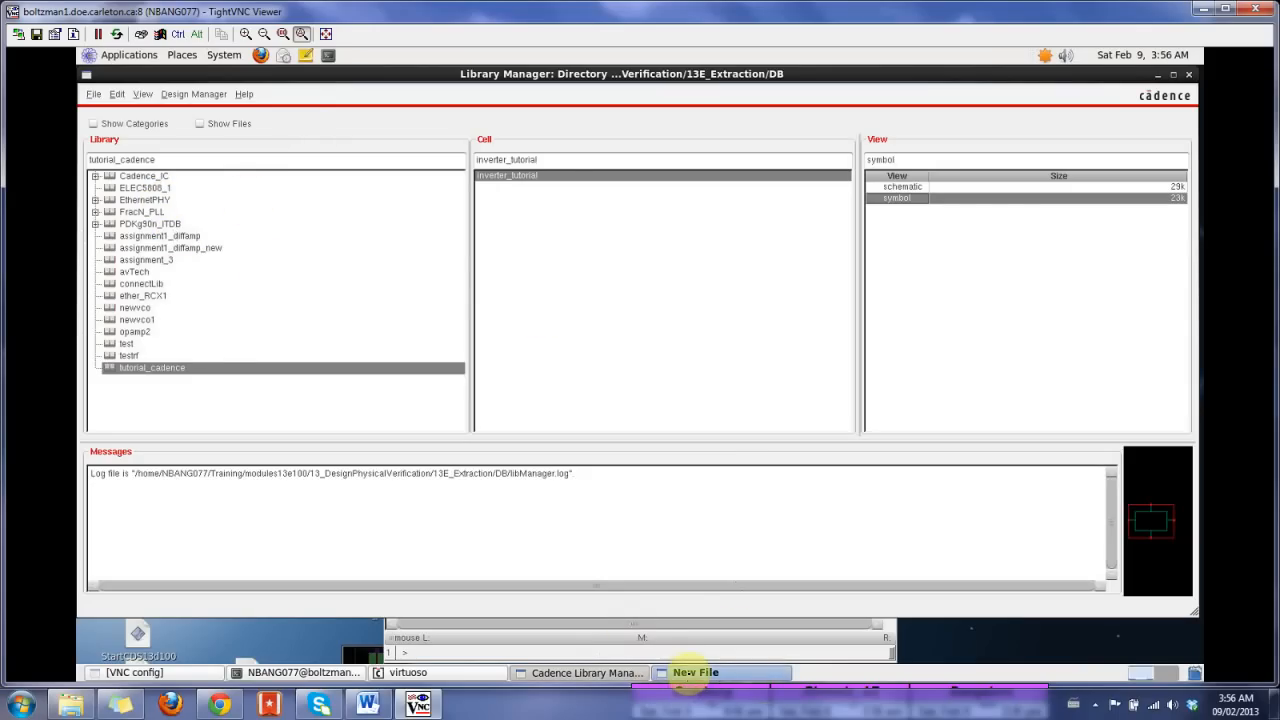
left_click(692, 673)
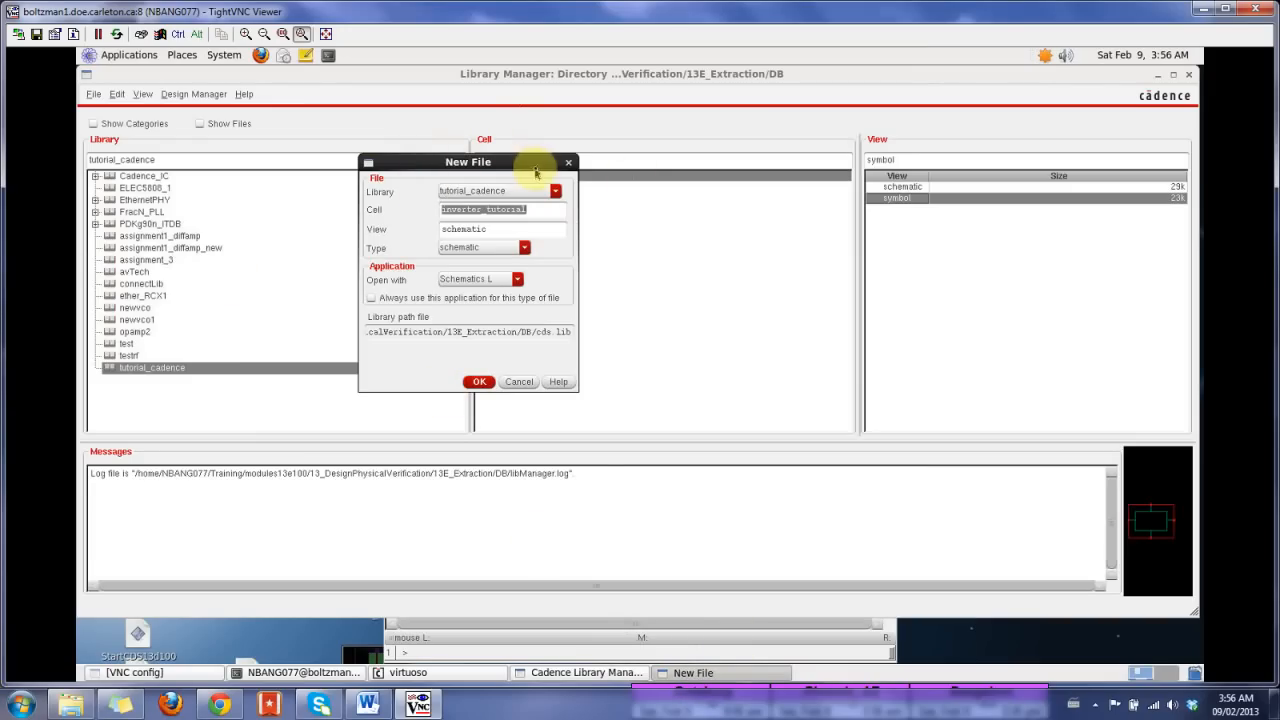
left_click(548, 213)
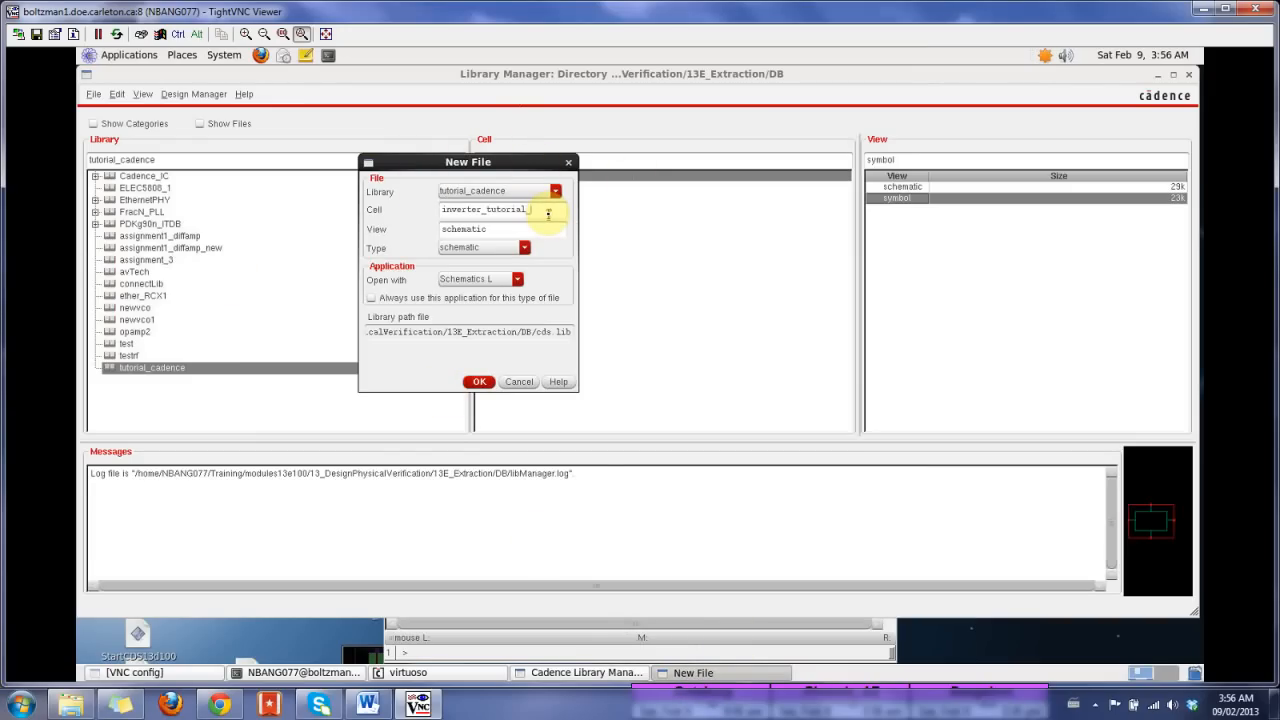
type("_testbench")
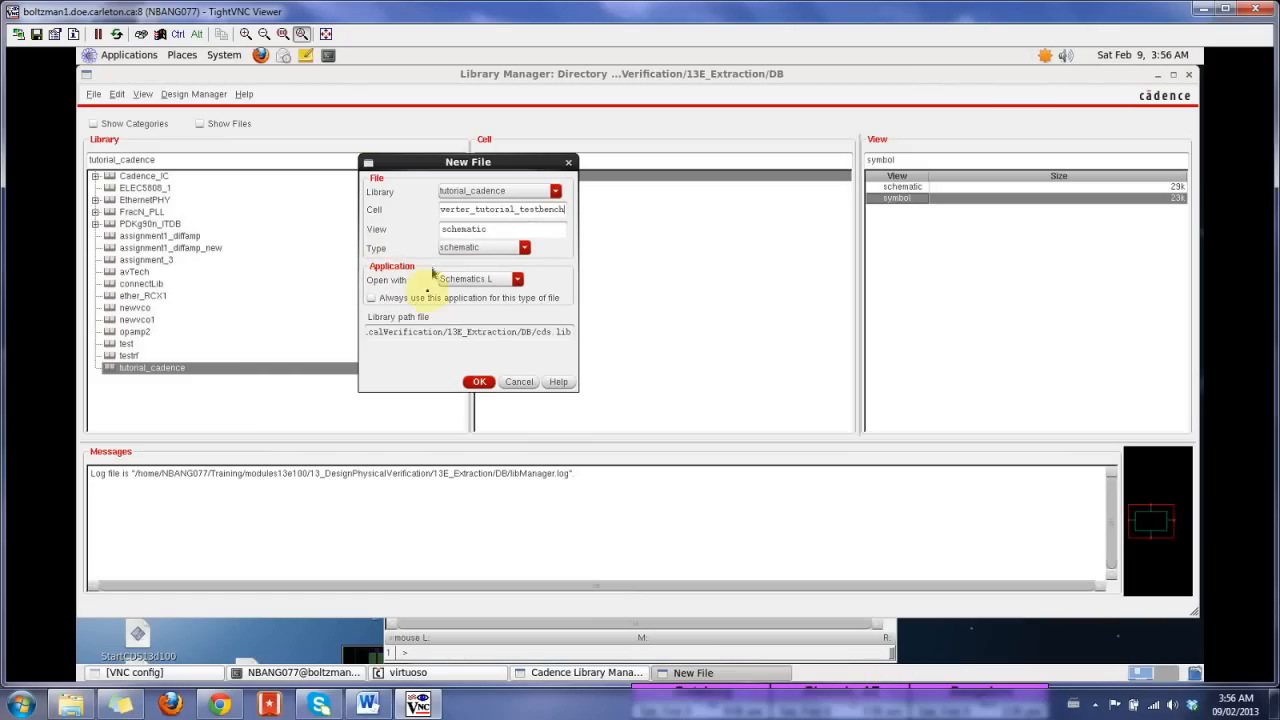
left_click(479, 381)
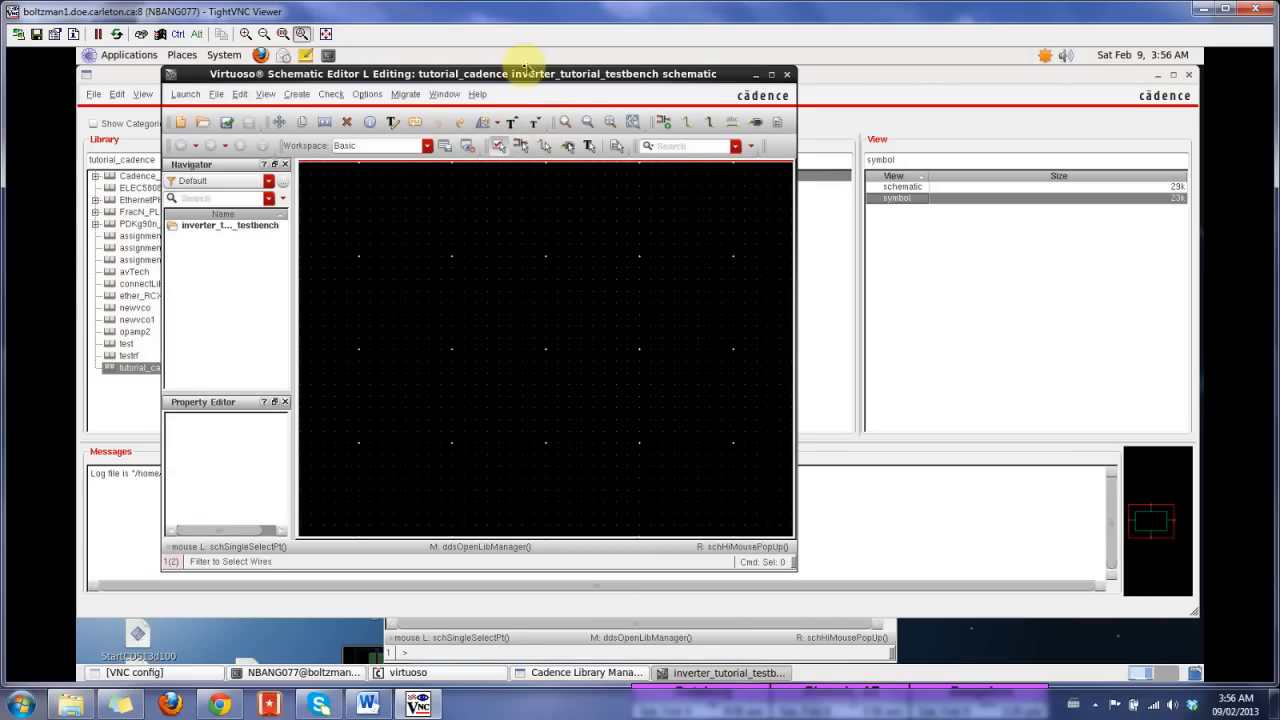
Step: Place one symbol instance of the inverter_tutorial cell from the tutorial_cadence library in the testbench schematic
left_click_drag(512, 75, 822, 75)
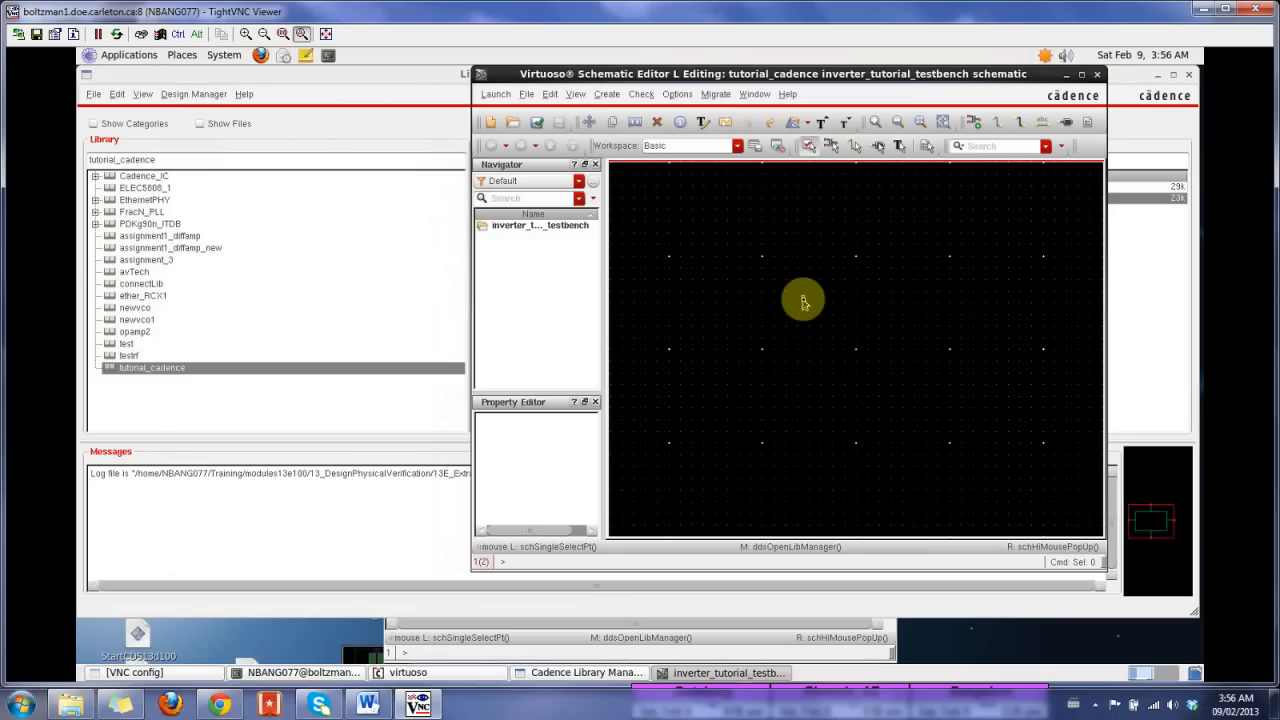
key("i")
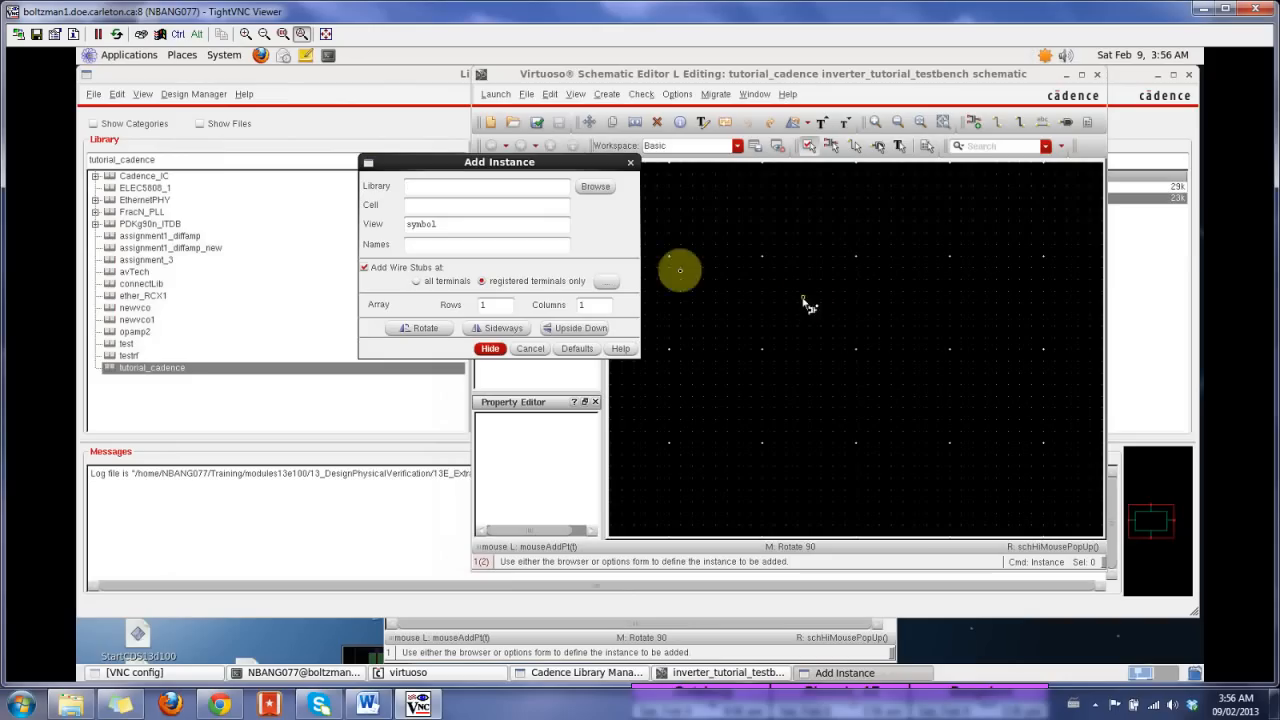
left_click(594, 186)
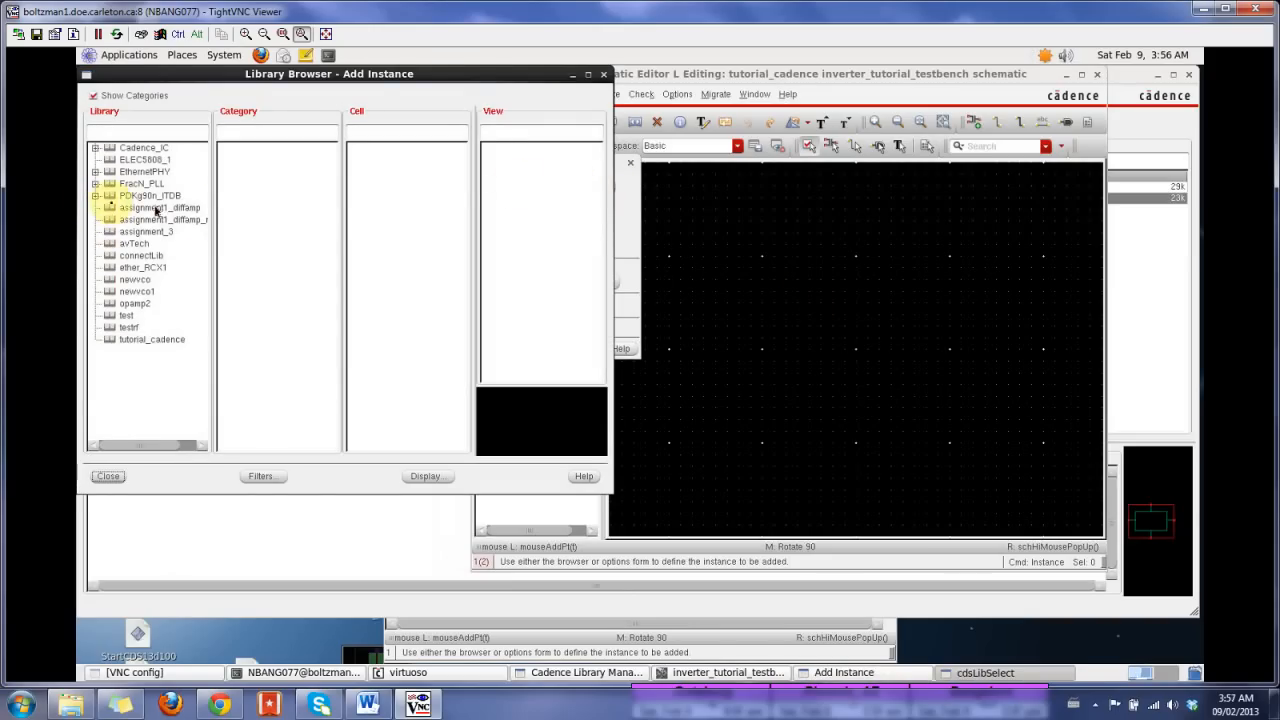
left_click(95, 196)
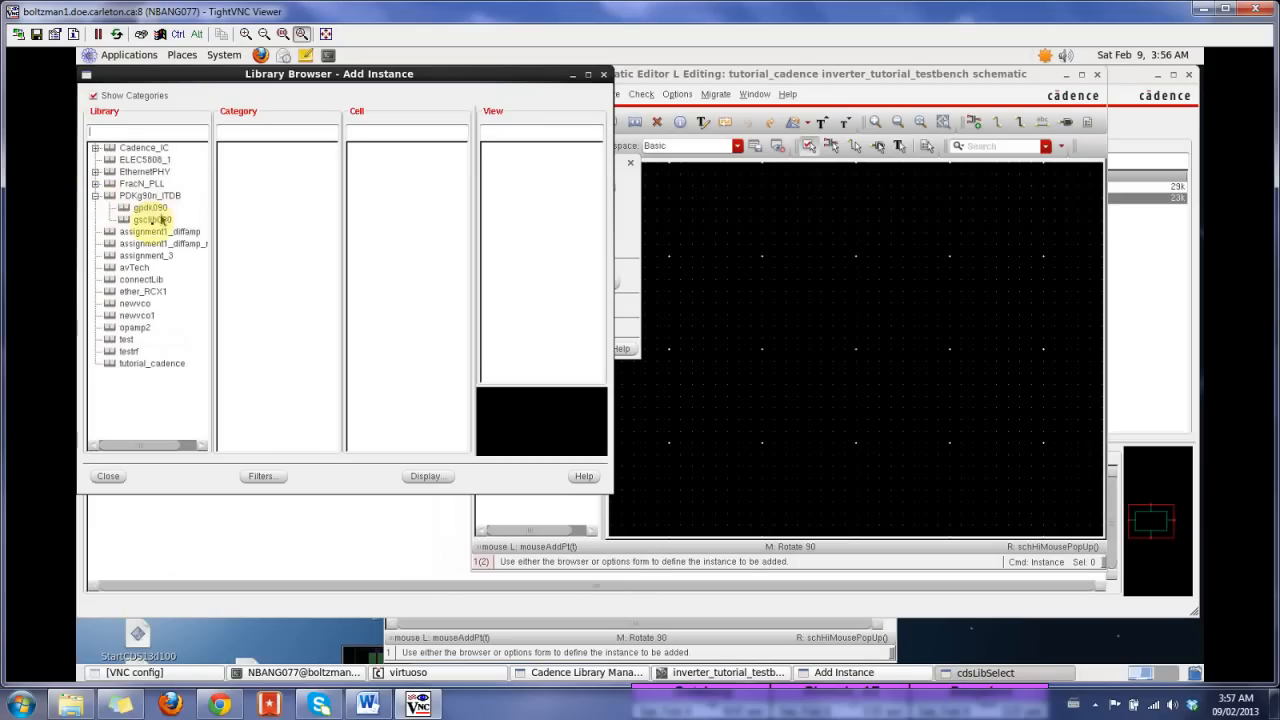
left_click(95, 197)
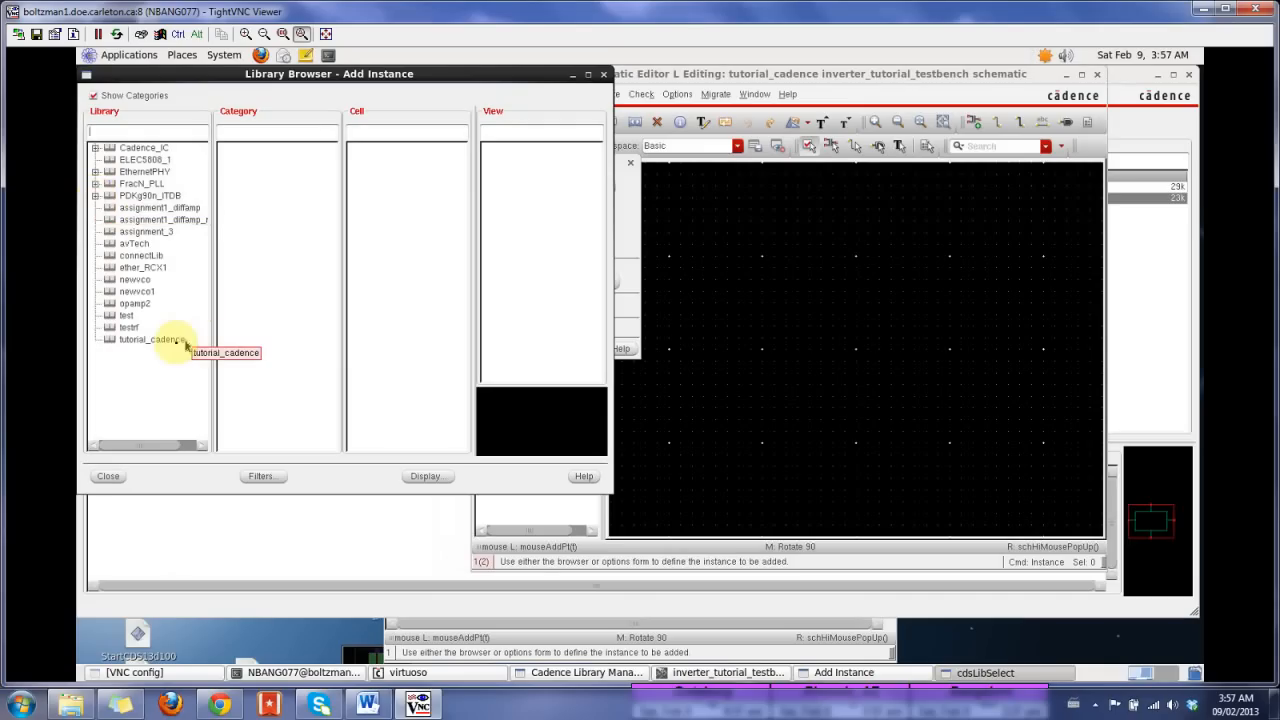
left_click(152, 340)
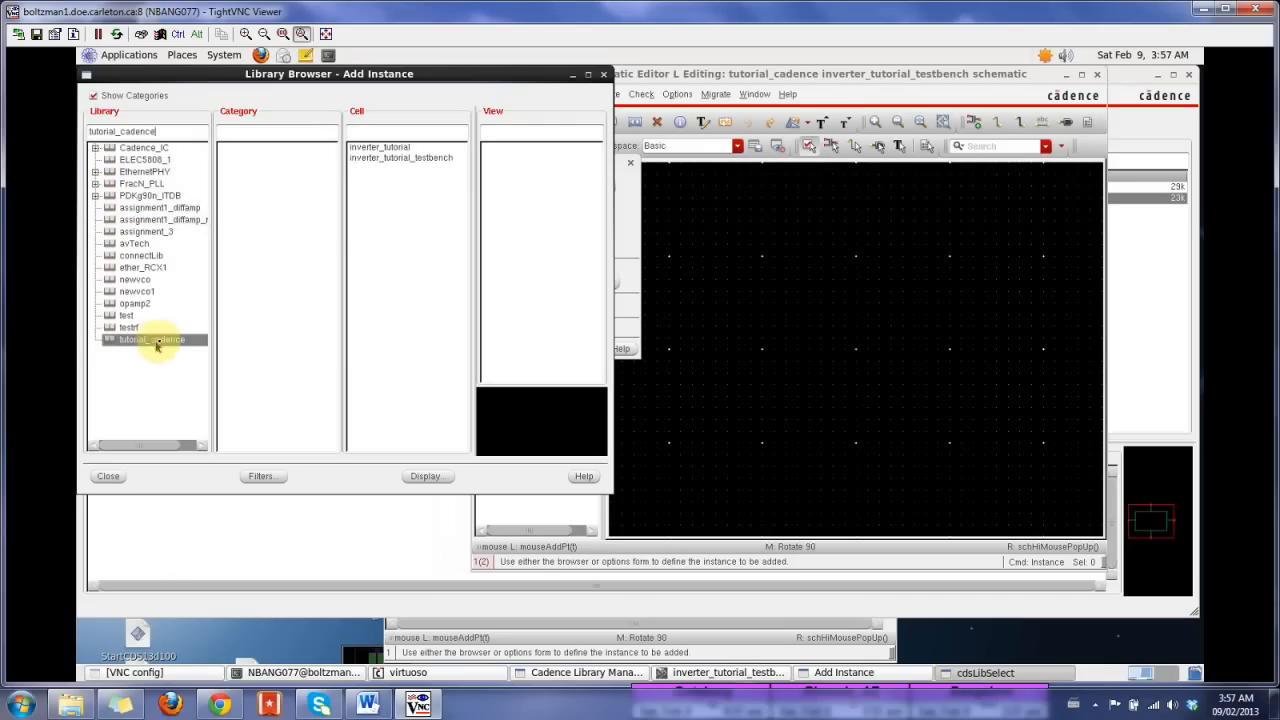
left_click(371, 149)
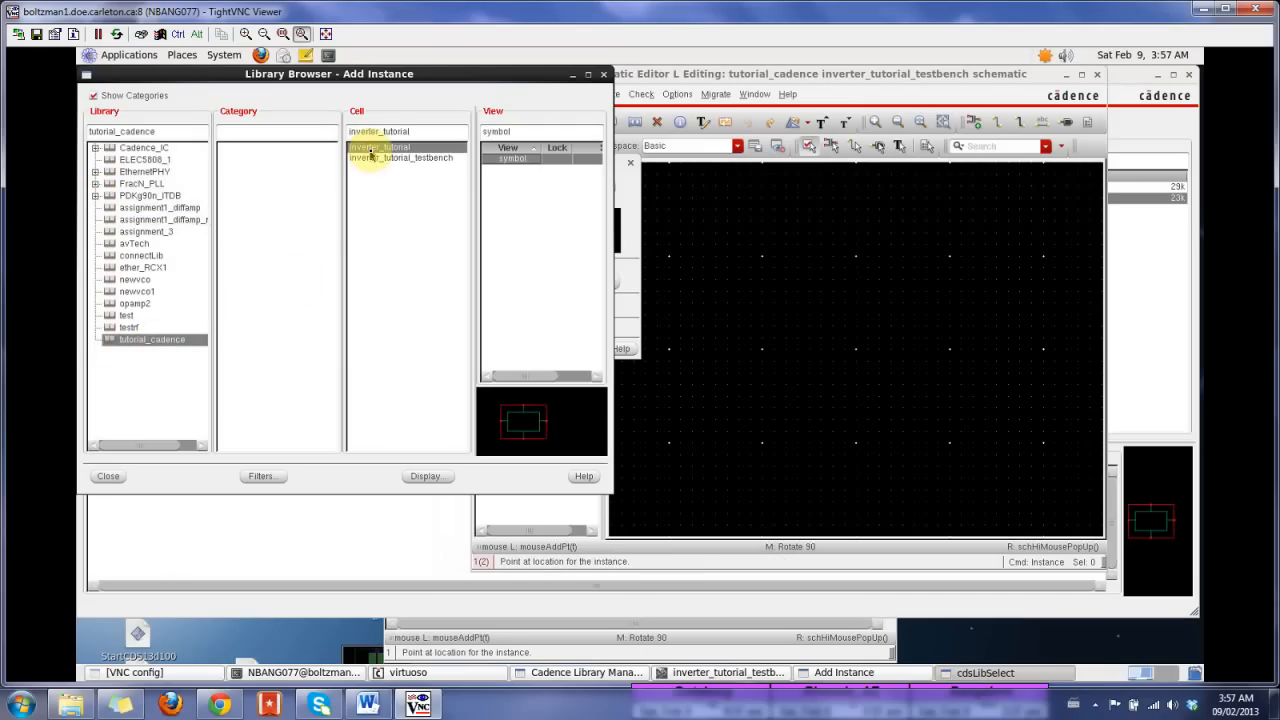
left_click(522, 158)
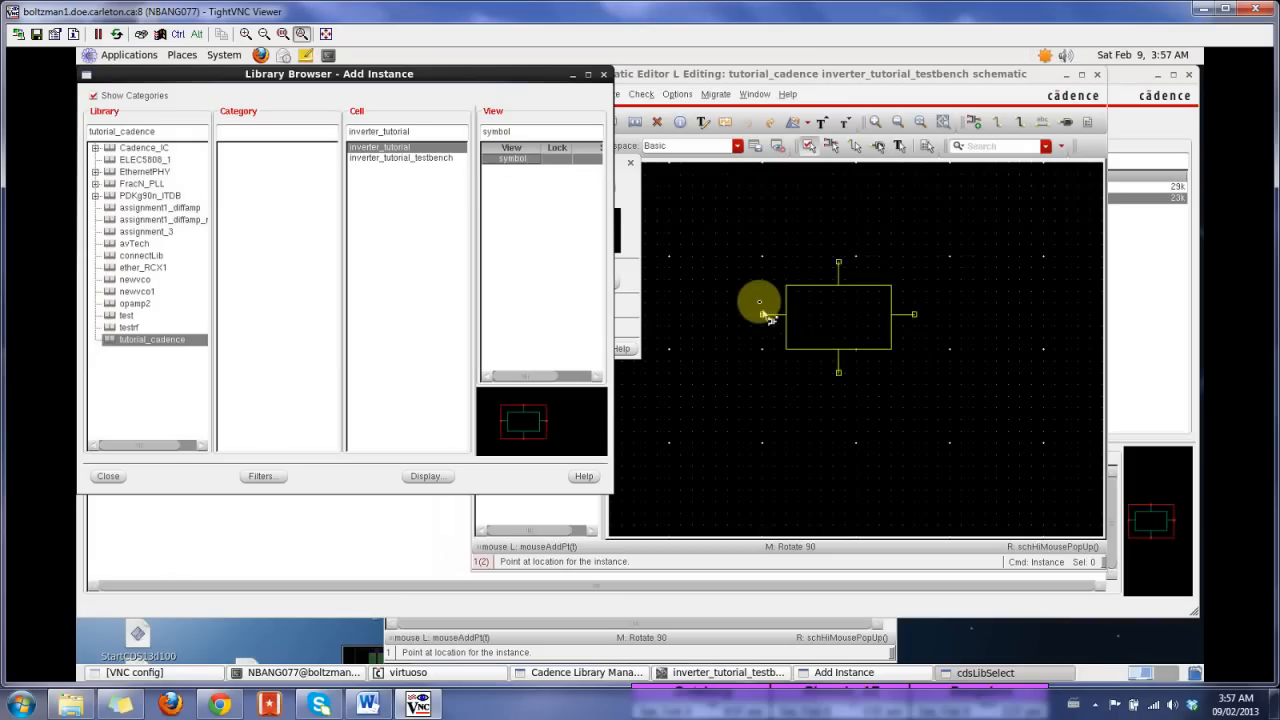
left_click(760, 300)
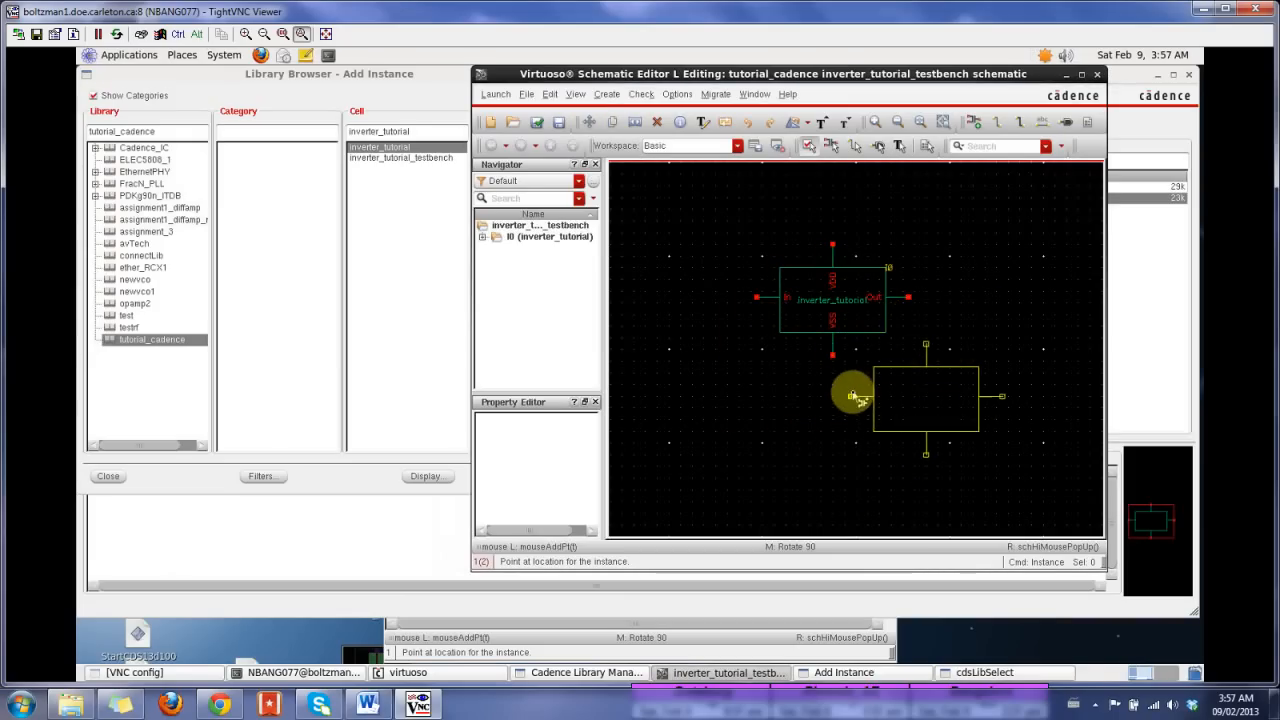
key("Escape")
key("Delete")
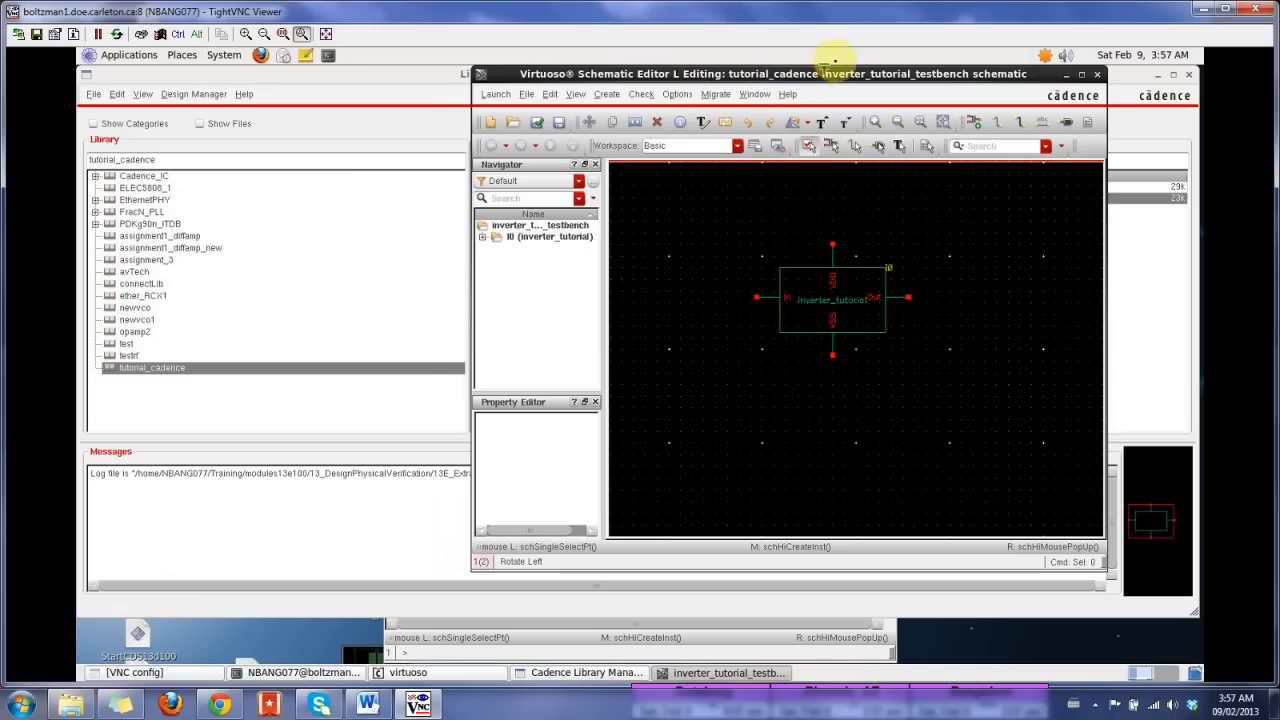
Step: Maximize the schematic editor window and fit the inverter symbol to the canvas
left_click_drag(822, 72, 610, 66)
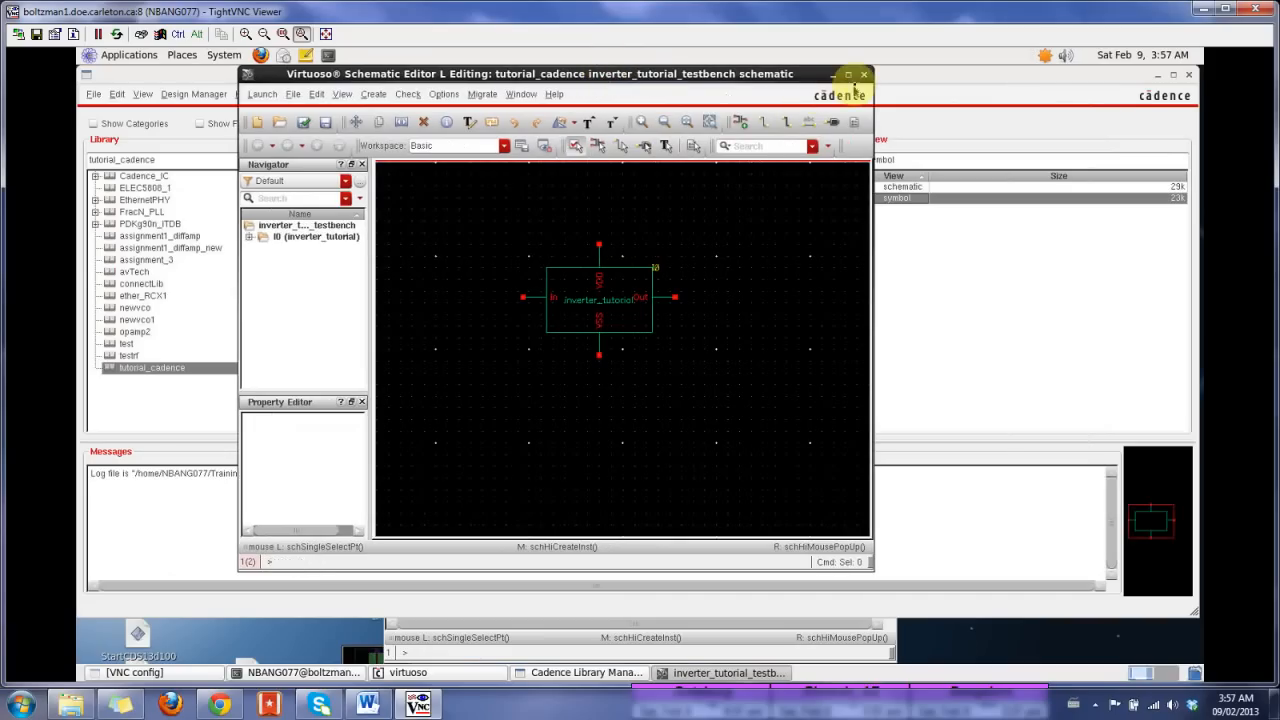
left_click(847, 75)
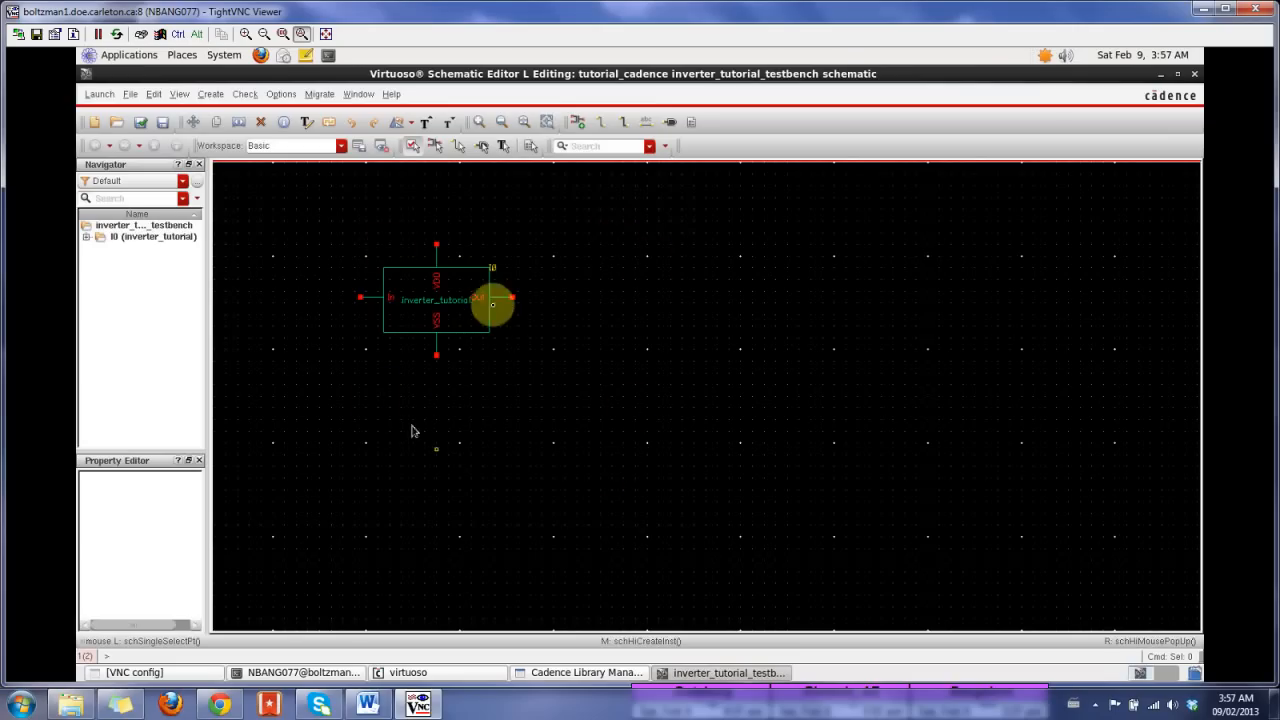
left_click(434, 274)
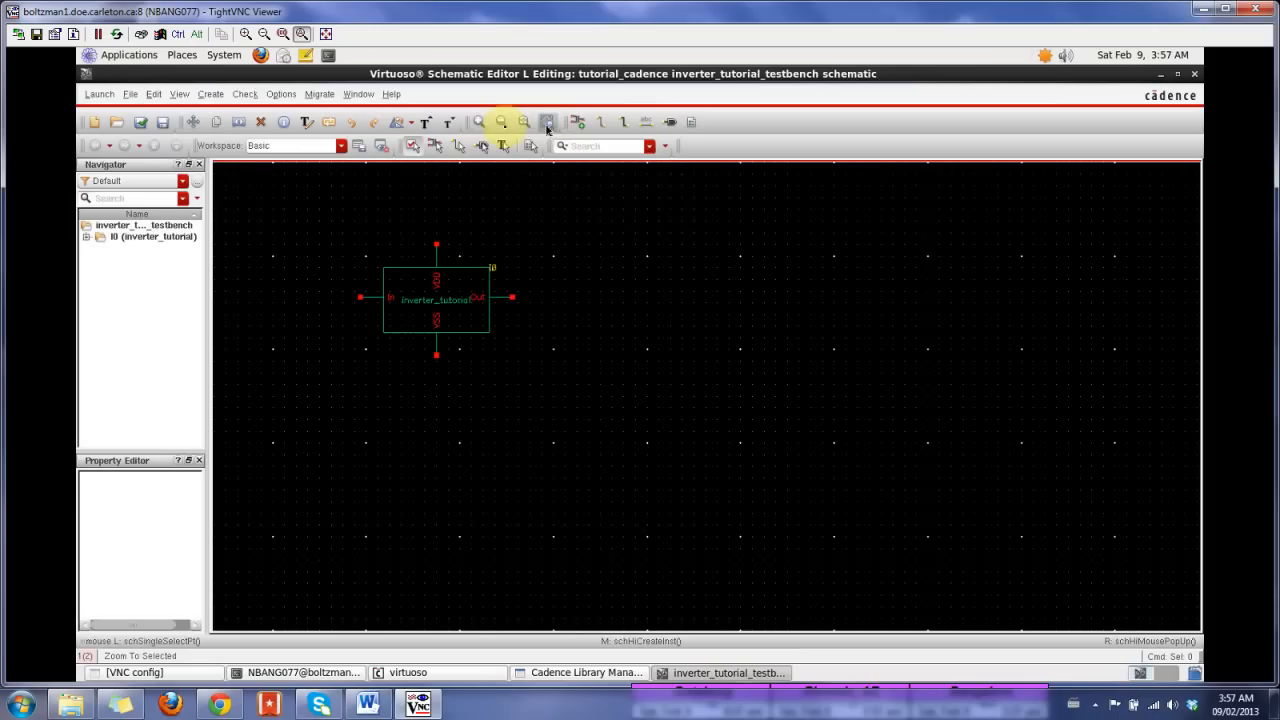
left_click(481, 122)
left_click(484, 123)
left_click(502, 123)
left_click(502, 123)
left_click(523, 125)
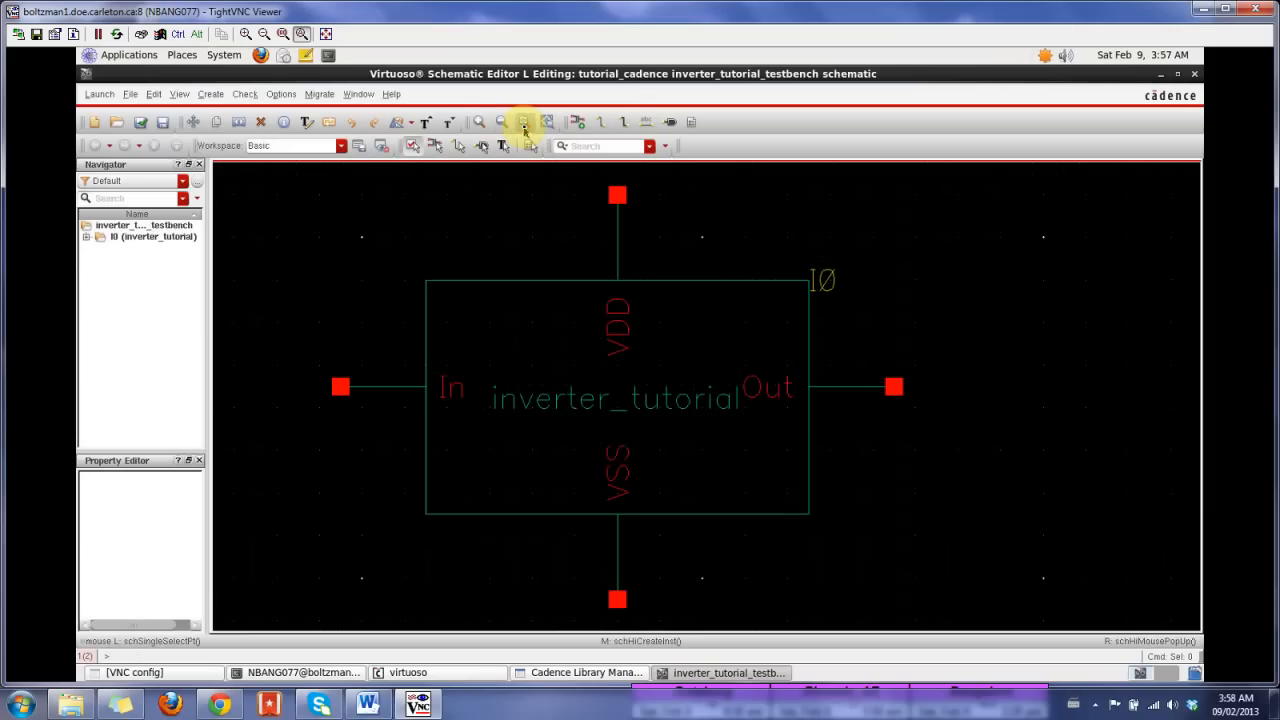
Step: Examine the available zoom commands and try zooming the testbench schematic in, out and to fit
left_click(155, 94)
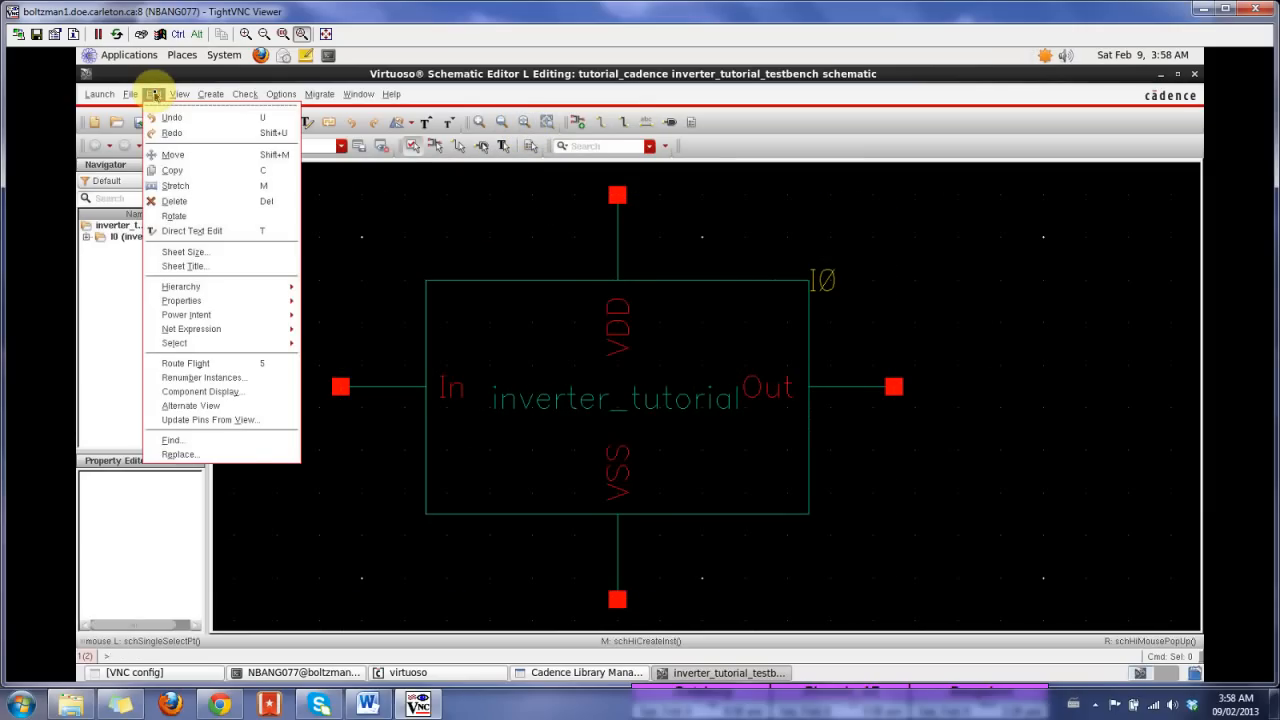
mouse_move(179, 94)
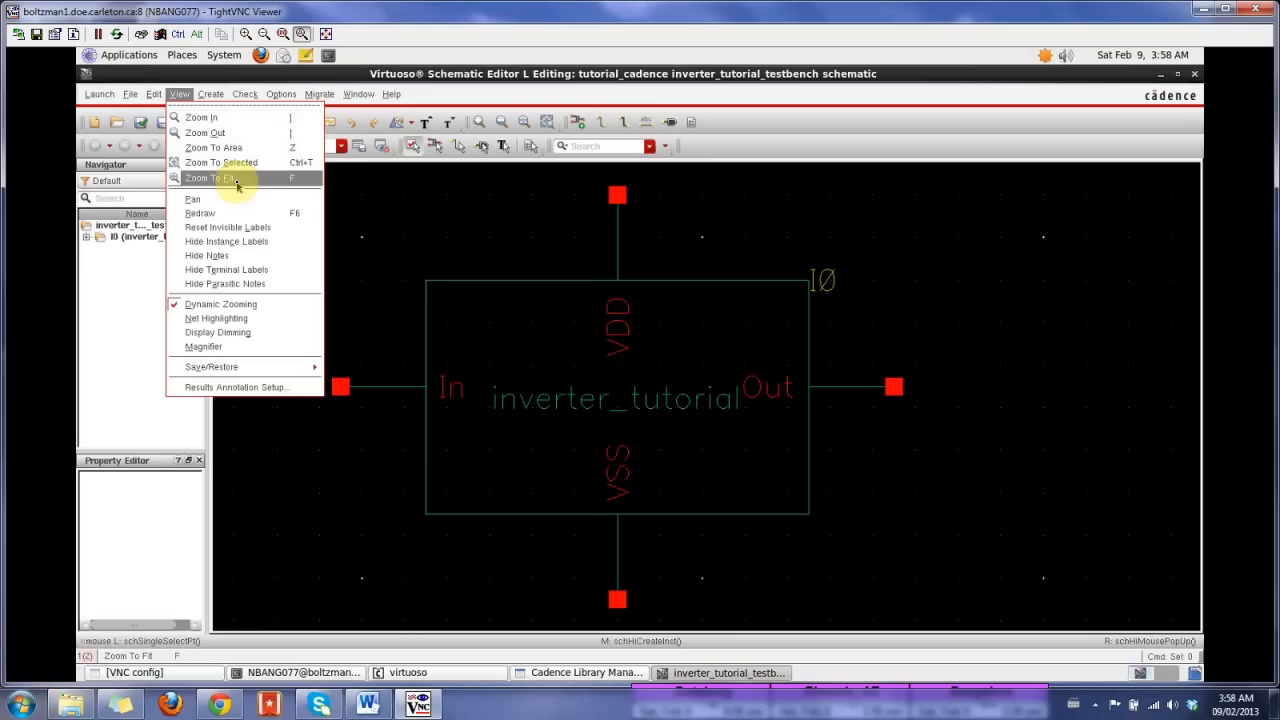
left_click(460, 218)
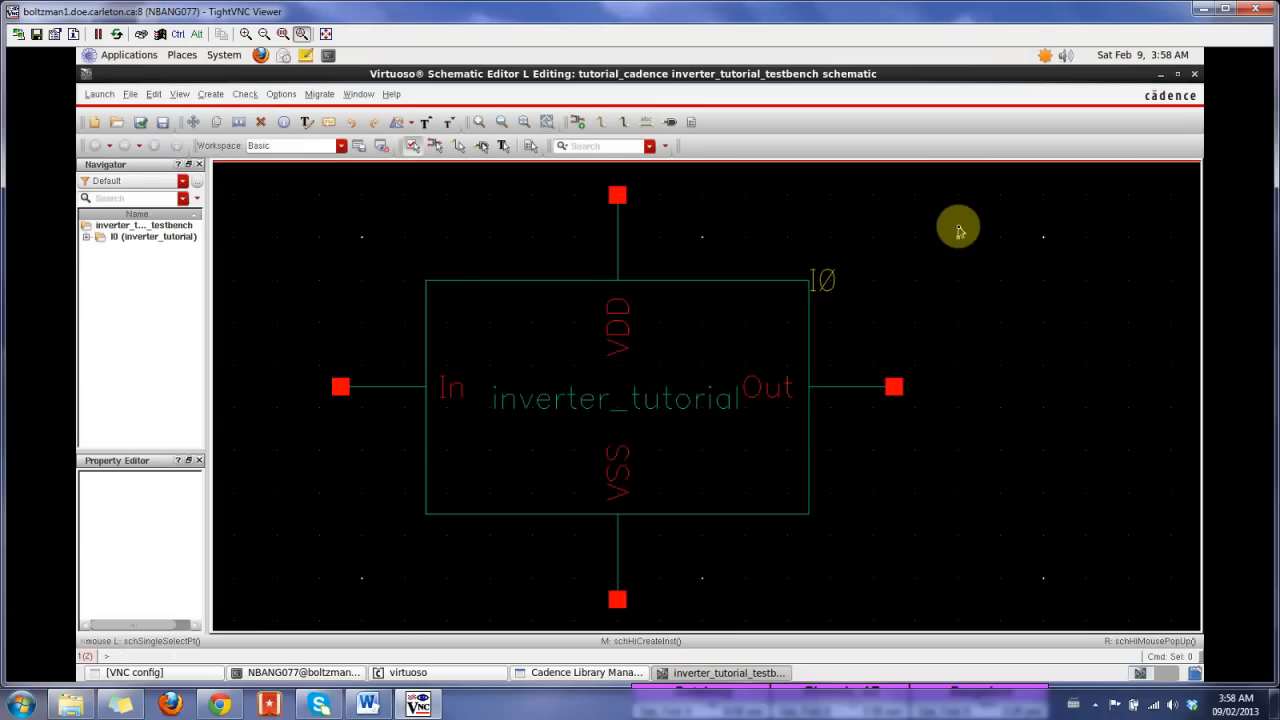
scroll(945, 214, "down", 1)
scroll(940, 212, "up", 1)
scroll(942, 217, "up", 1)
scroll(942, 217, "down", 6)
scroll(942, 217, "down", 4)
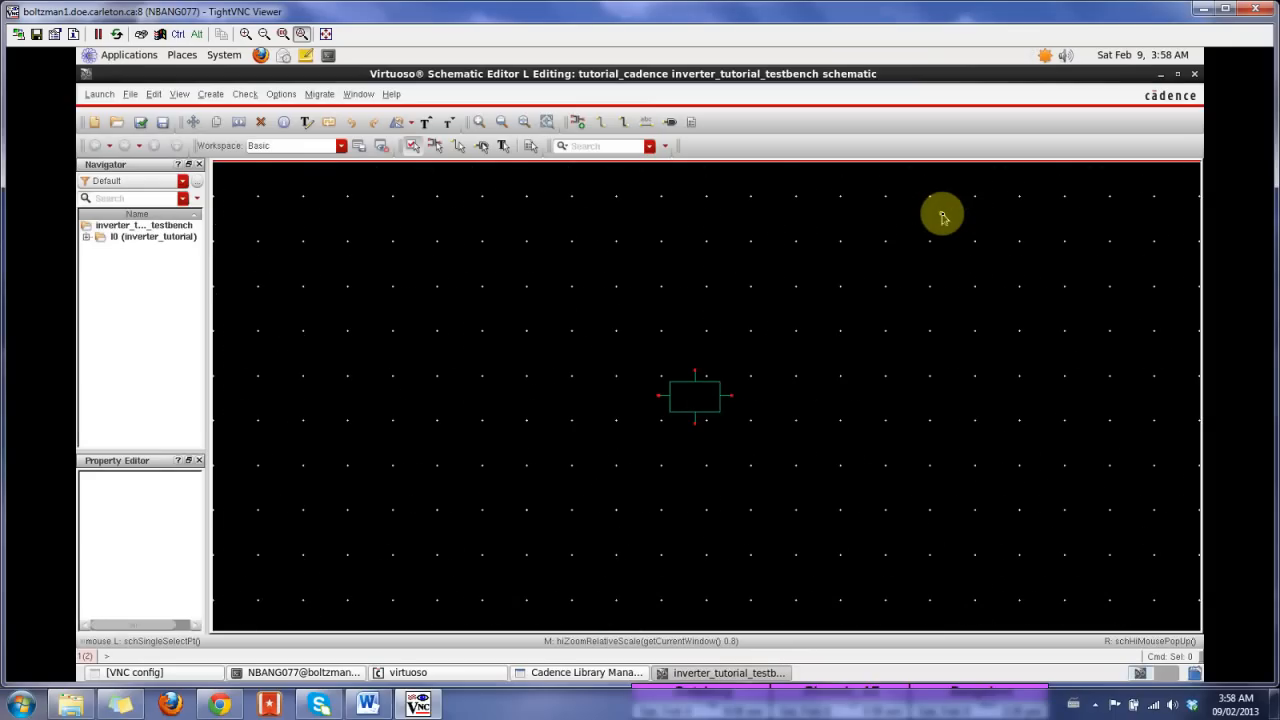
key("f")
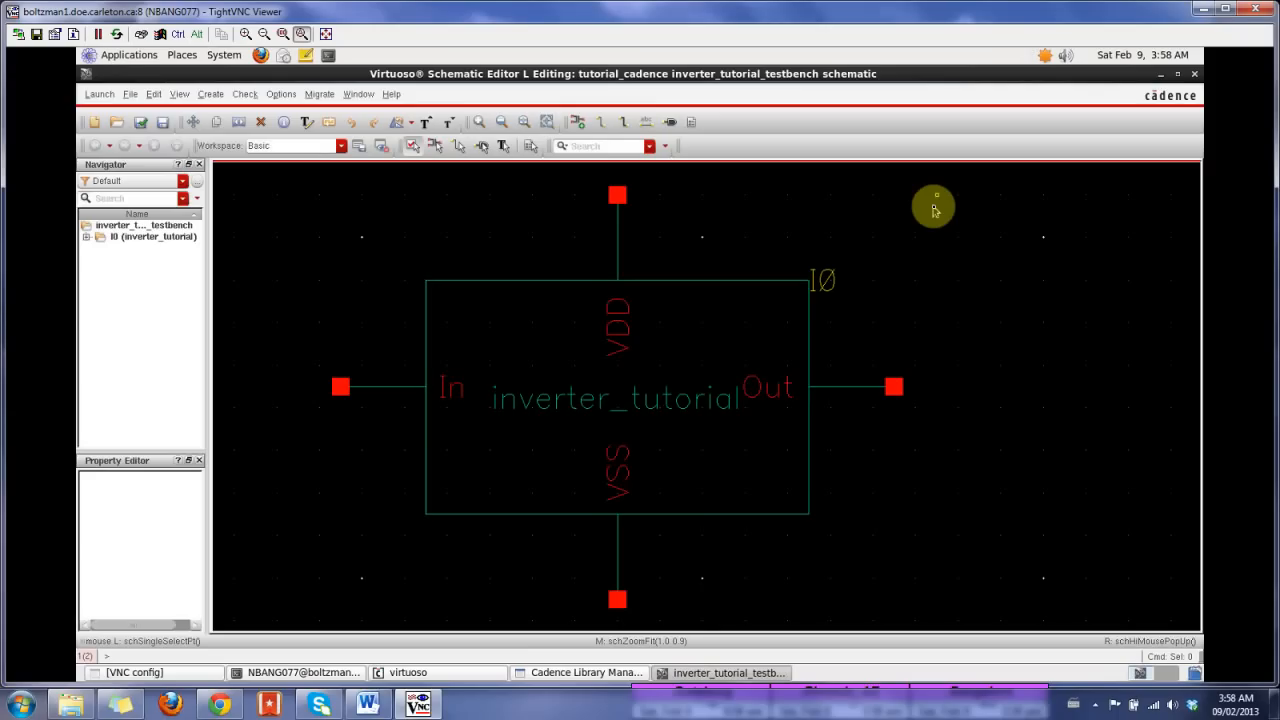
scroll(933, 209, "up", 1)
scroll(933, 209, "down", 2)
scroll(933, 209, "down", 1)
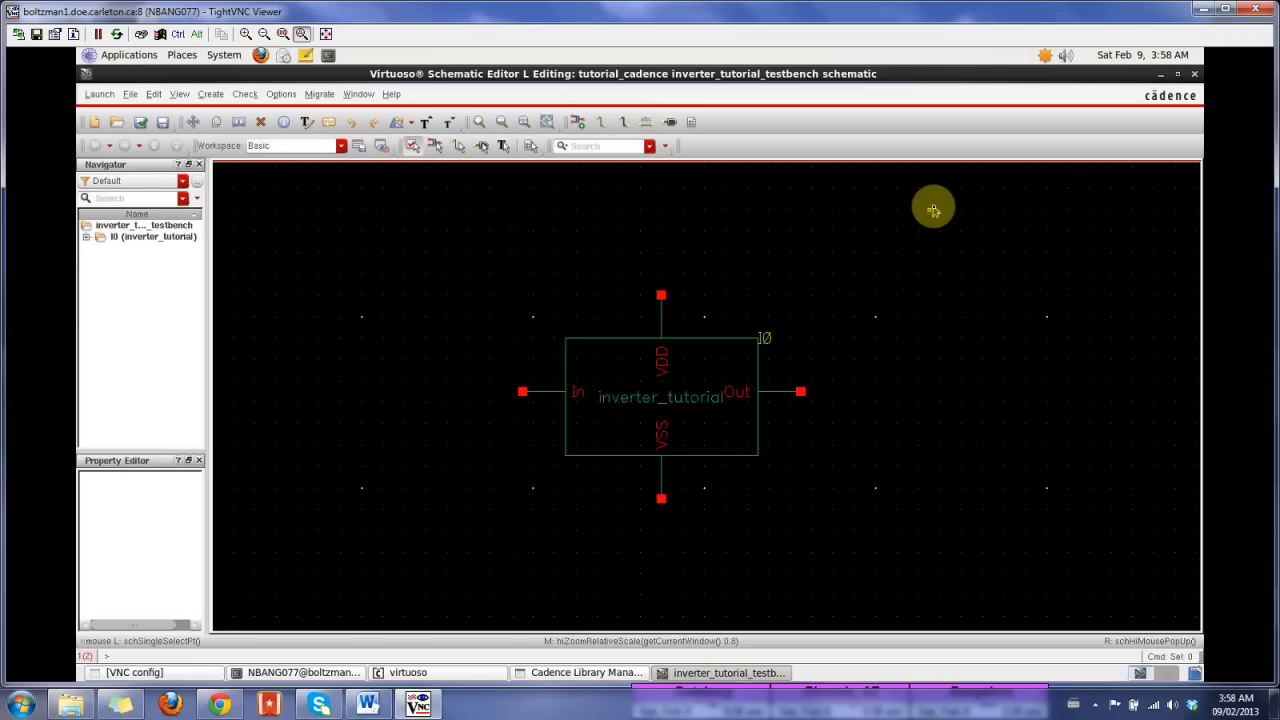
left_click(714, 400)
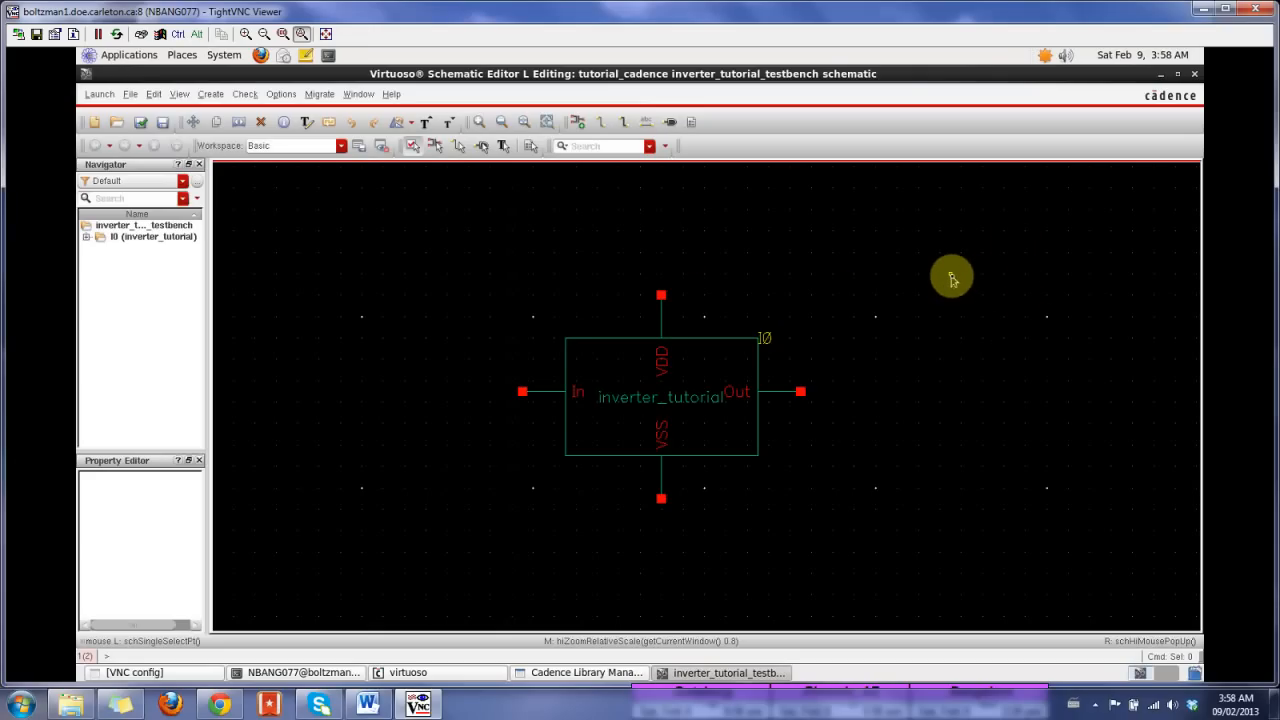
Step: Choose the symbol view of the vdc cell from analogLib's independent sources as the instance to add
key("i")
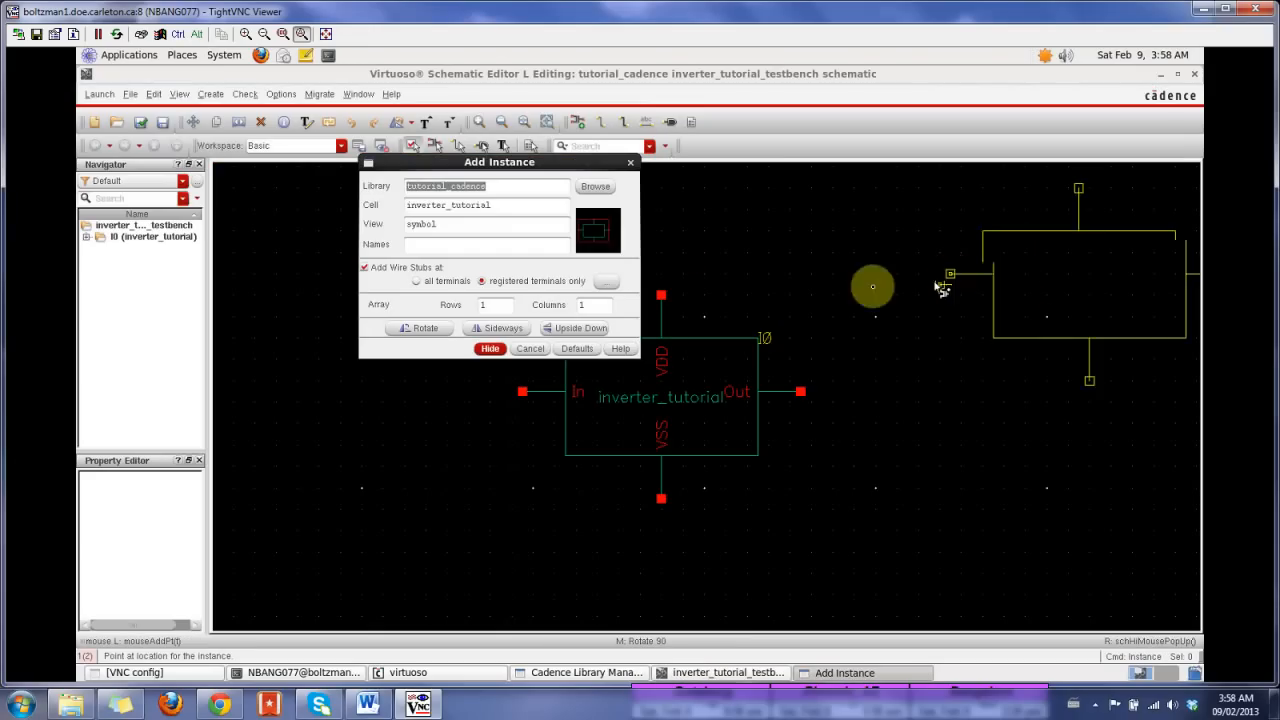
left_click_drag(488, 187, 424, 200)
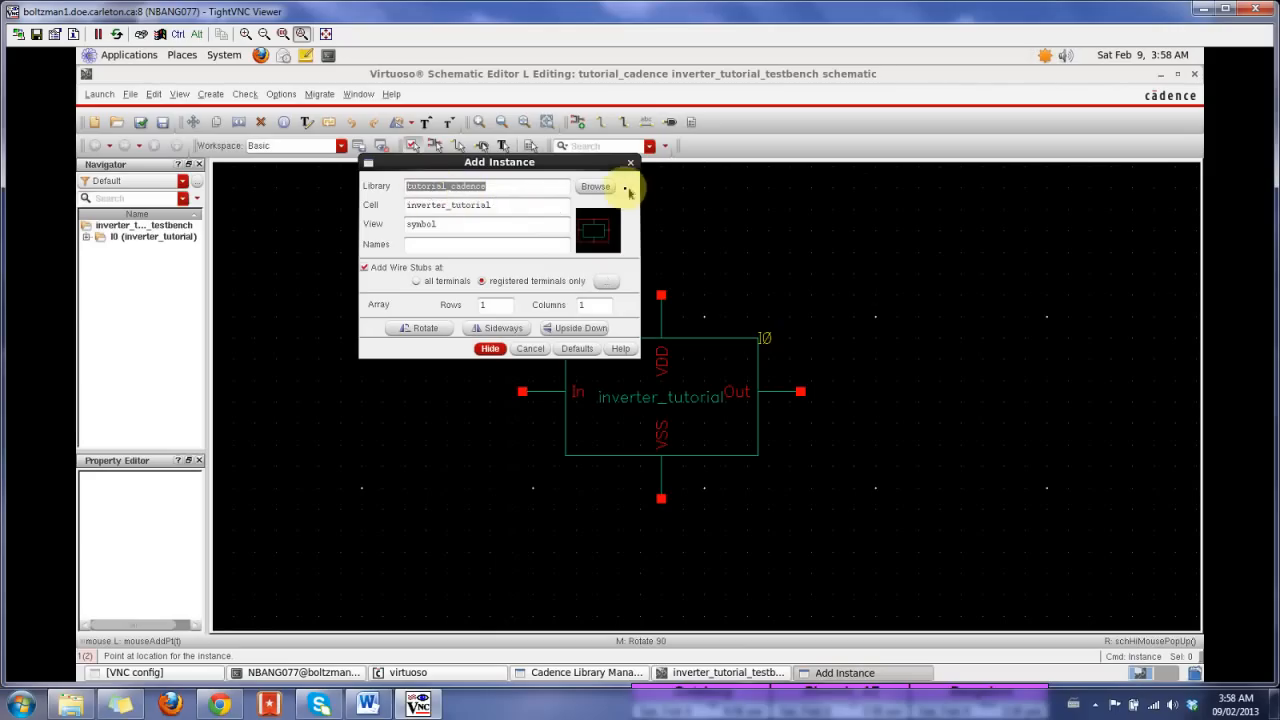
left_click(595, 187)
left_click(596, 188)
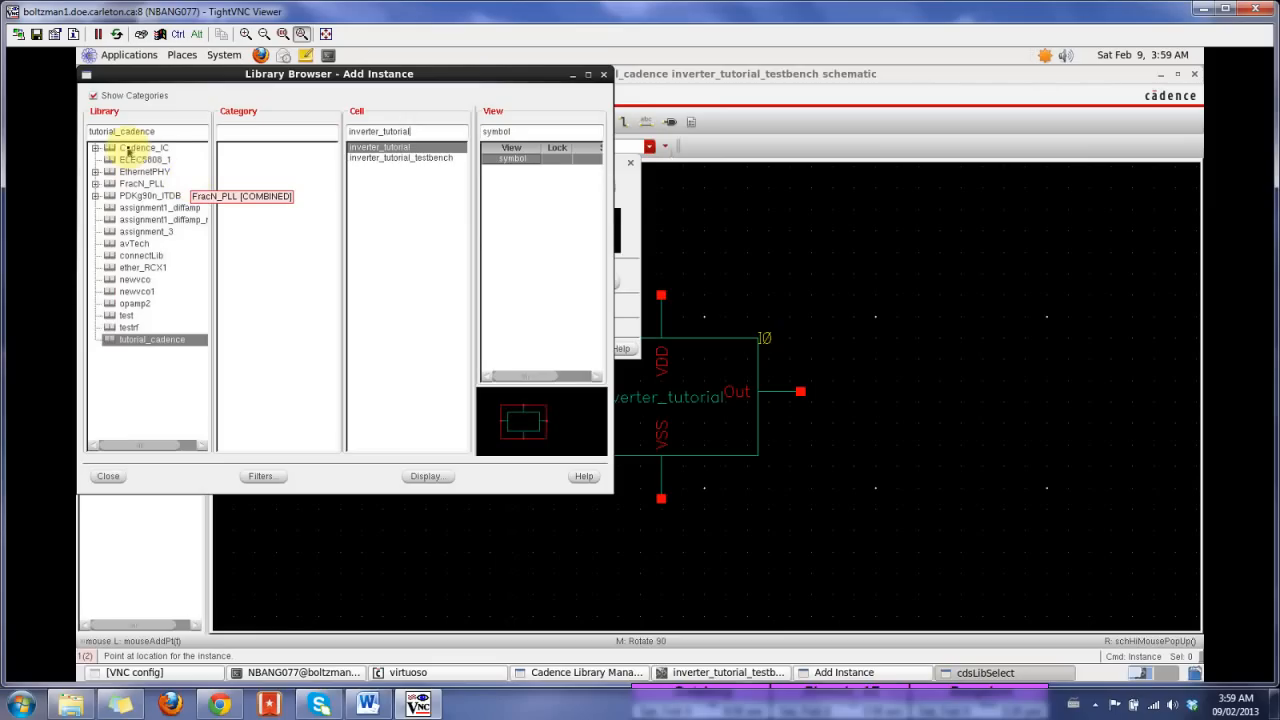
left_click(95, 148)
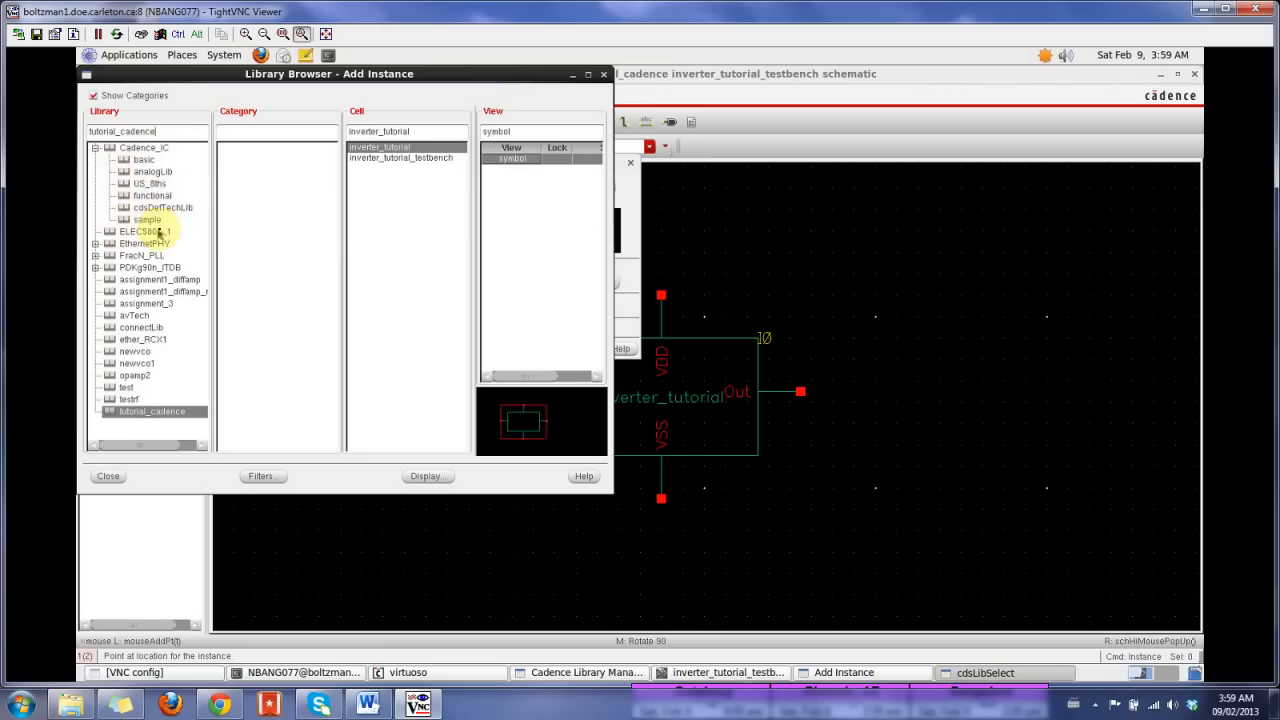
left_click(165, 173)
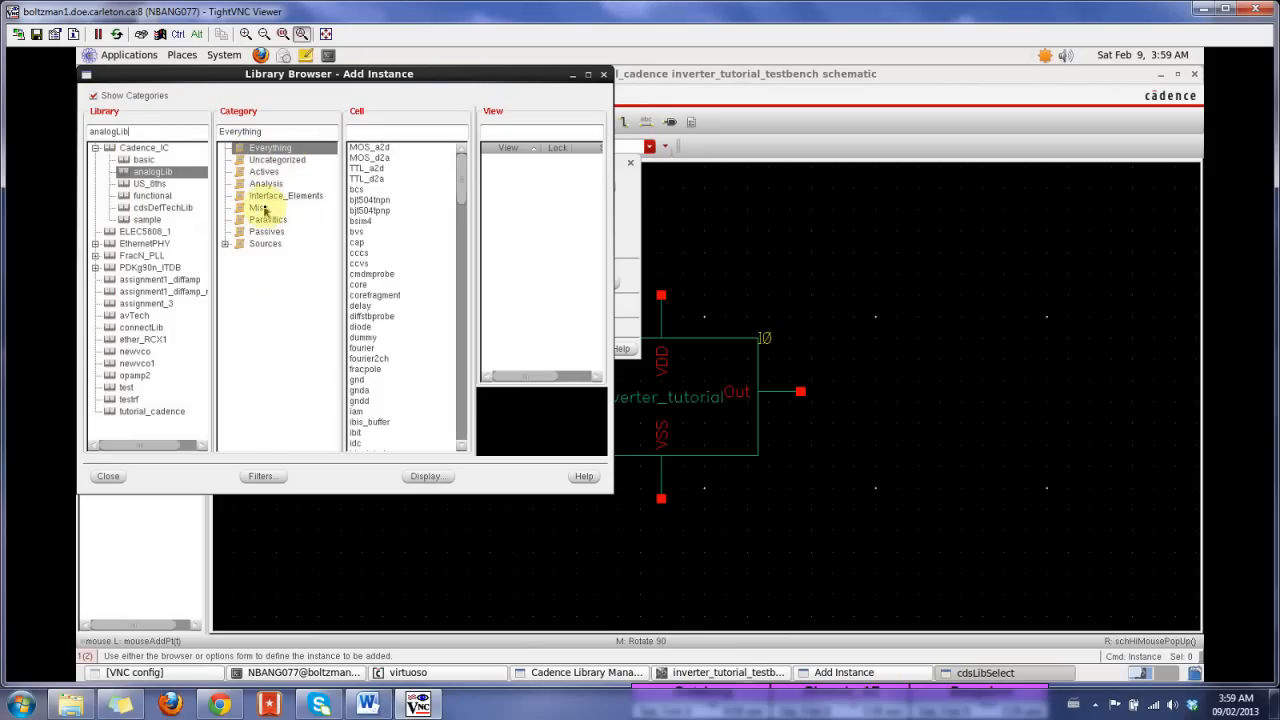
left_click(225, 244)
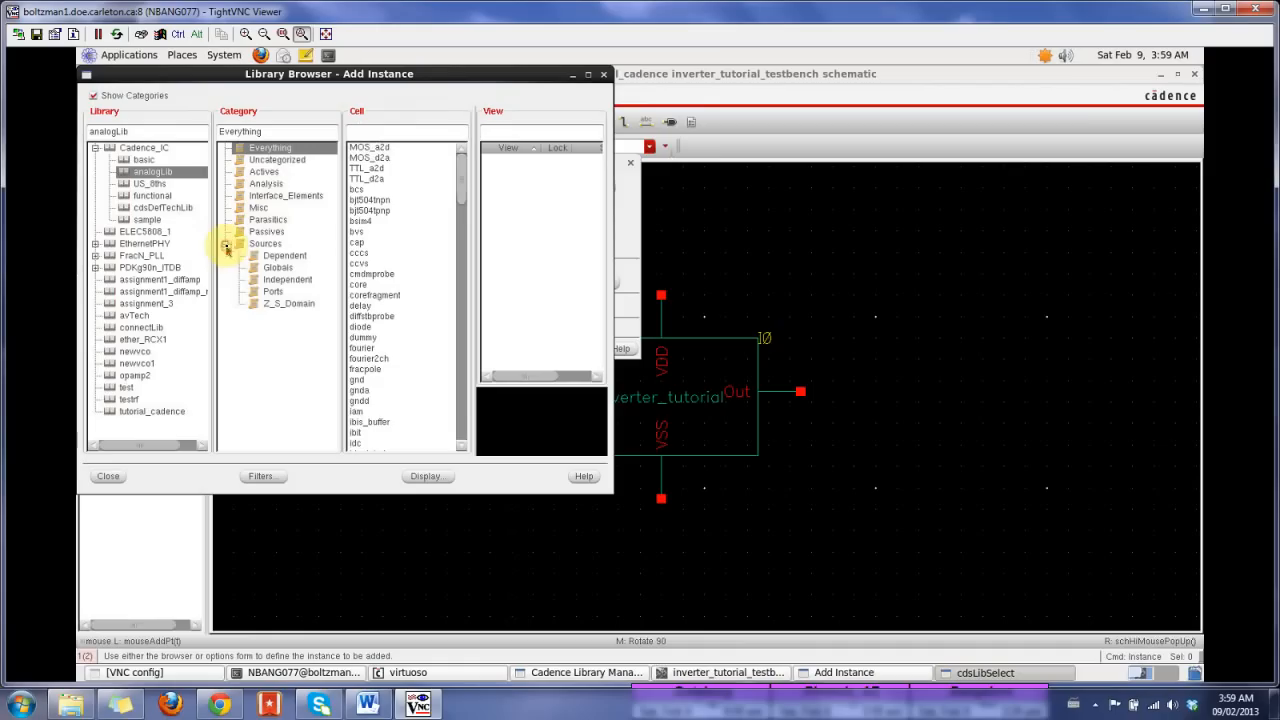
left_click(297, 283)
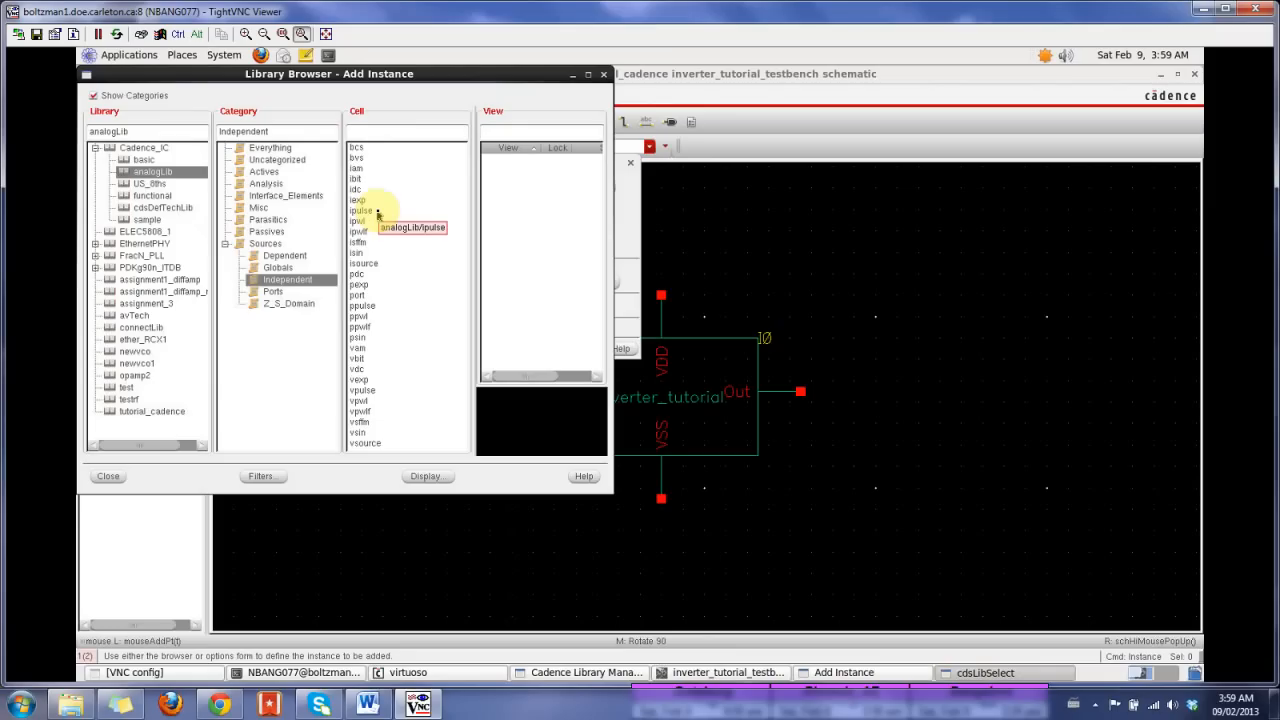
left_click(356, 370)
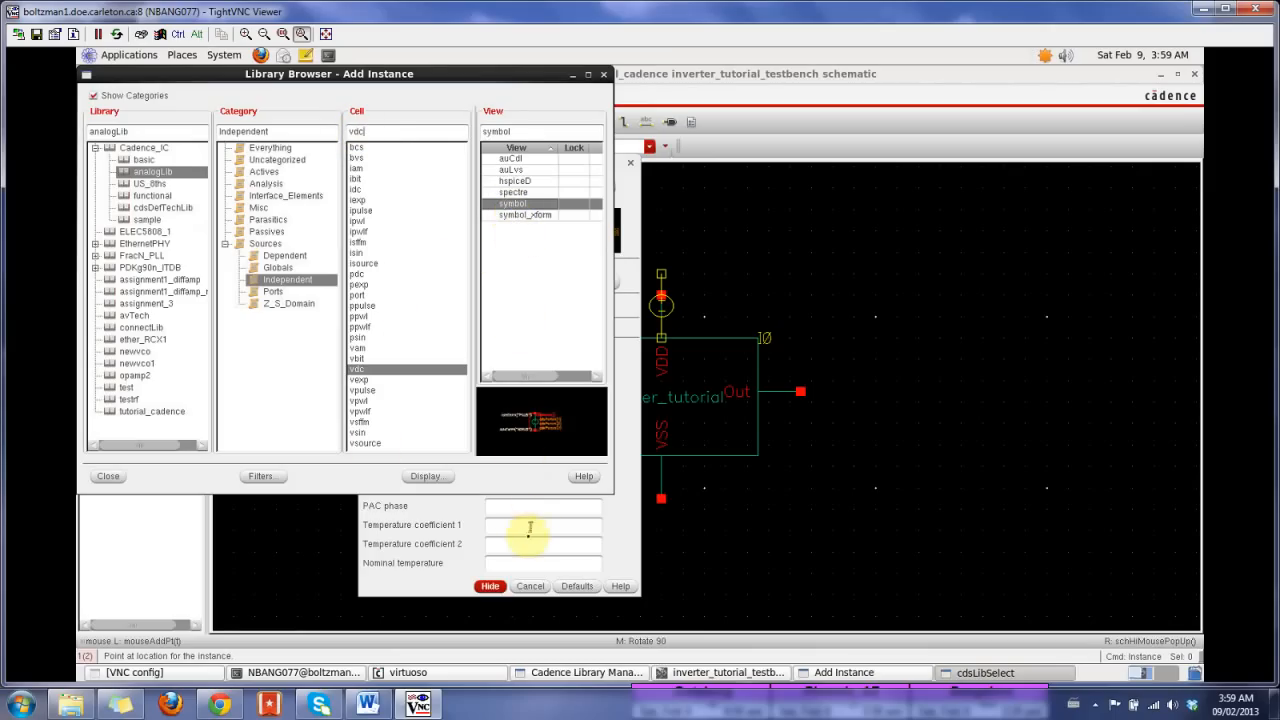
Step: Set the vdc source's DC voltage to 1.2 V and place one instance to the right of the inverter symbol
left_click(622, 512)
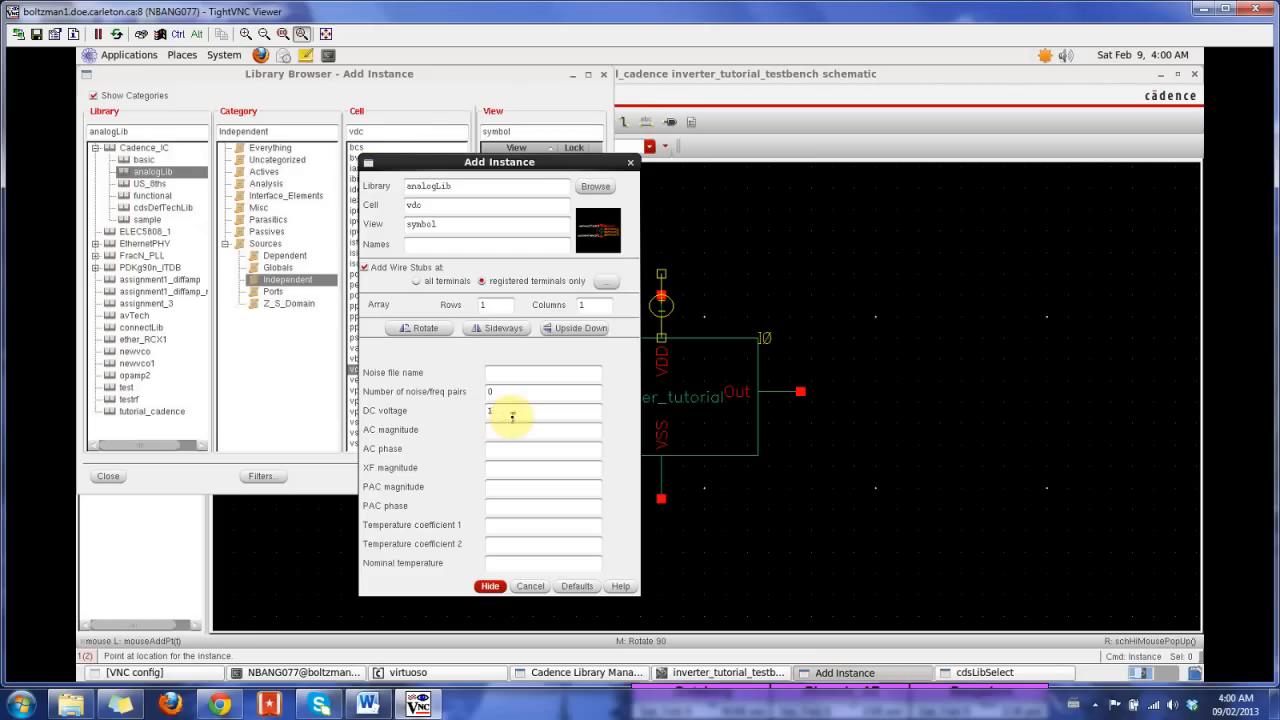
left_click(490, 586)
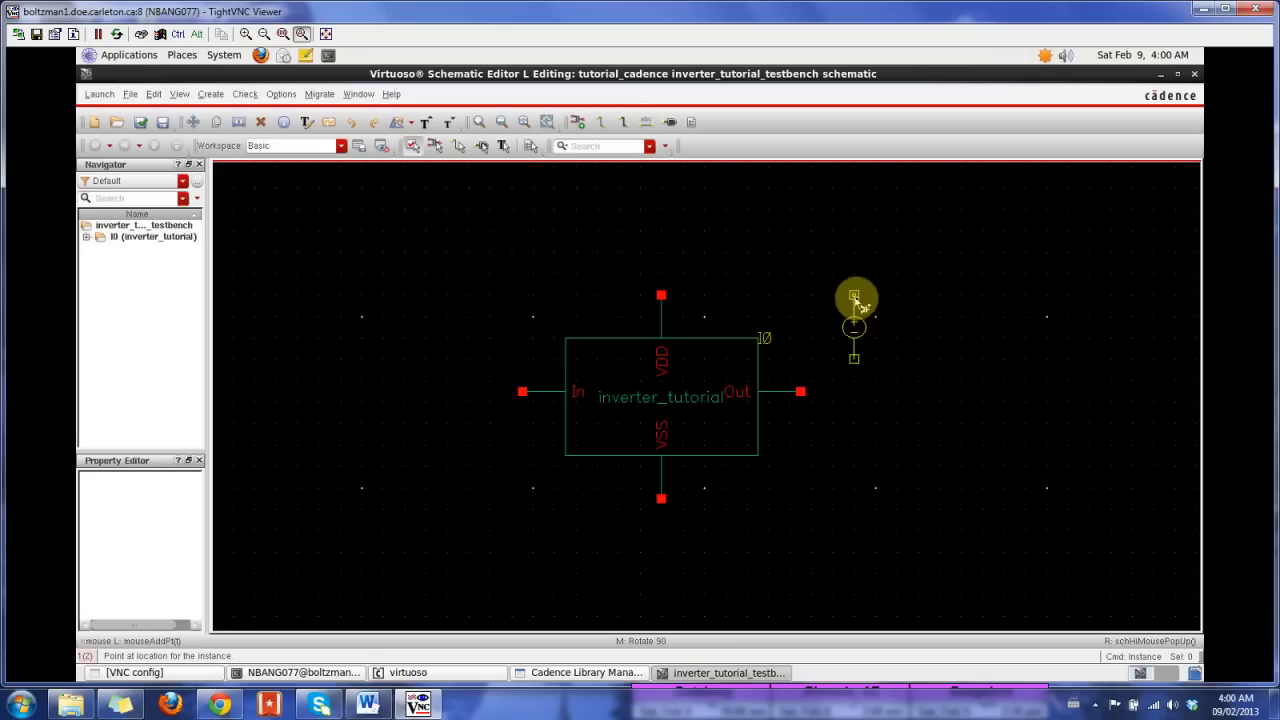
left_click(832, 296)
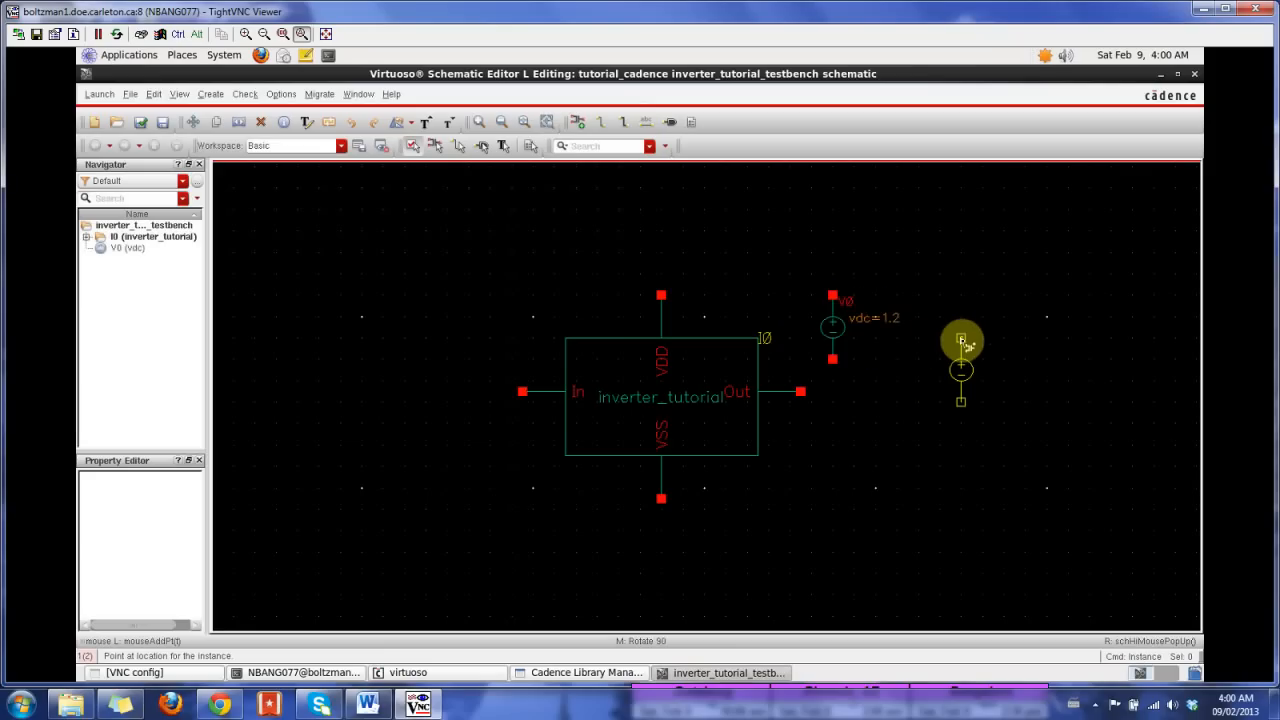
key("Escape")
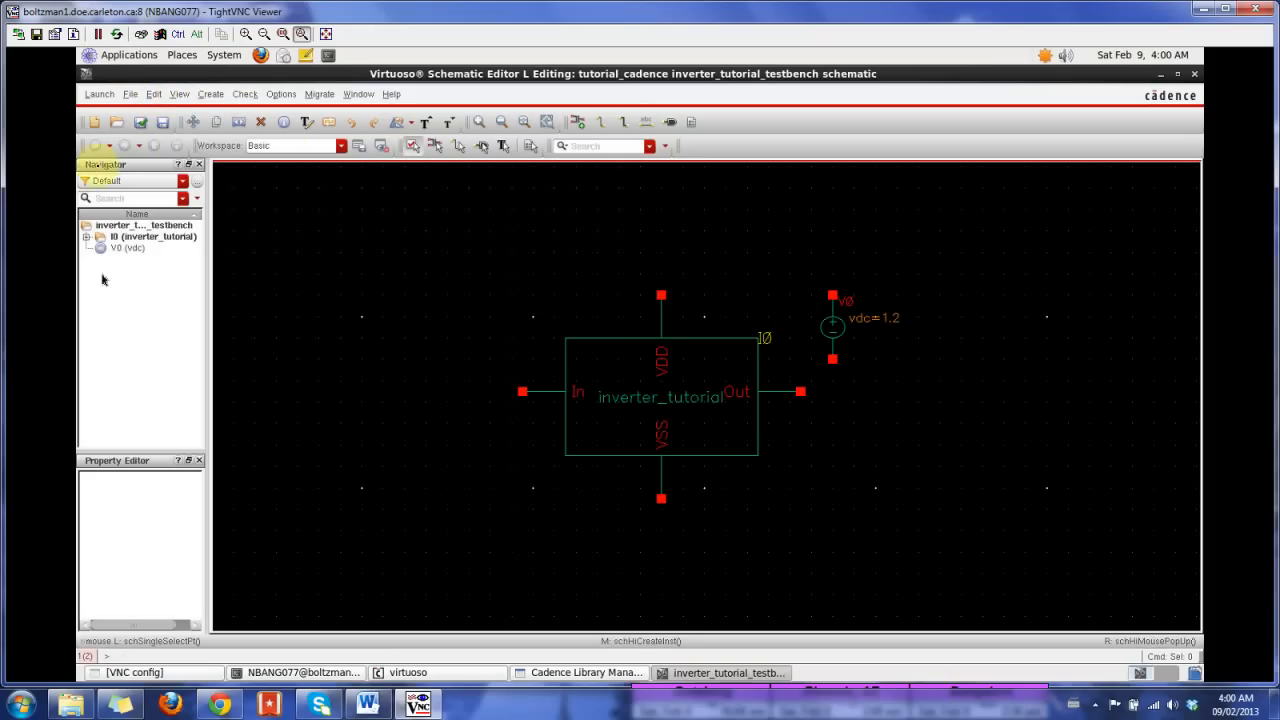
Step: Move the 1.2 V source horizontally farther right, away from the inverter symbol
left_click(150, 95)
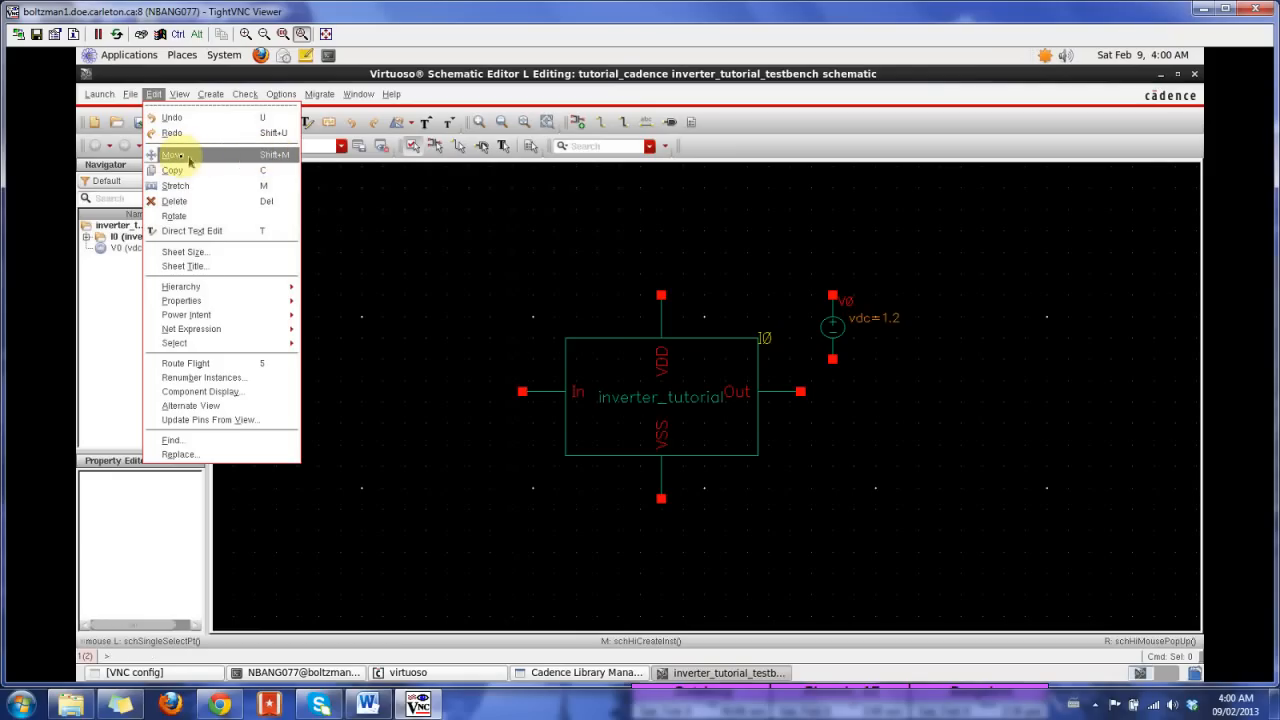
left_click(175, 157)
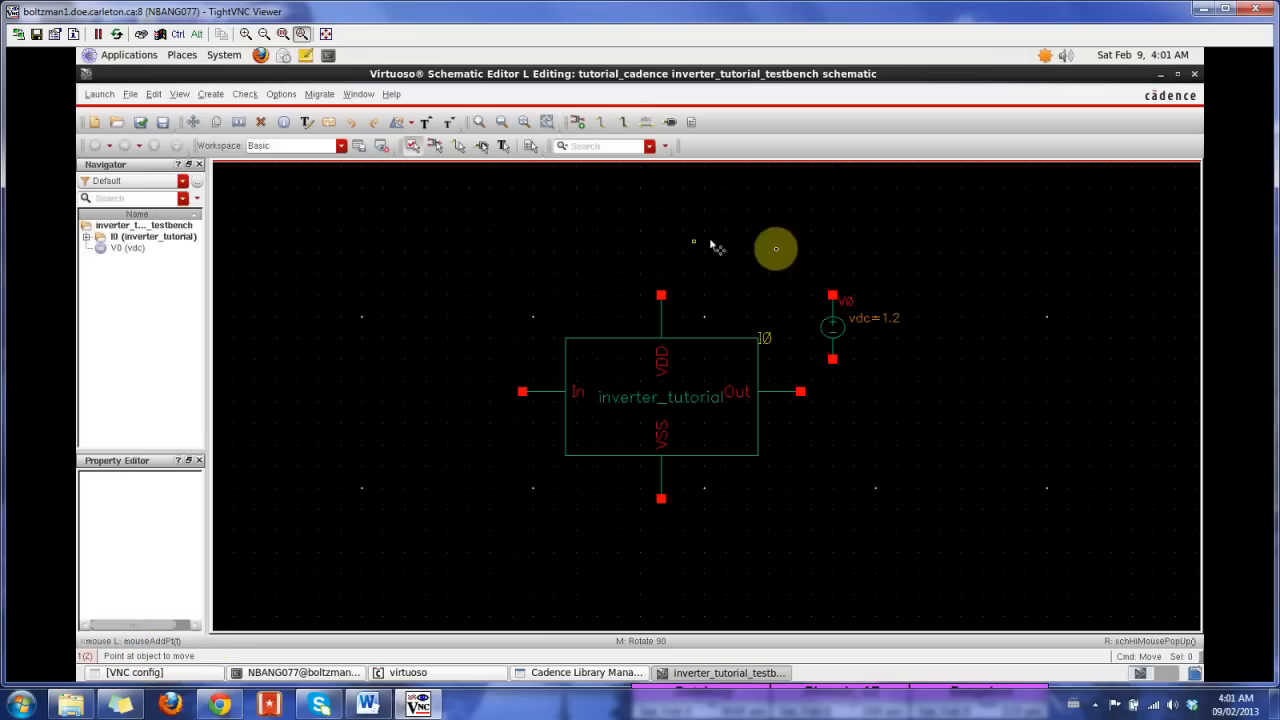
left_click(833, 335)
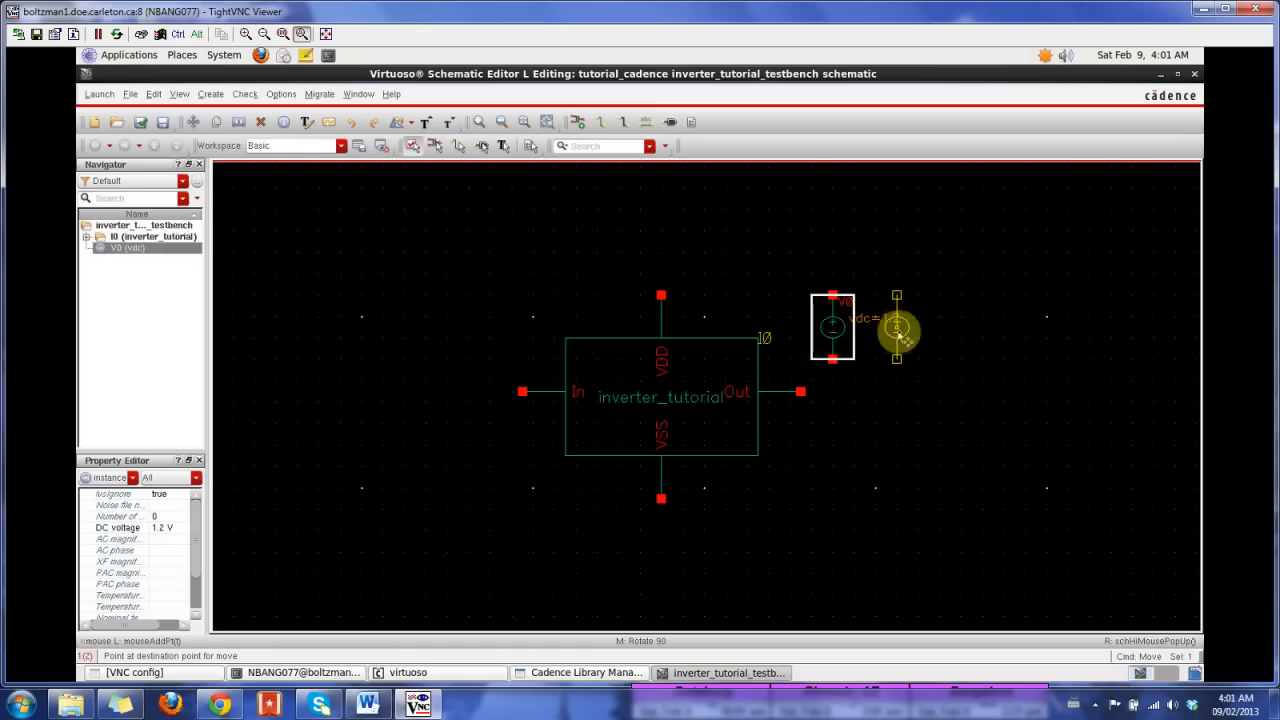
left_click(895, 330)
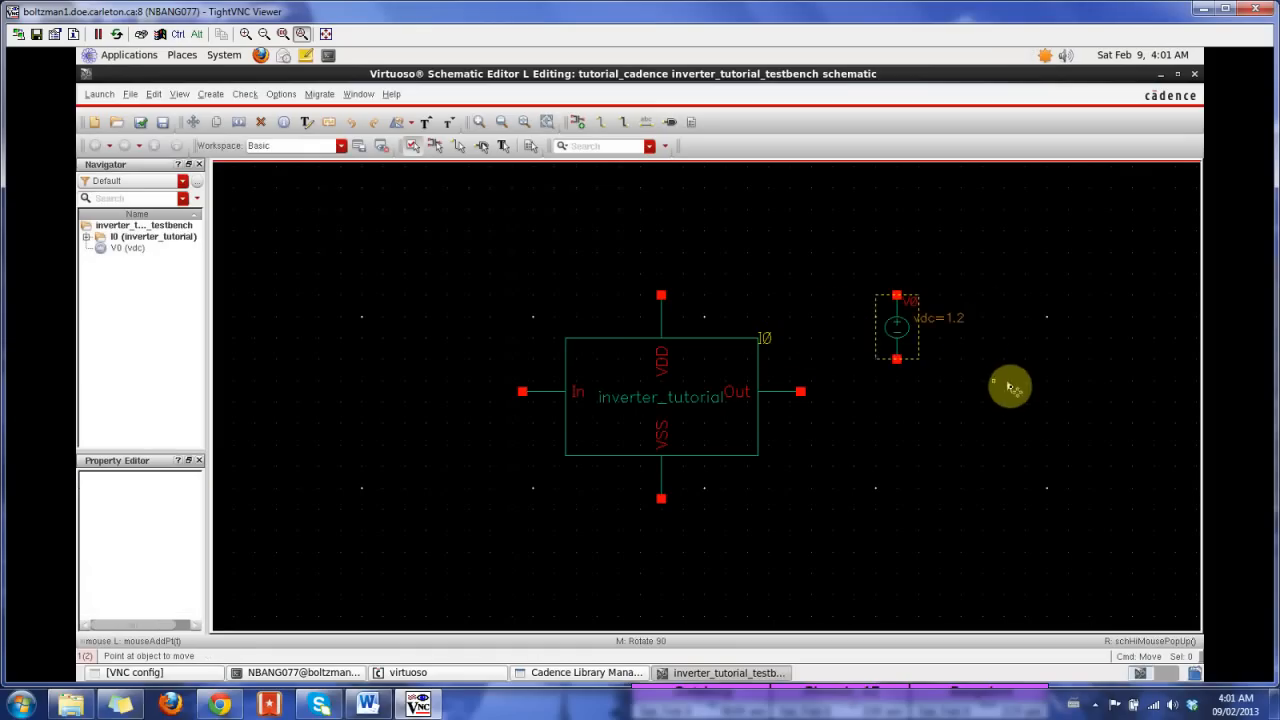
key("Escape")
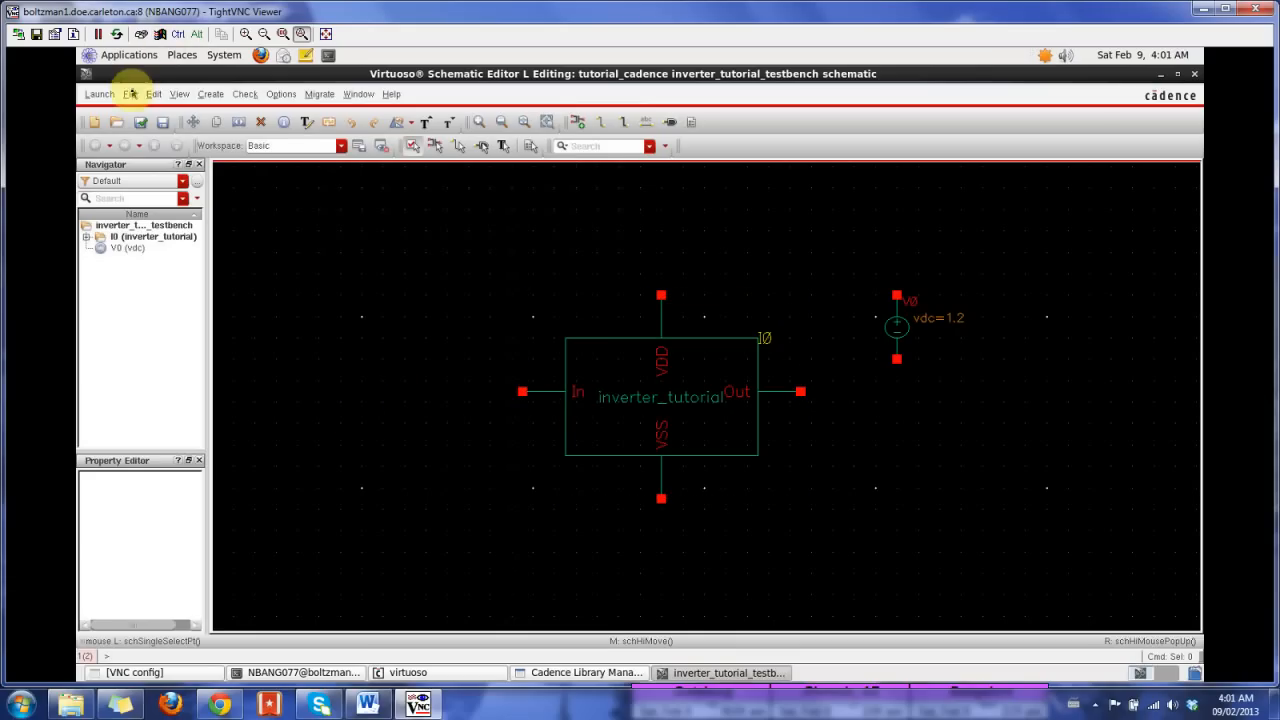
Step: Copy the 1.2 V source to the left of the inverter, with its positive terminal level with the In pin
left_click(210, 94)
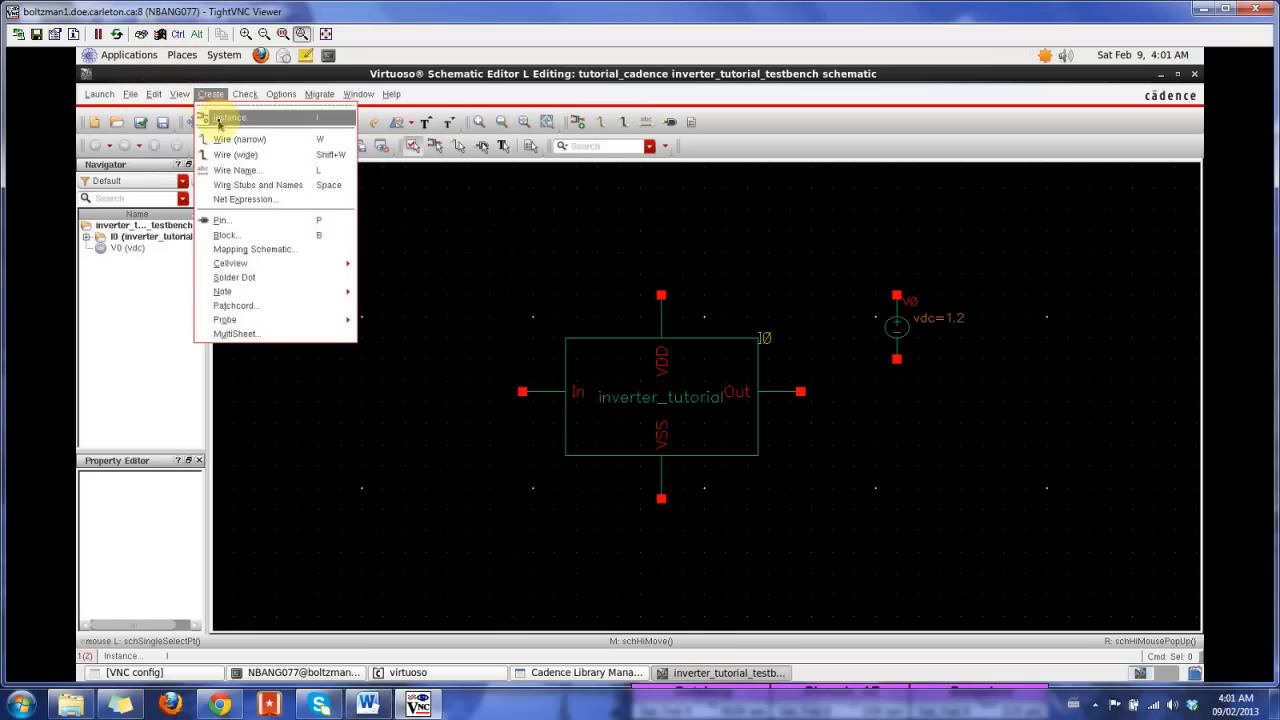
left_click(297, 81)
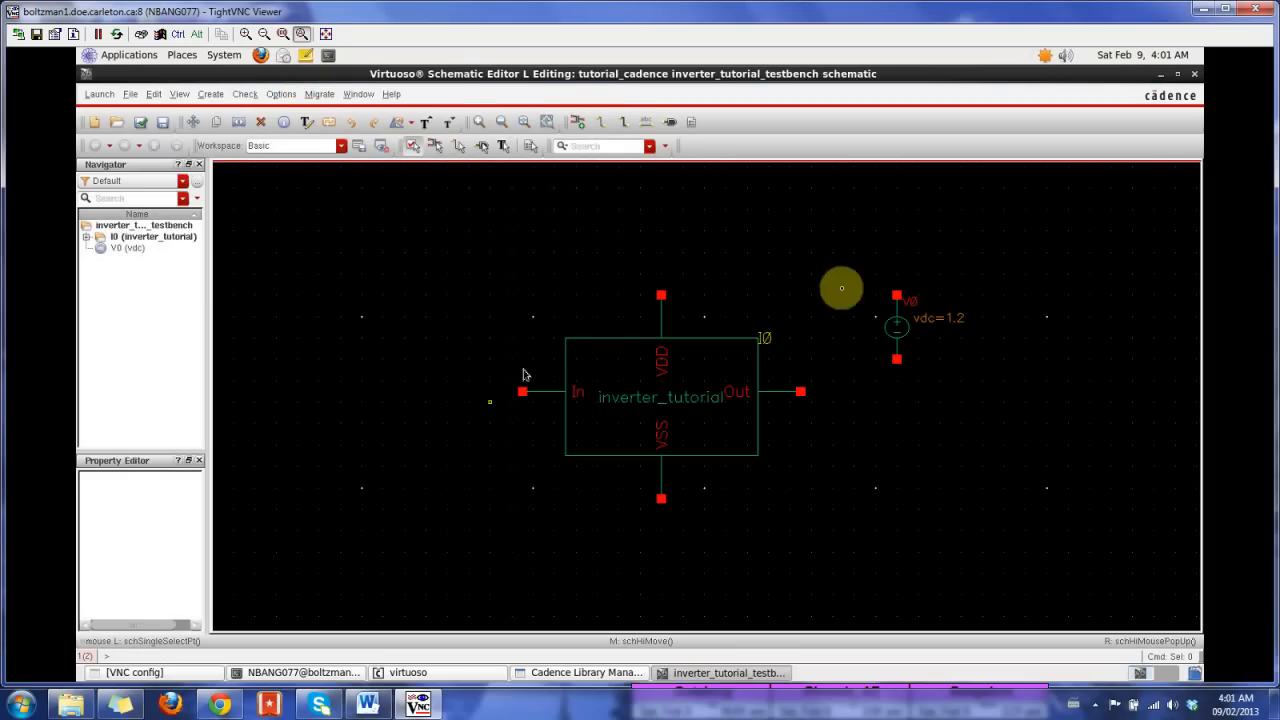
left_click(154, 94)
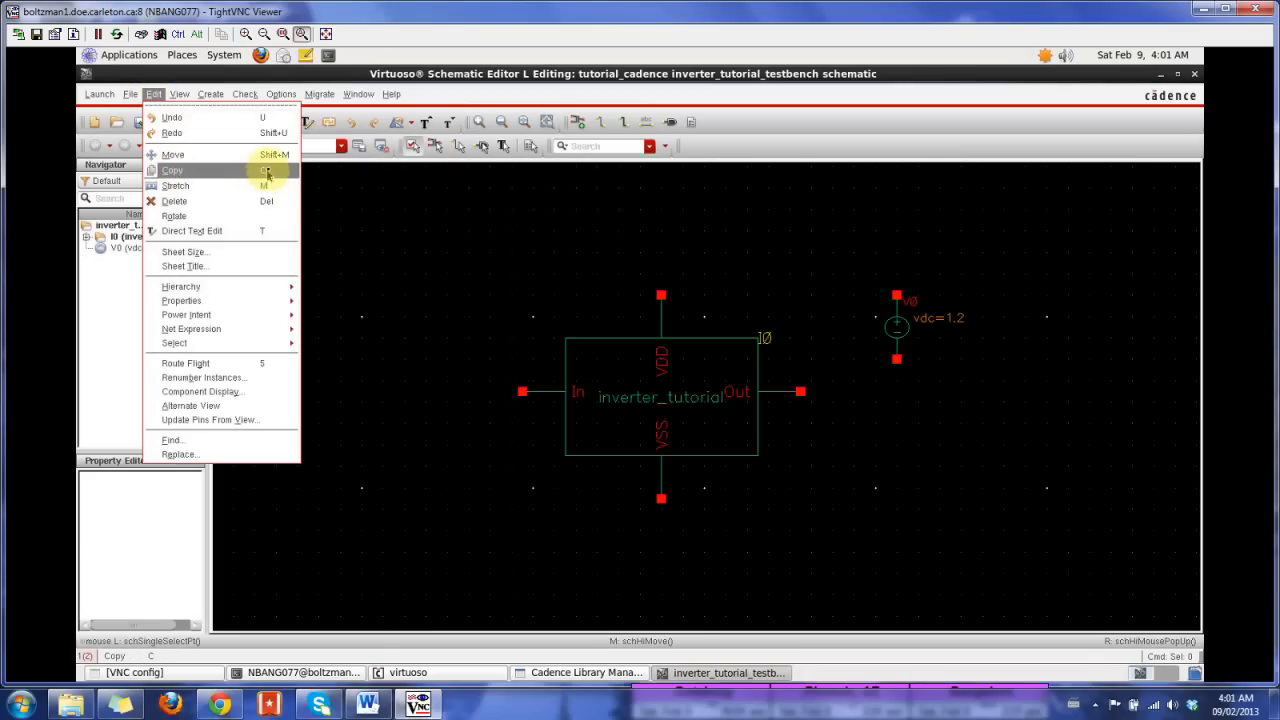
left_click(177, 171)
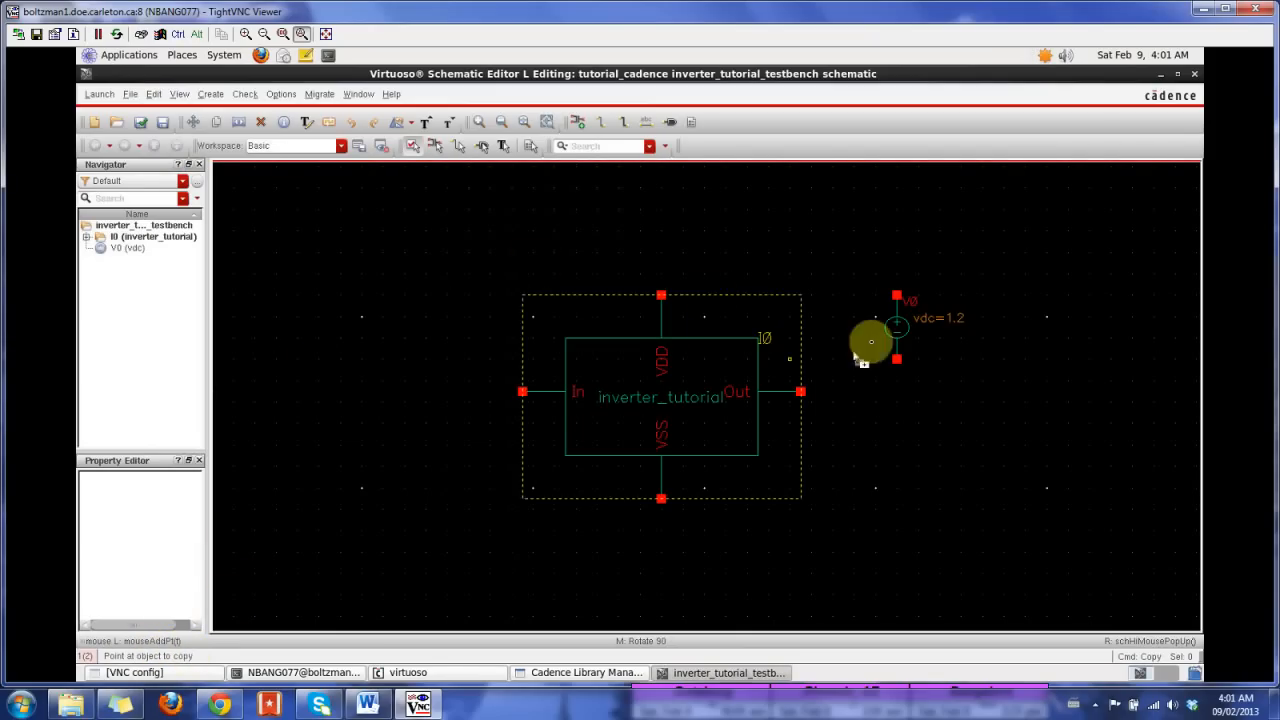
left_click(899, 326)
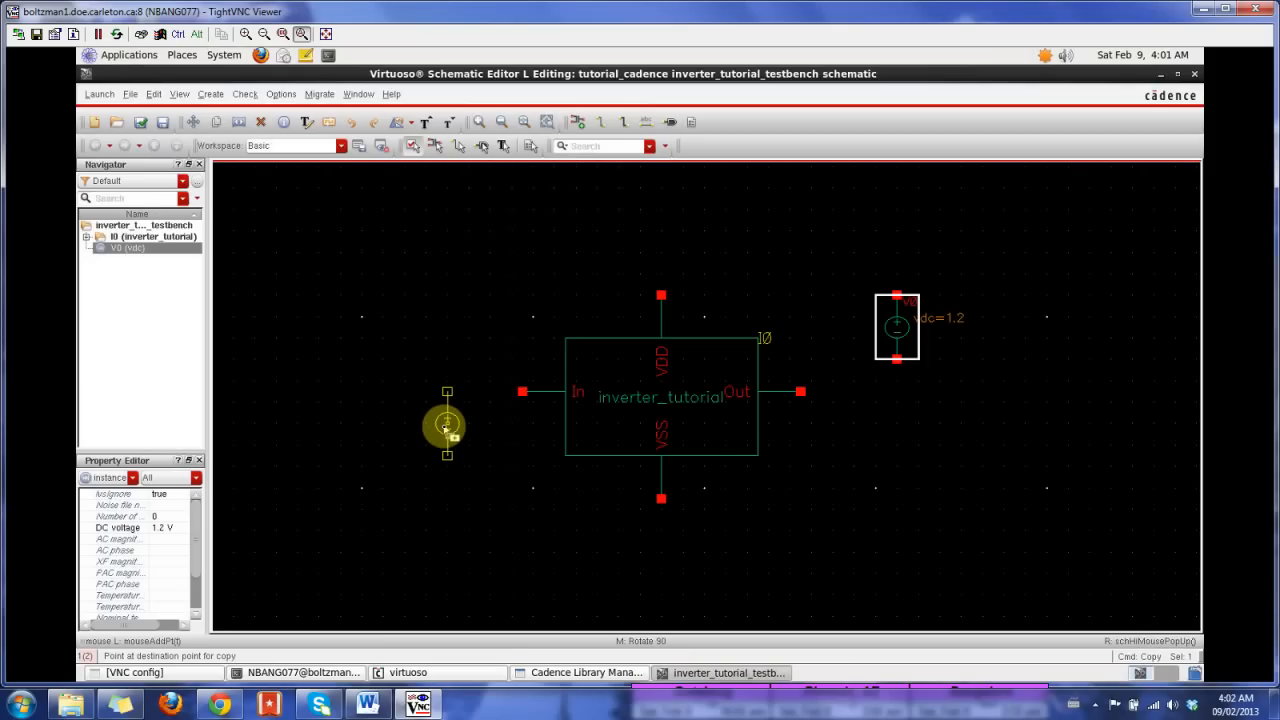
left_click(446, 427)
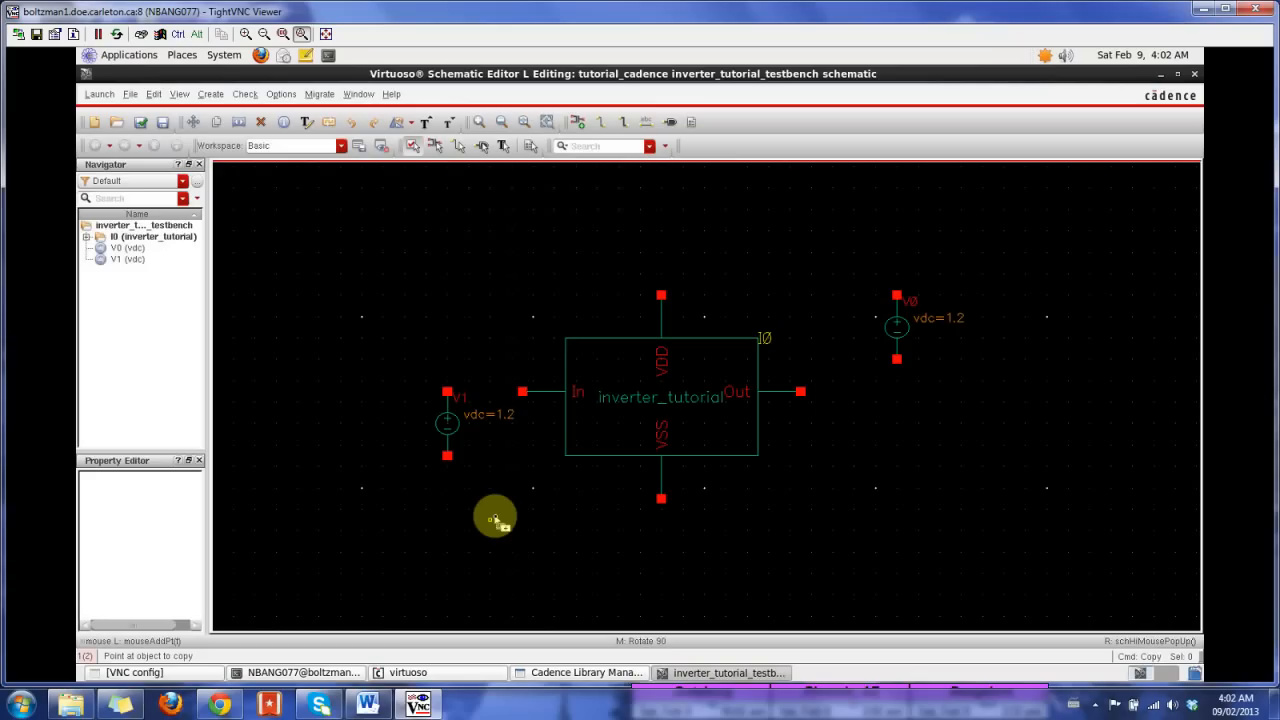
key("Escape")
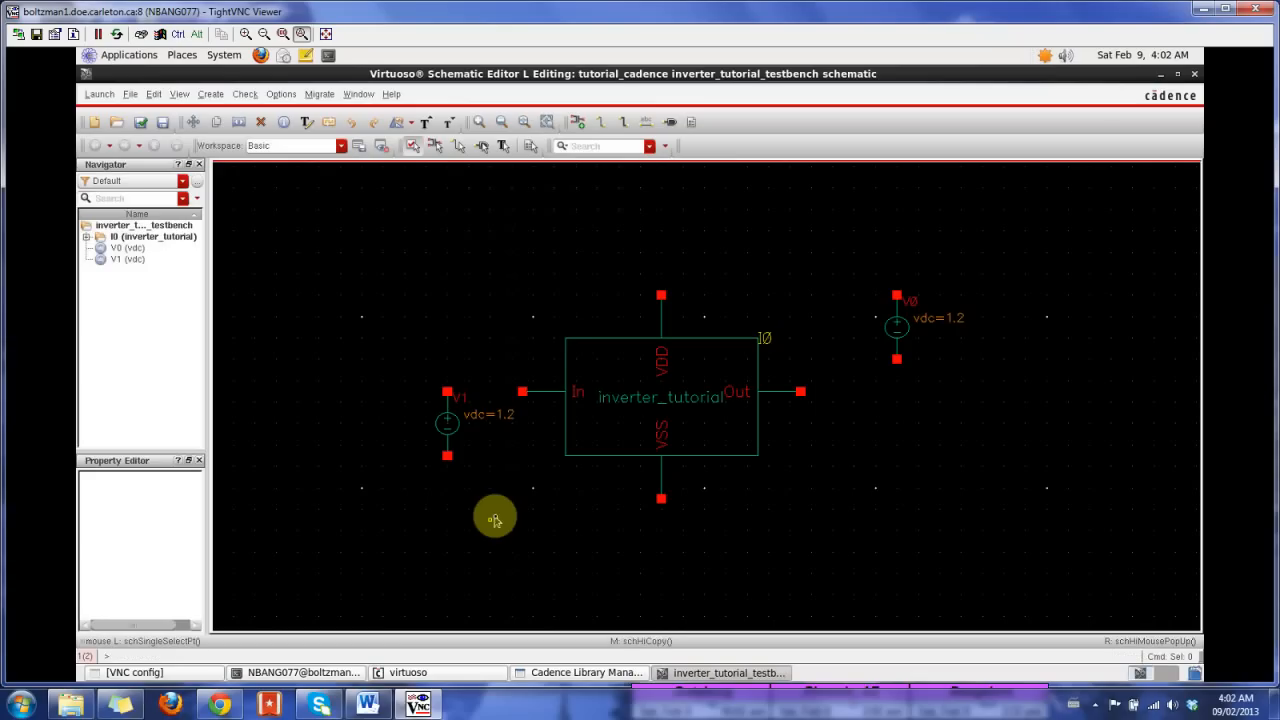
left_click(463, 409)
left_click(510, 428)
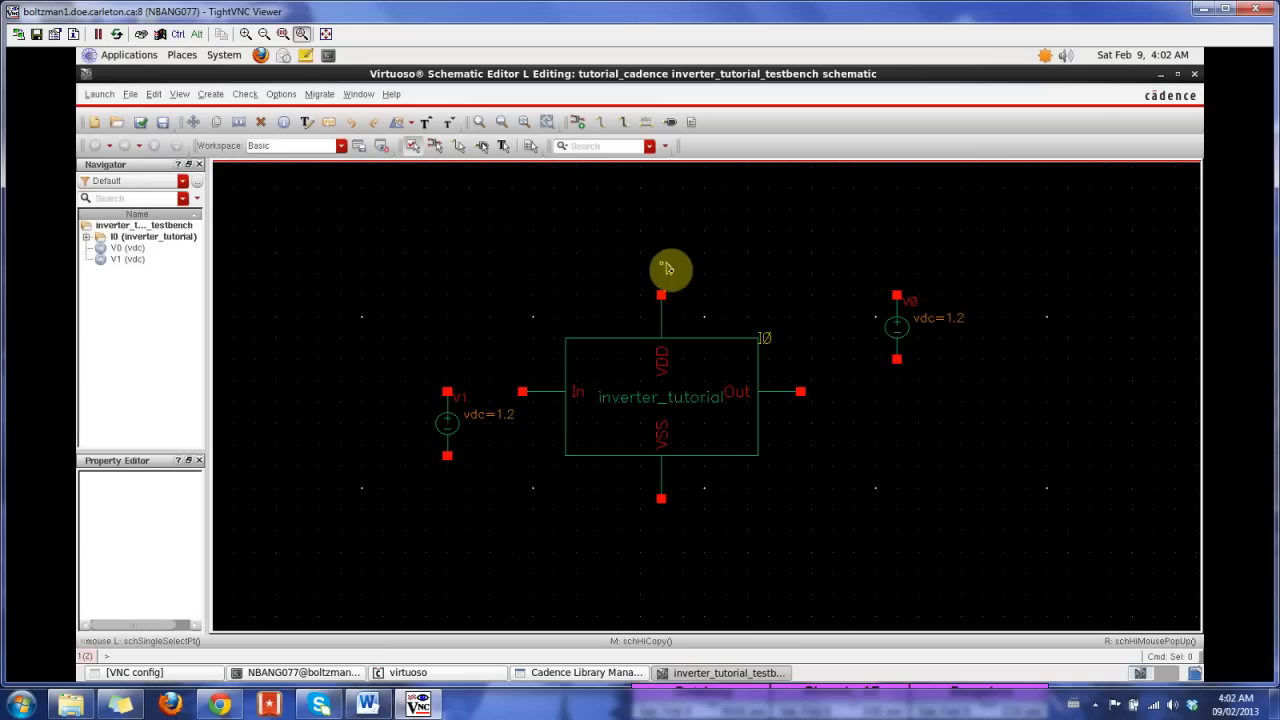
Step: Wire the VDD pin to the right source's positive terminal and the left source's positive terminal to the In pin
key("w")
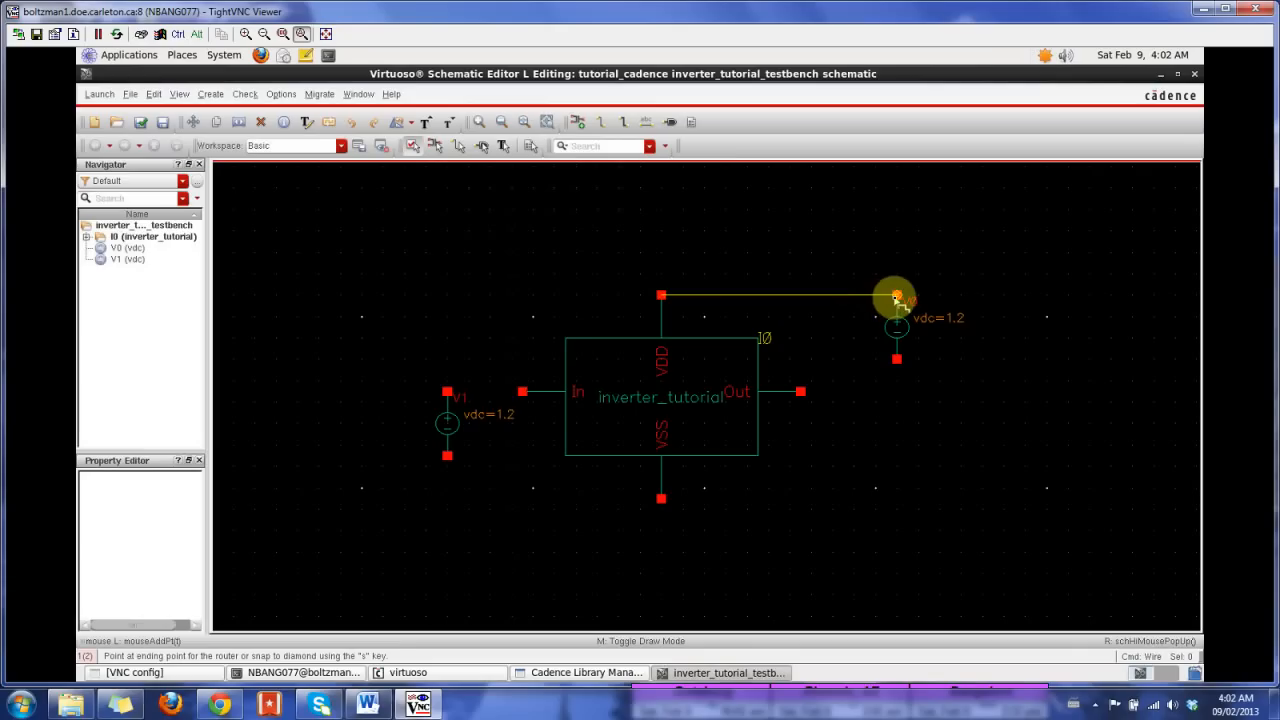
left_click(896, 297)
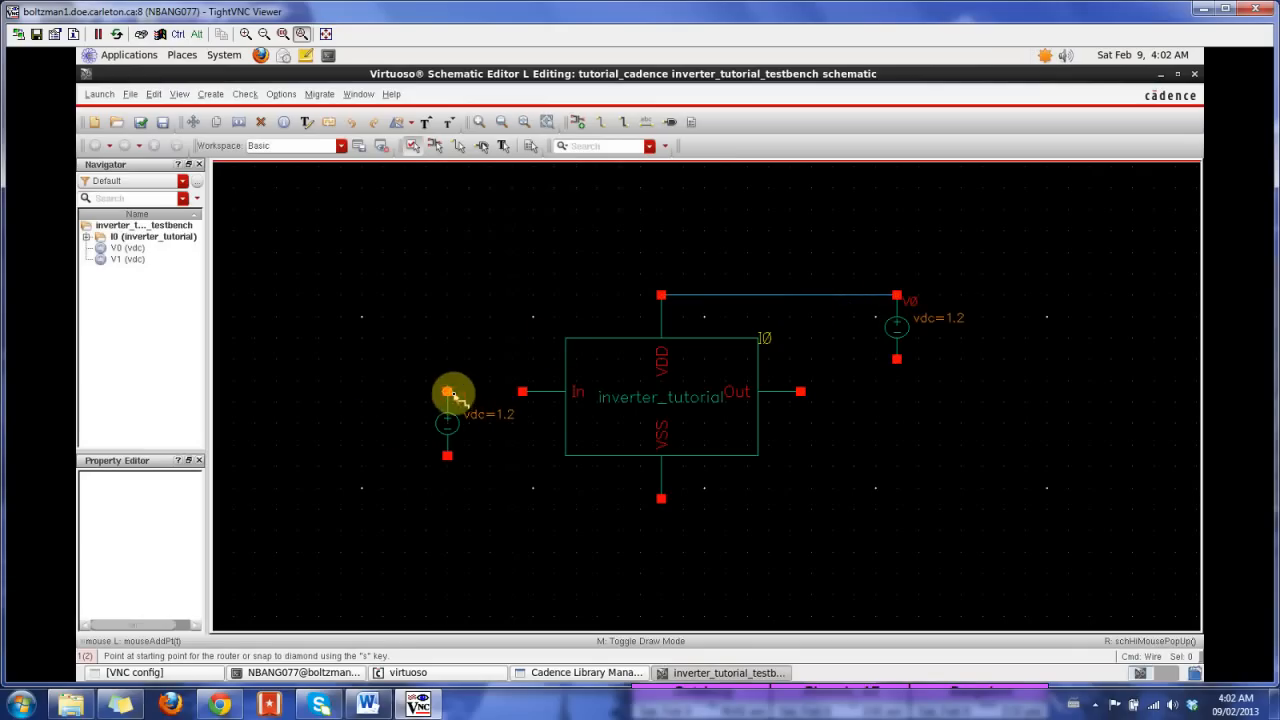
left_click(447, 391)
left_click(522, 391)
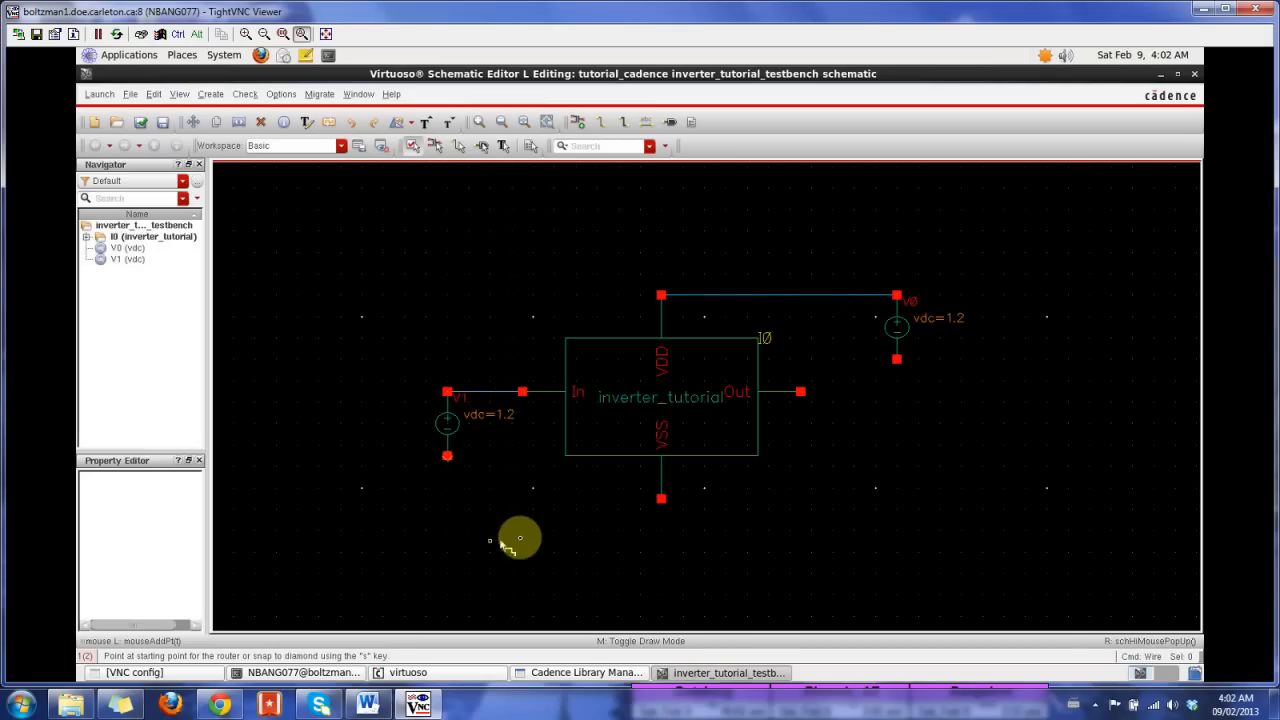
Step: Wire the left source's negative terminal to the VSS pin and draw a short open-ended wire from the Out pin
left_click(447, 455)
left_click(661, 498)
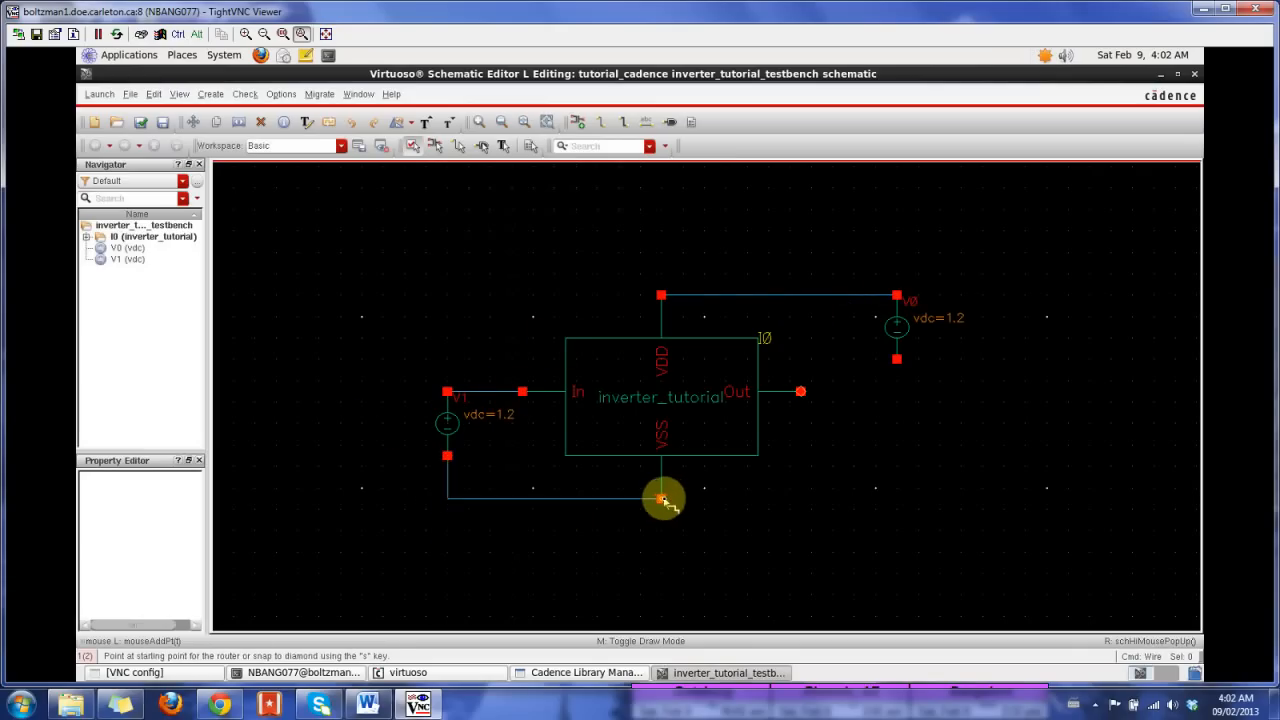
left_click(801, 392)
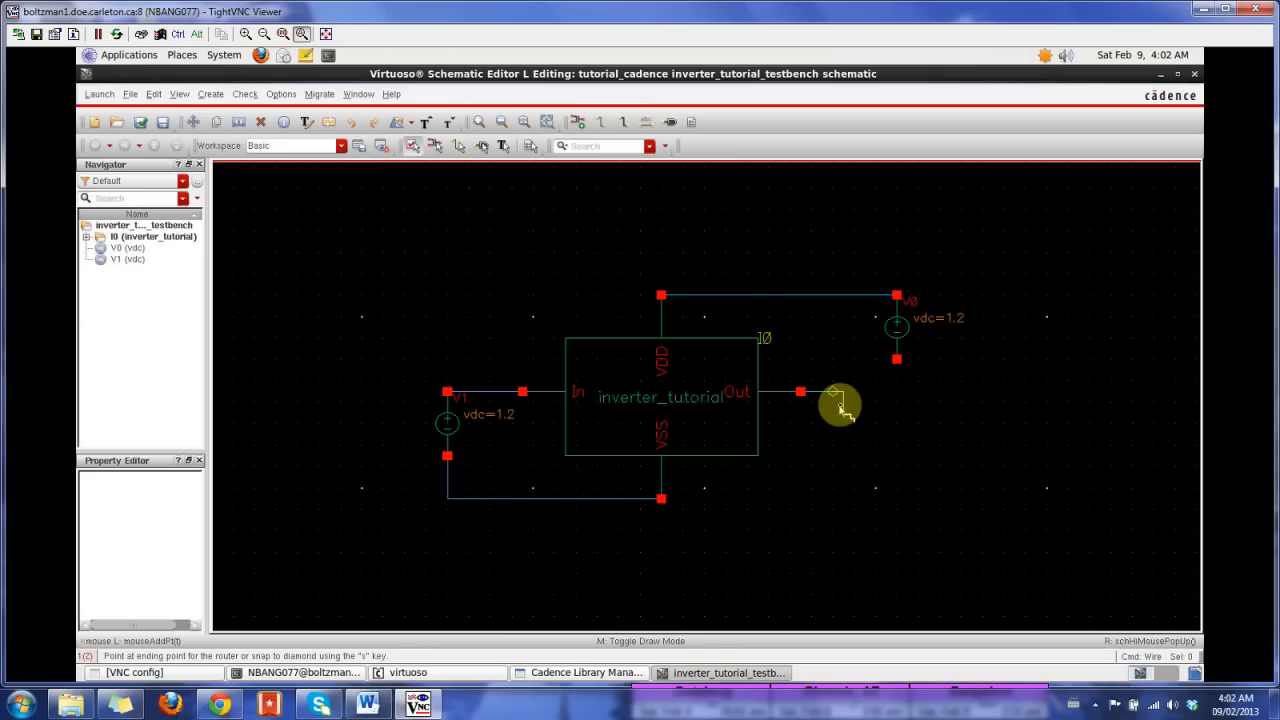
double_click(840, 404)
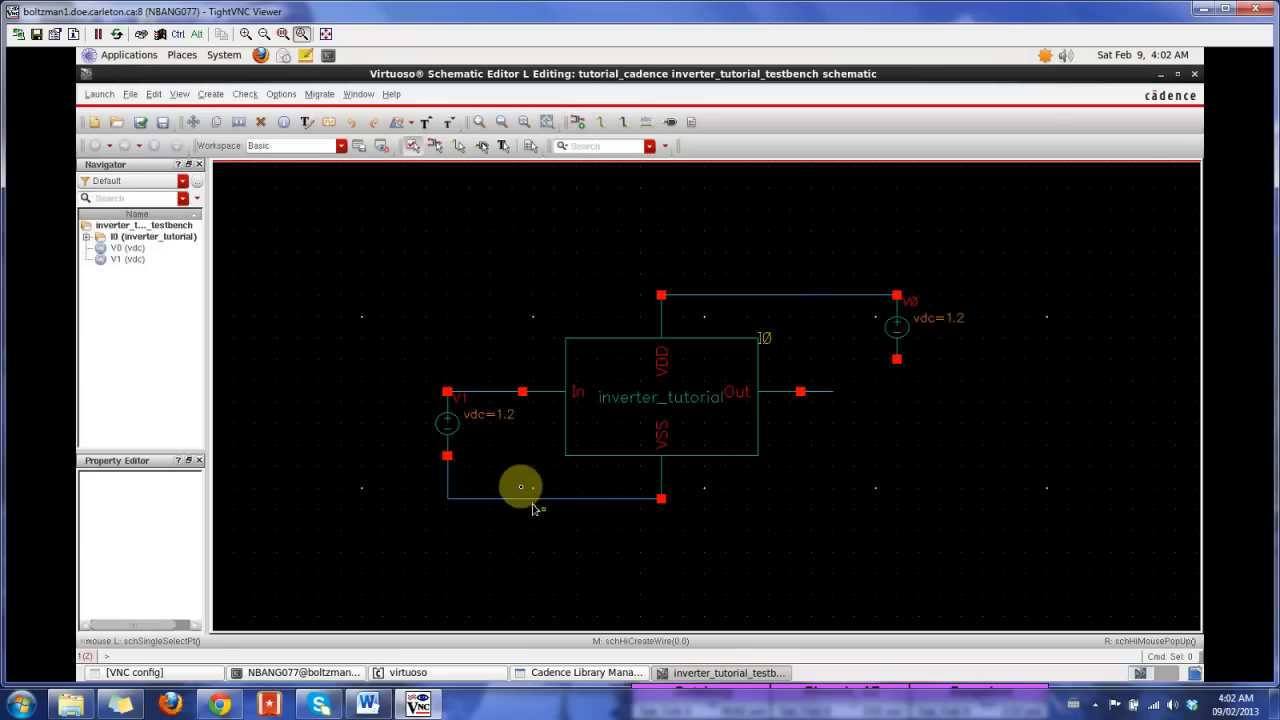
Step: Start adding an instance and choose the gnd cell's symbol view from all analogLib cells
key("i")
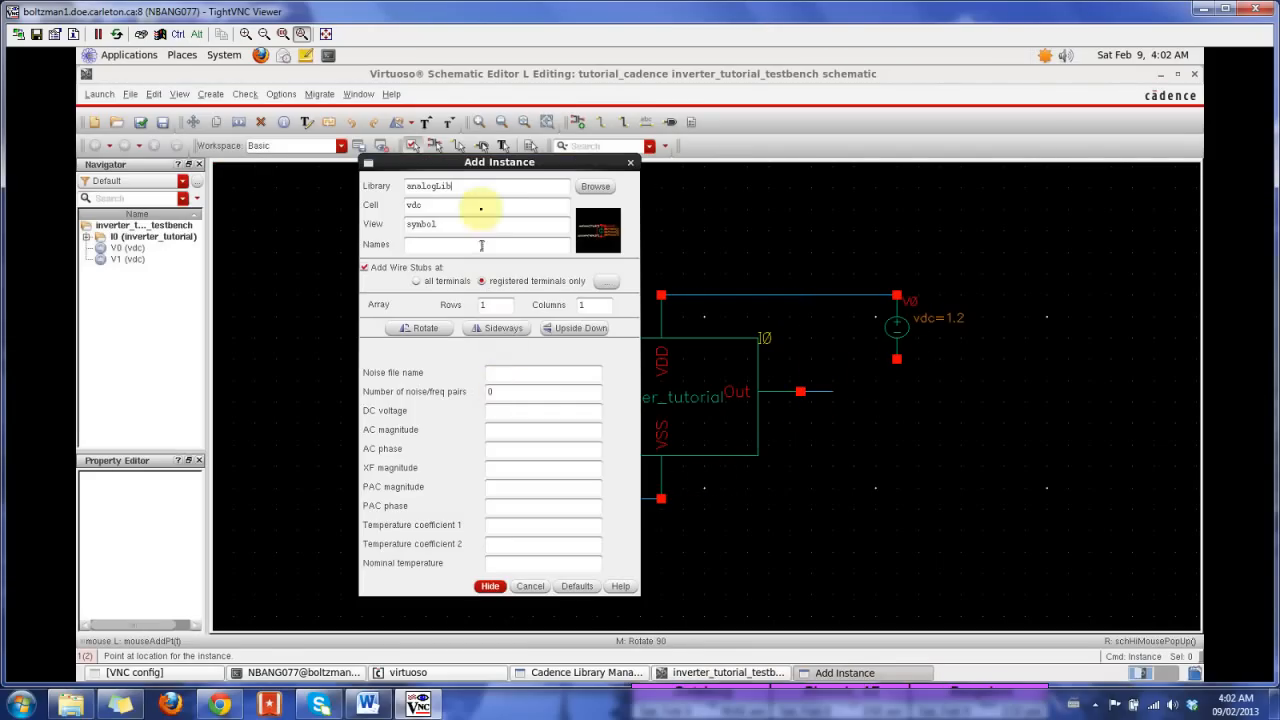
left_click(462, 193)
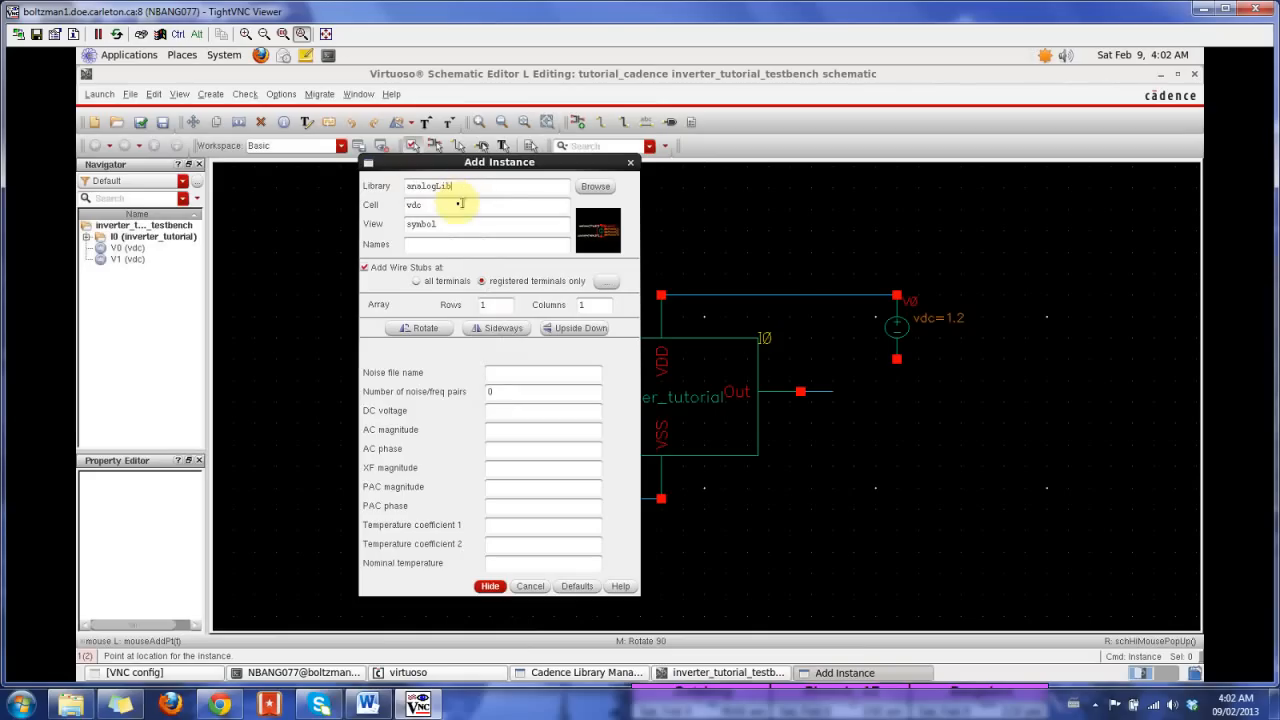
left_click(592, 188)
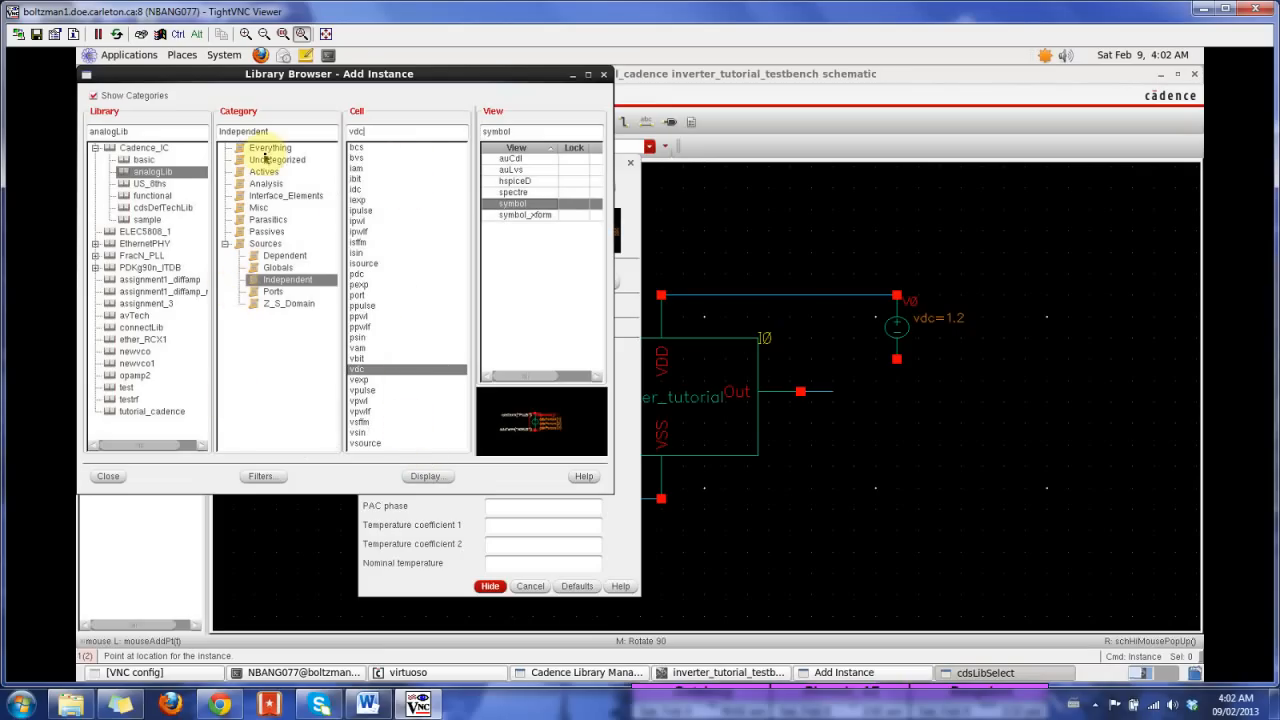
left_click(268, 148)
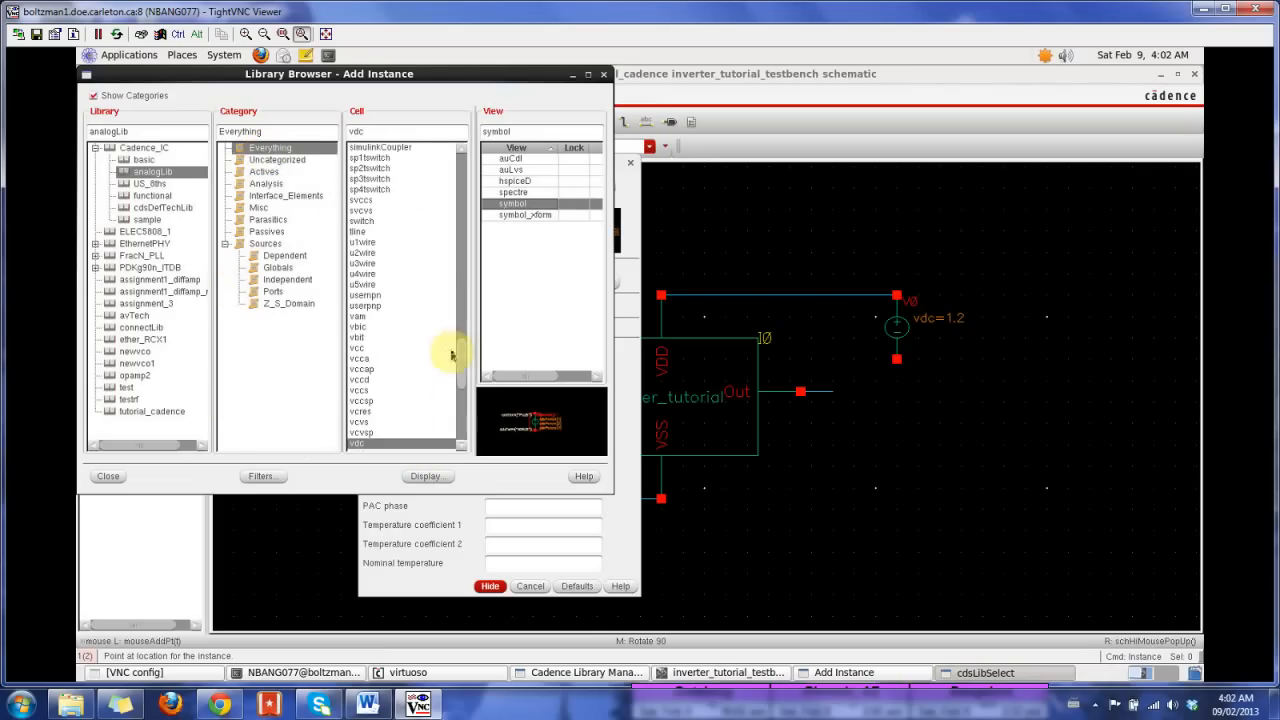
left_click_drag(461, 355, 460, 207)
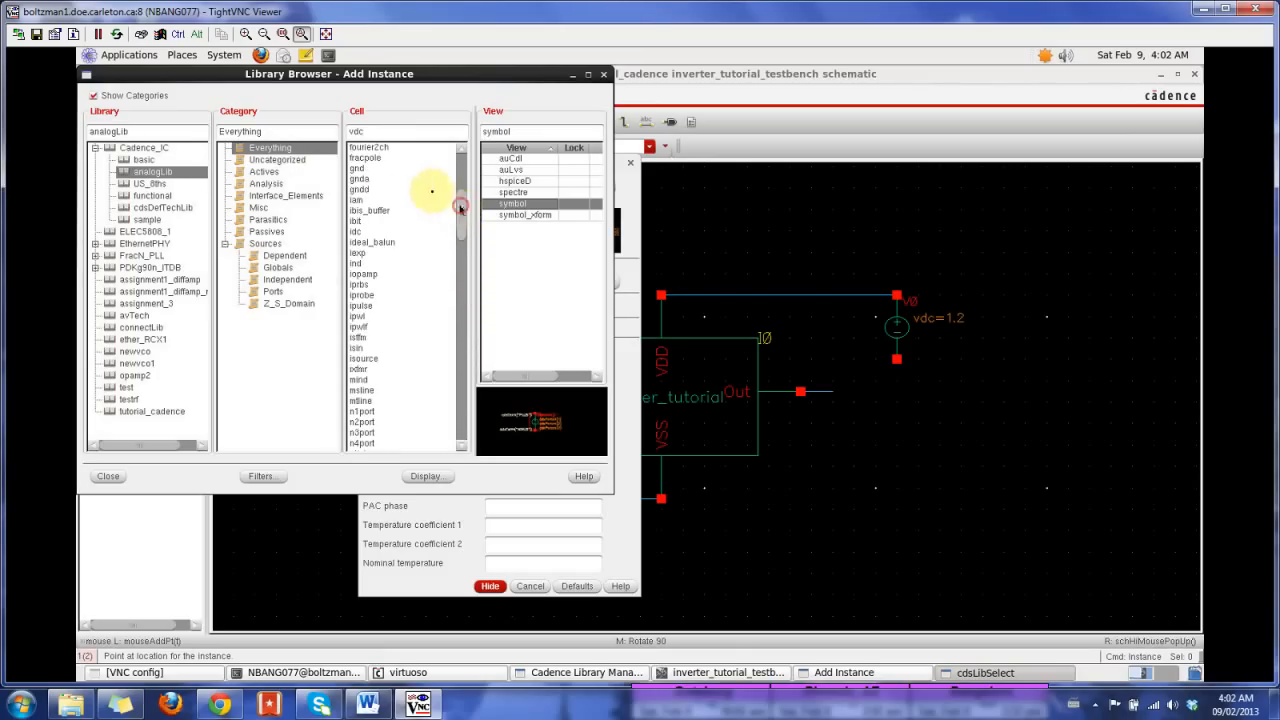
left_click(362, 169)
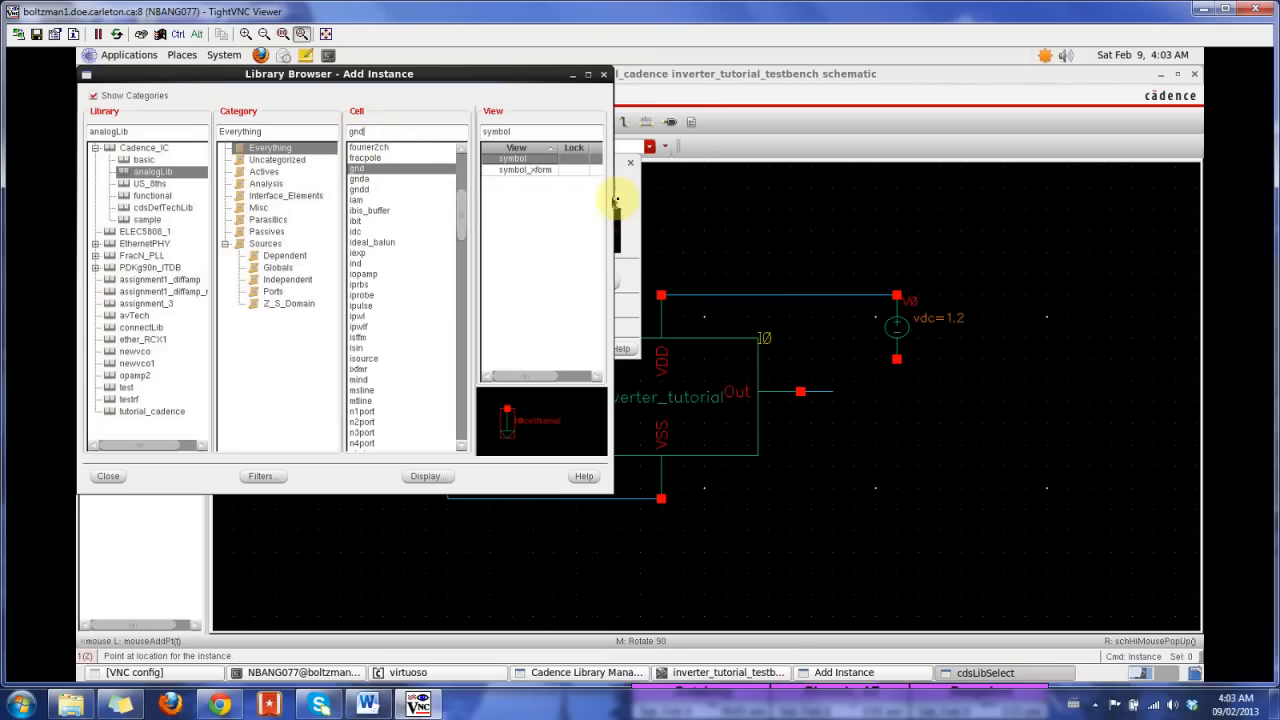
left_click(630, 192)
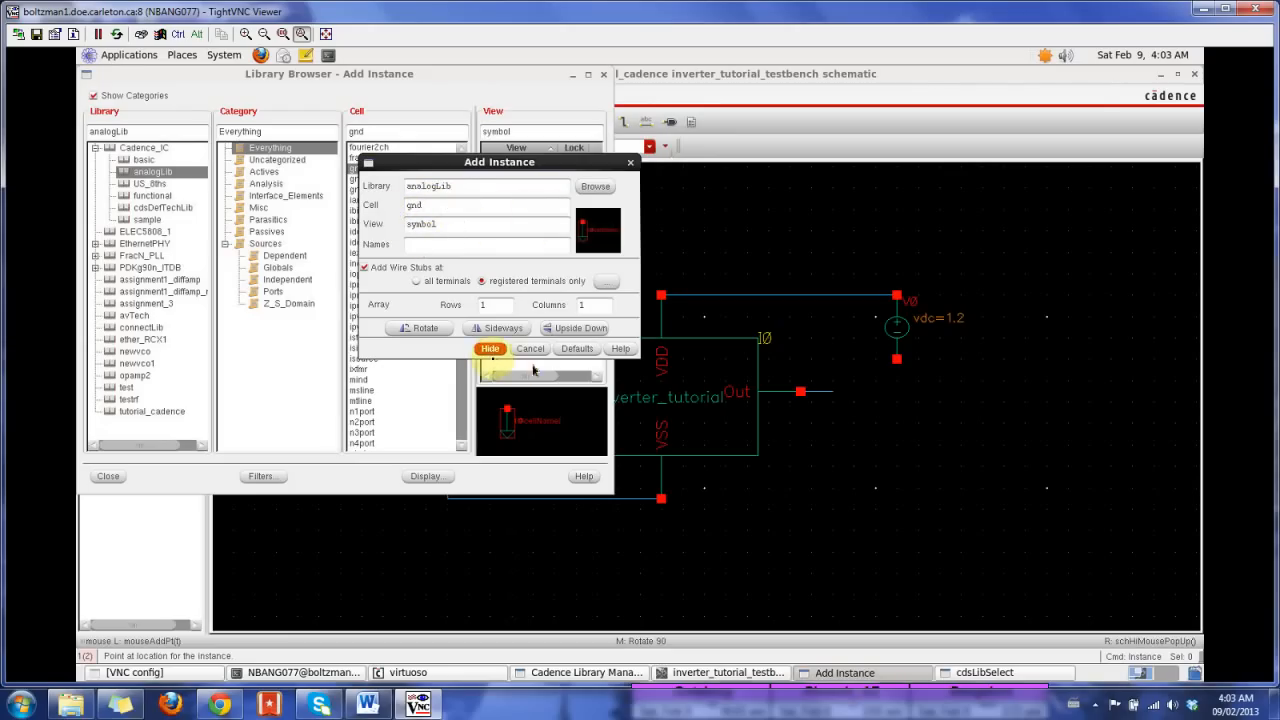
Step: Place one ground symbol just below the VSS pin and another just below the right source's negative terminal
left_click(489, 348)
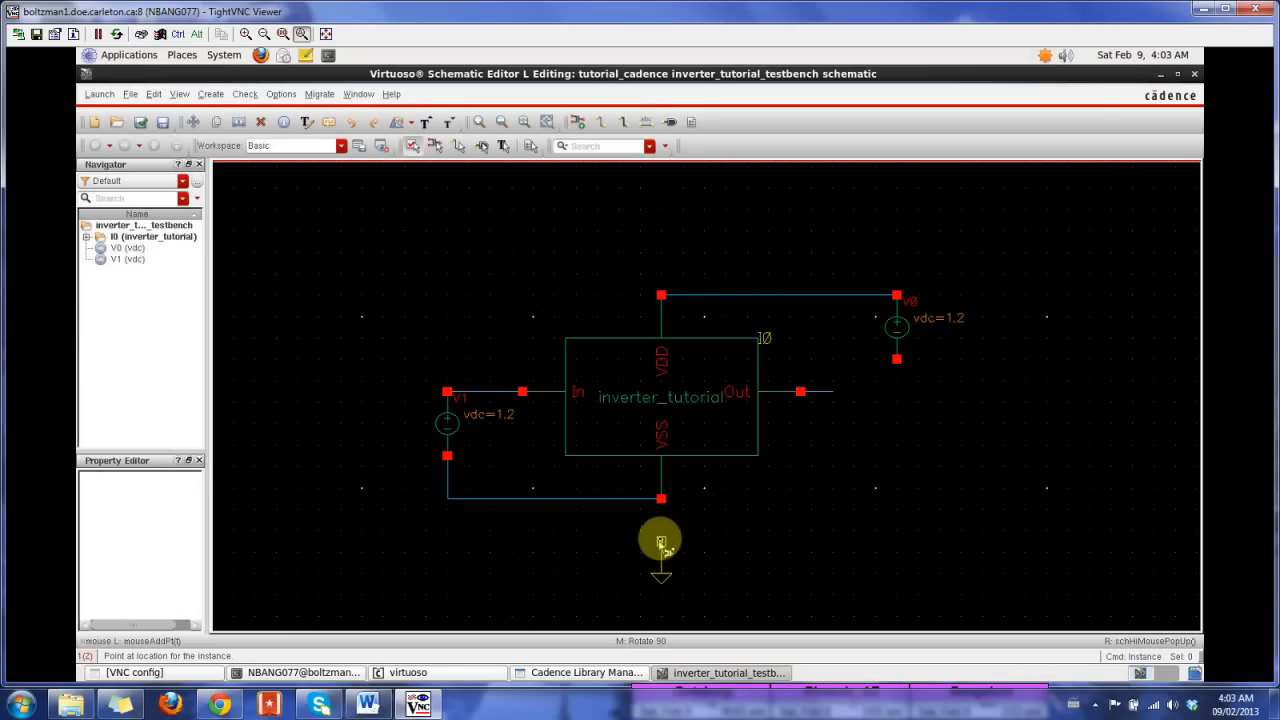
left_click(661, 530)
left_click(897, 381)
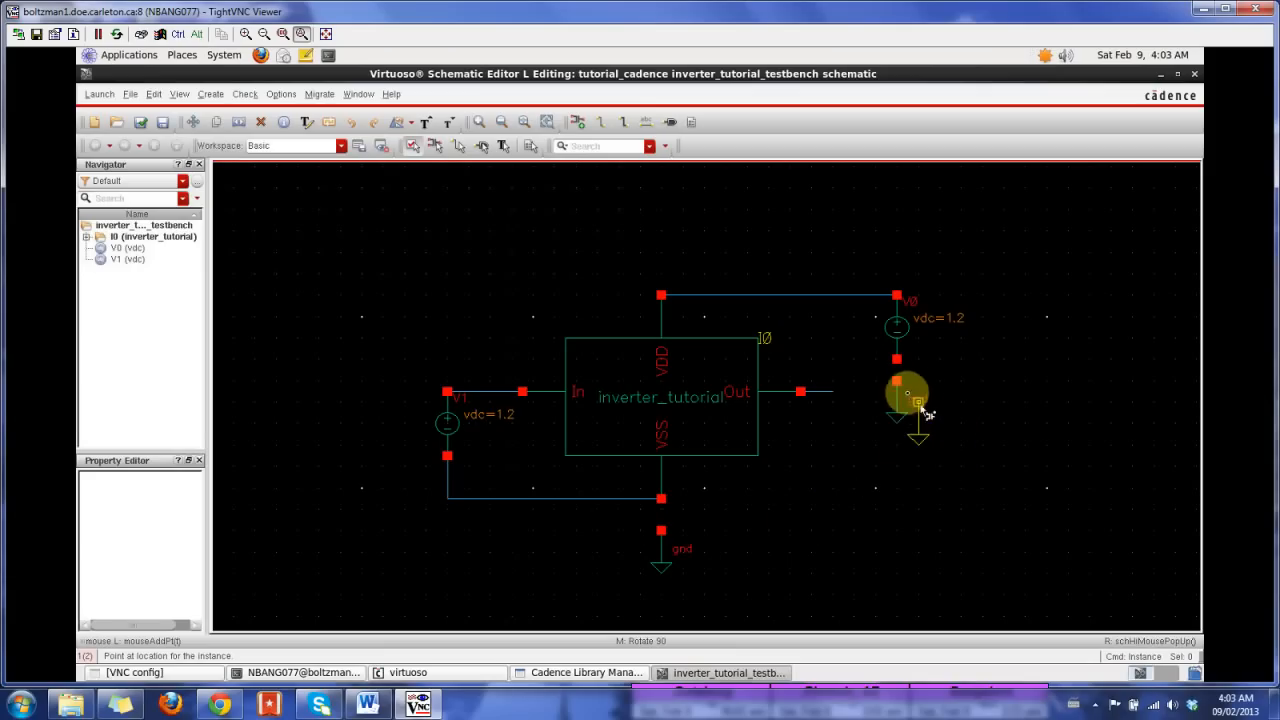
key("Escape")
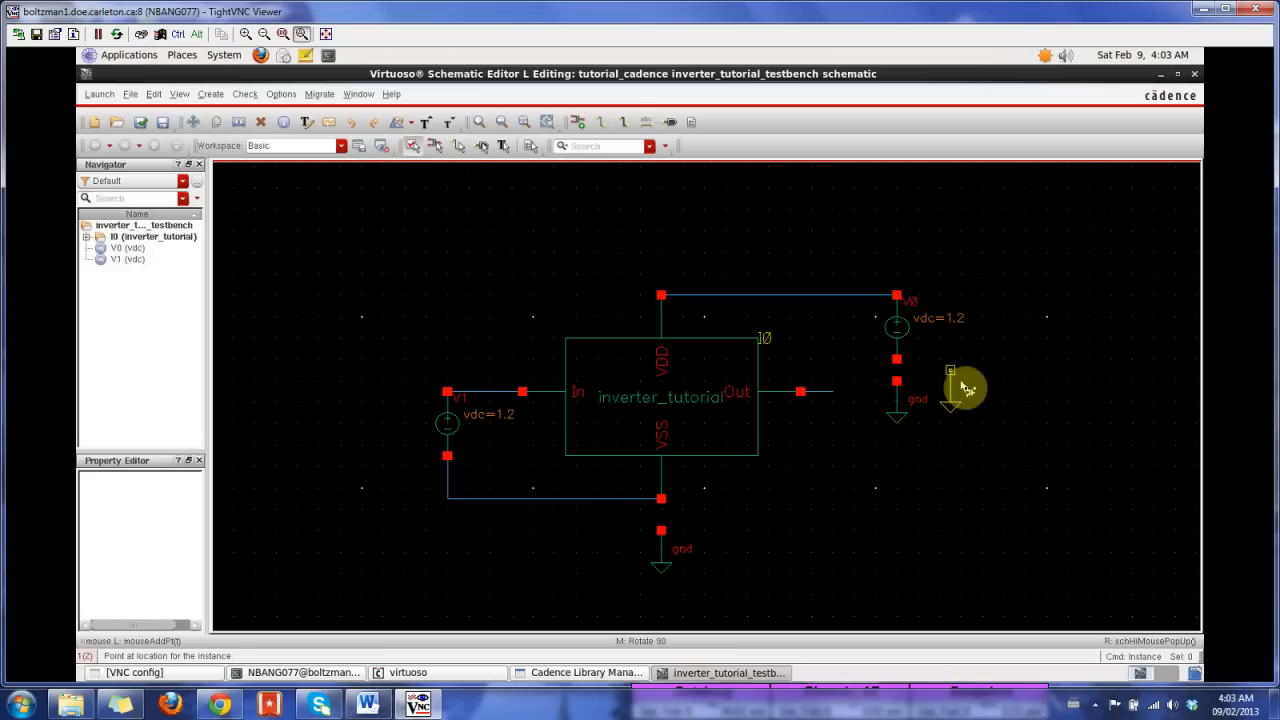
Step: Wire the right source's negative terminal to its ground symbol and the VSS pin to the ground below it
key("w")
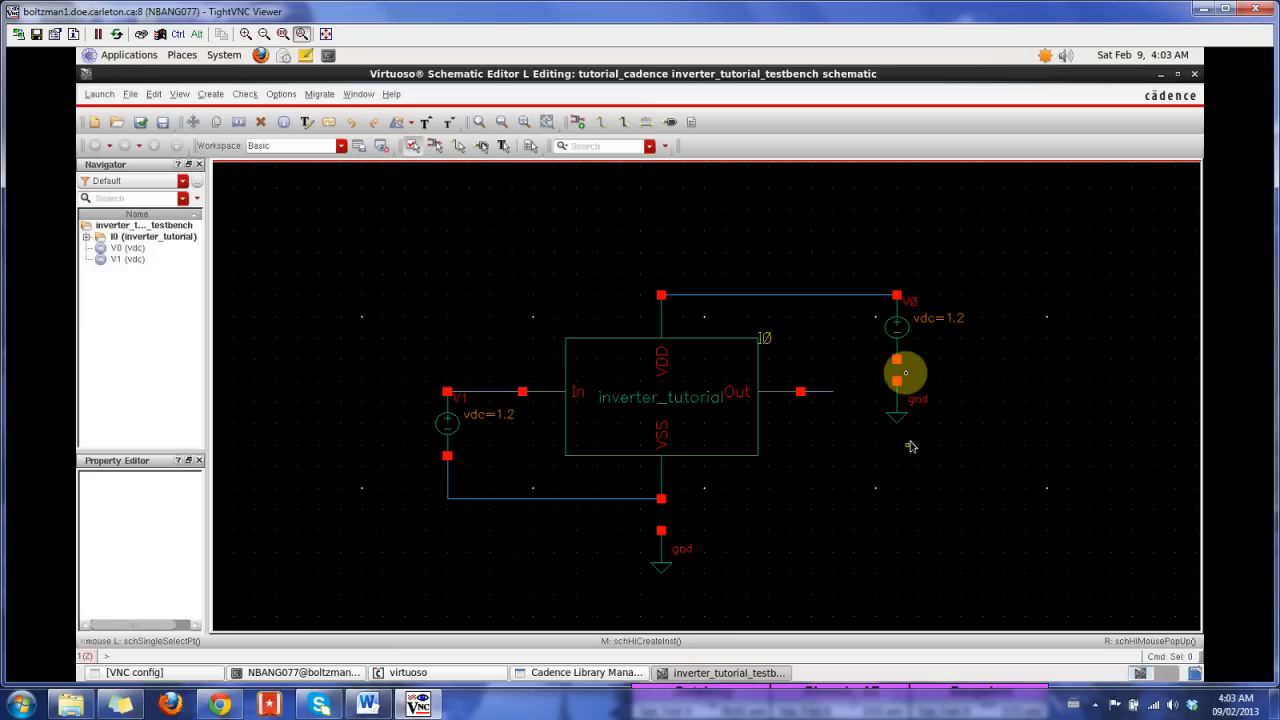
left_click(900, 363)
left_click(899, 385)
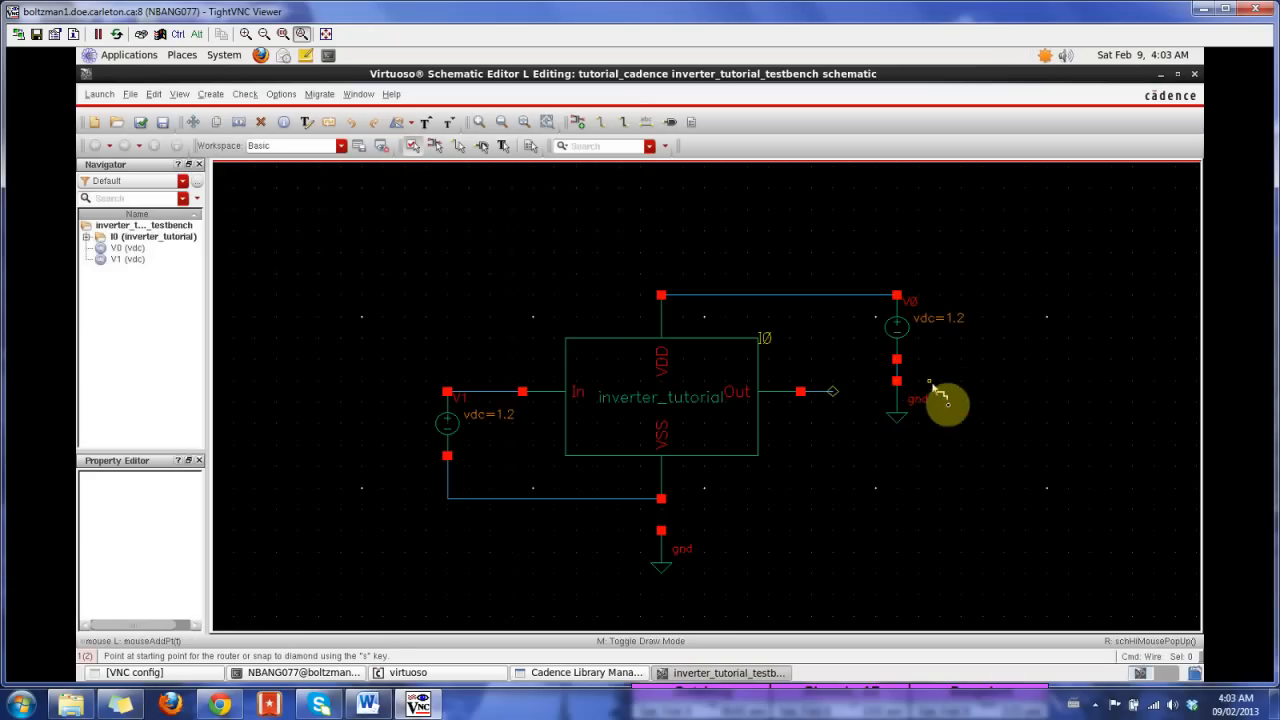
left_click(661, 497)
left_click(661, 530)
key("Escape")
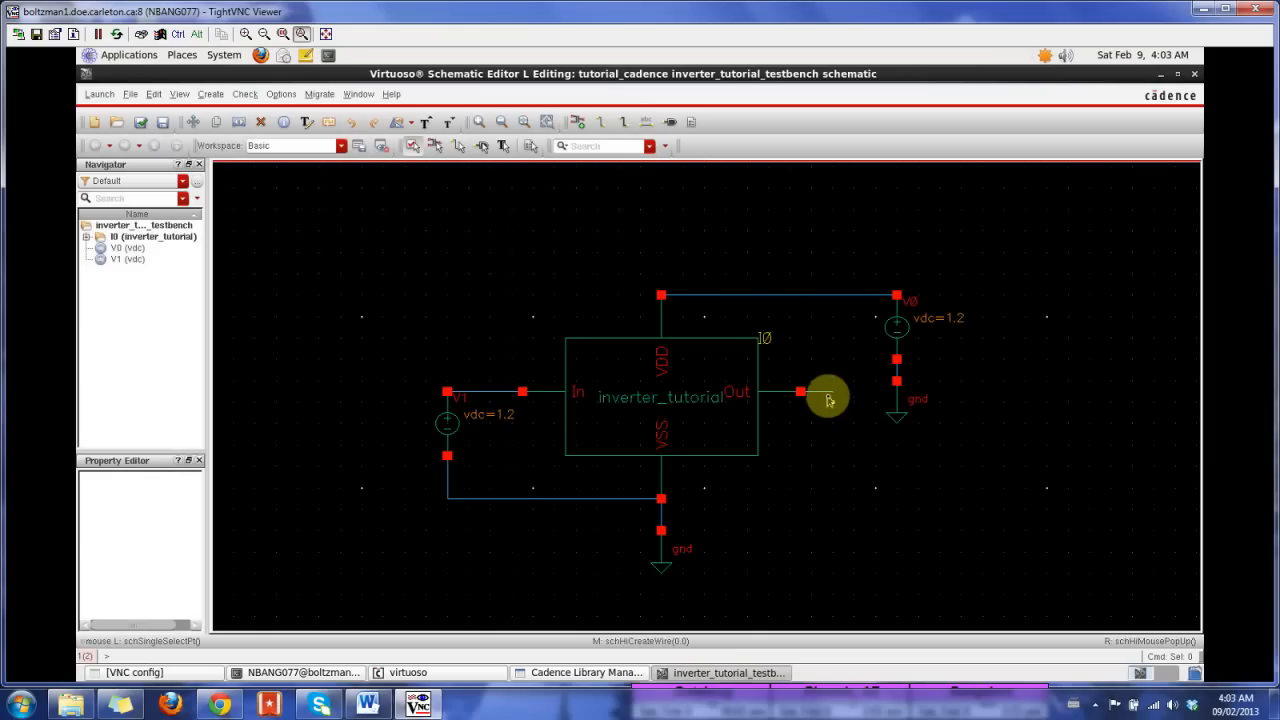
Step: Check and save the testbench schematic, dismissing the check summary
left_click(780, 370)
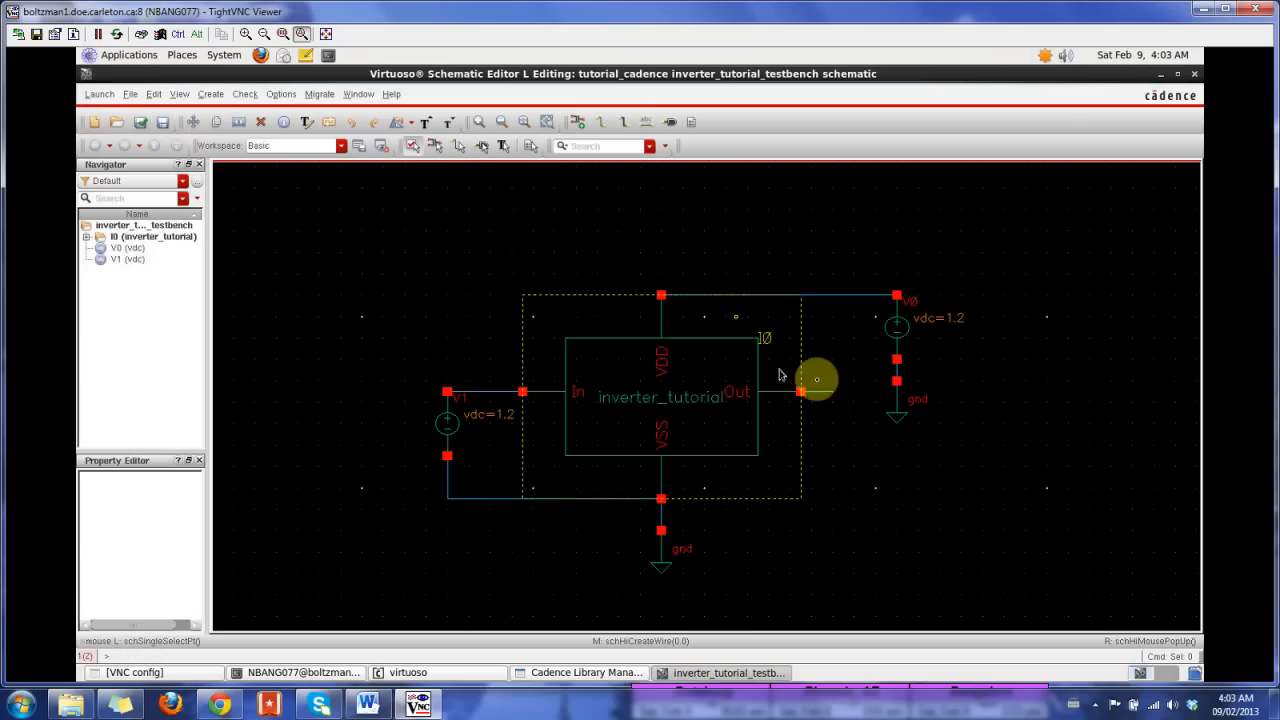
left_click(145, 123)
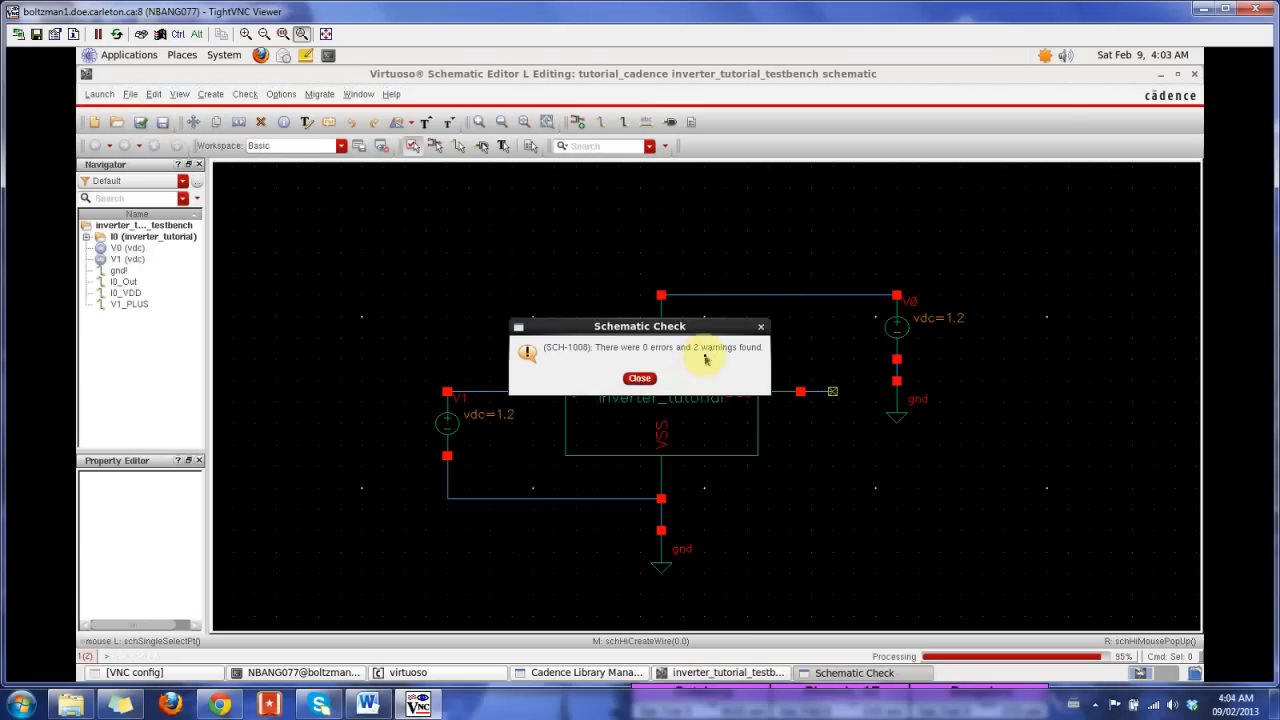
left_click(641, 378)
Step: Examine the schematic check warnings in the Virtuoso log window, then return to the schematic
left_click(405, 672)
left_click_drag(645, 499, 960, 199)
left_click_drag(966, 351, 956, 624)
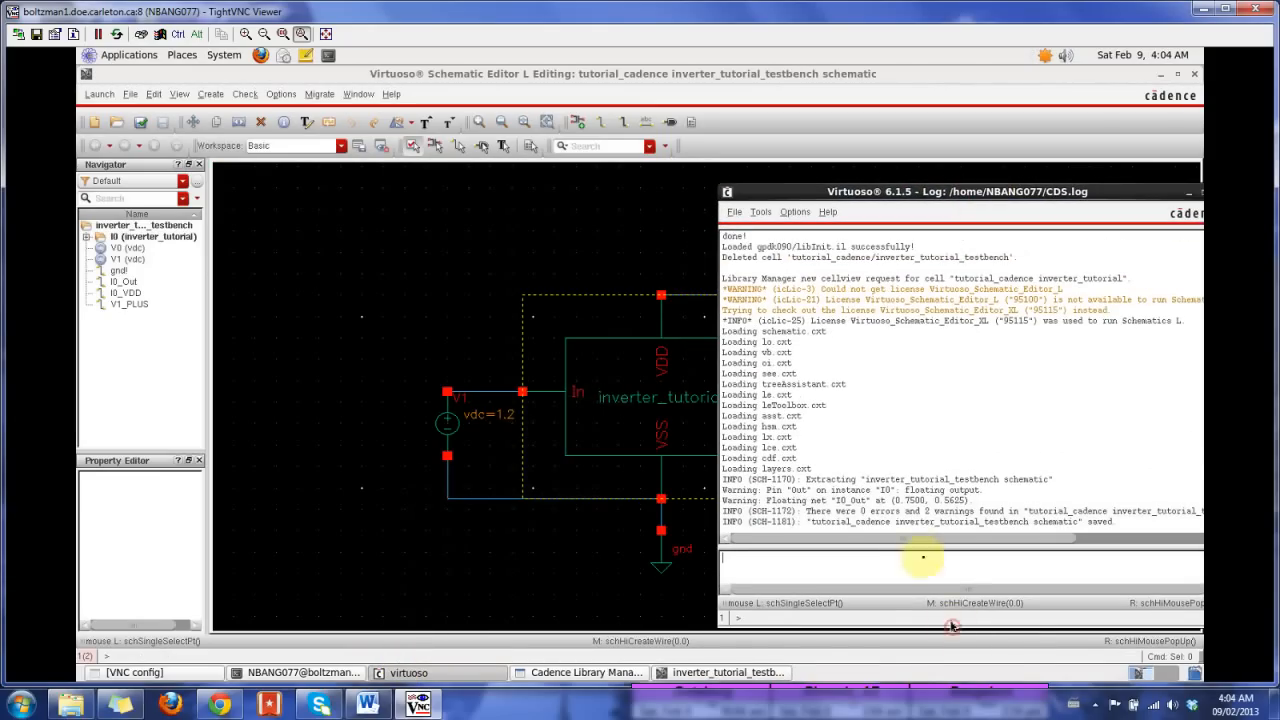
left_click_drag(788, 490, 988, 492)
left_click(604, 402)
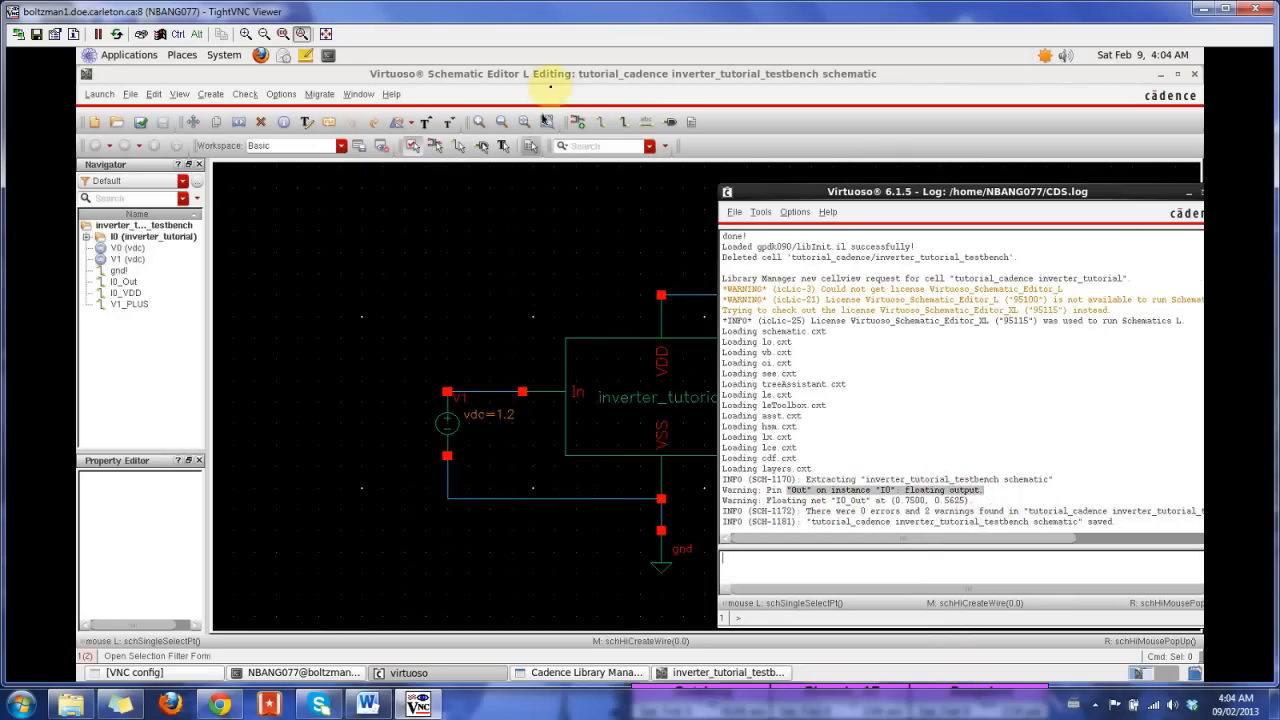
left_click(632, 145)
left_click(995, 396)
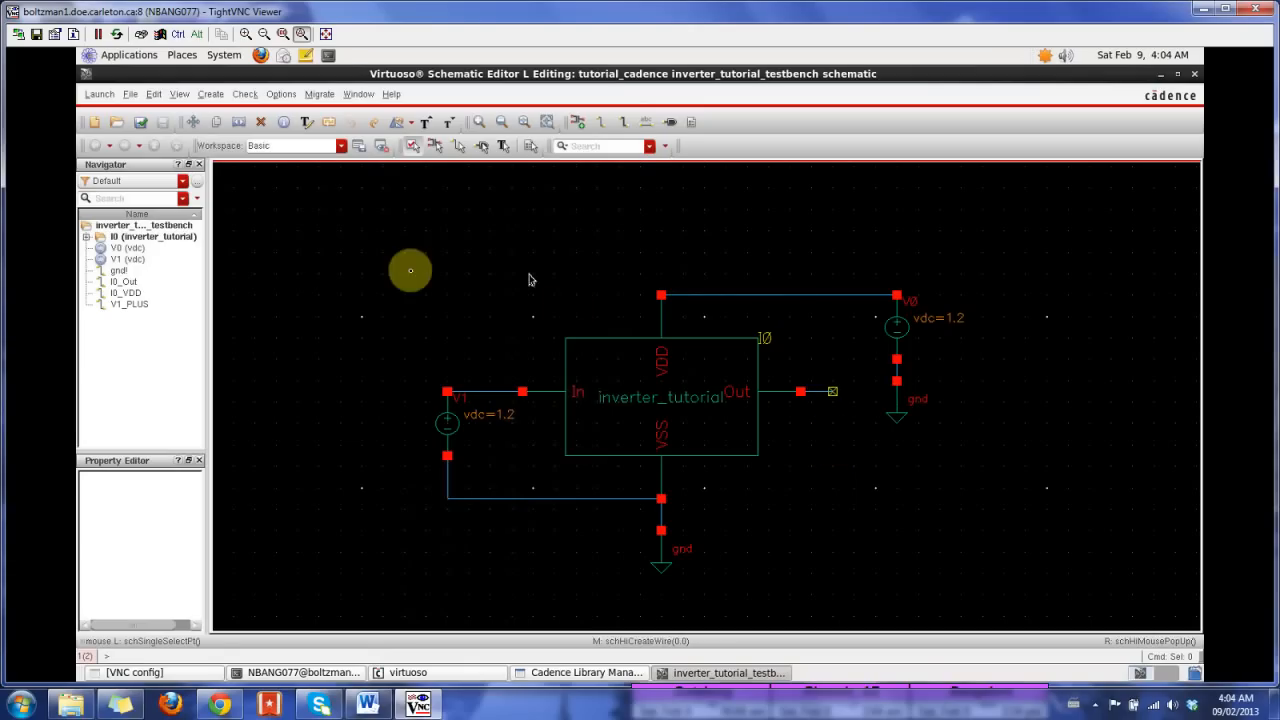
Step: Start adding an instance and choose the cap symbol from analogLib's Passives category, with a capacitance of 1 pF
key("i")
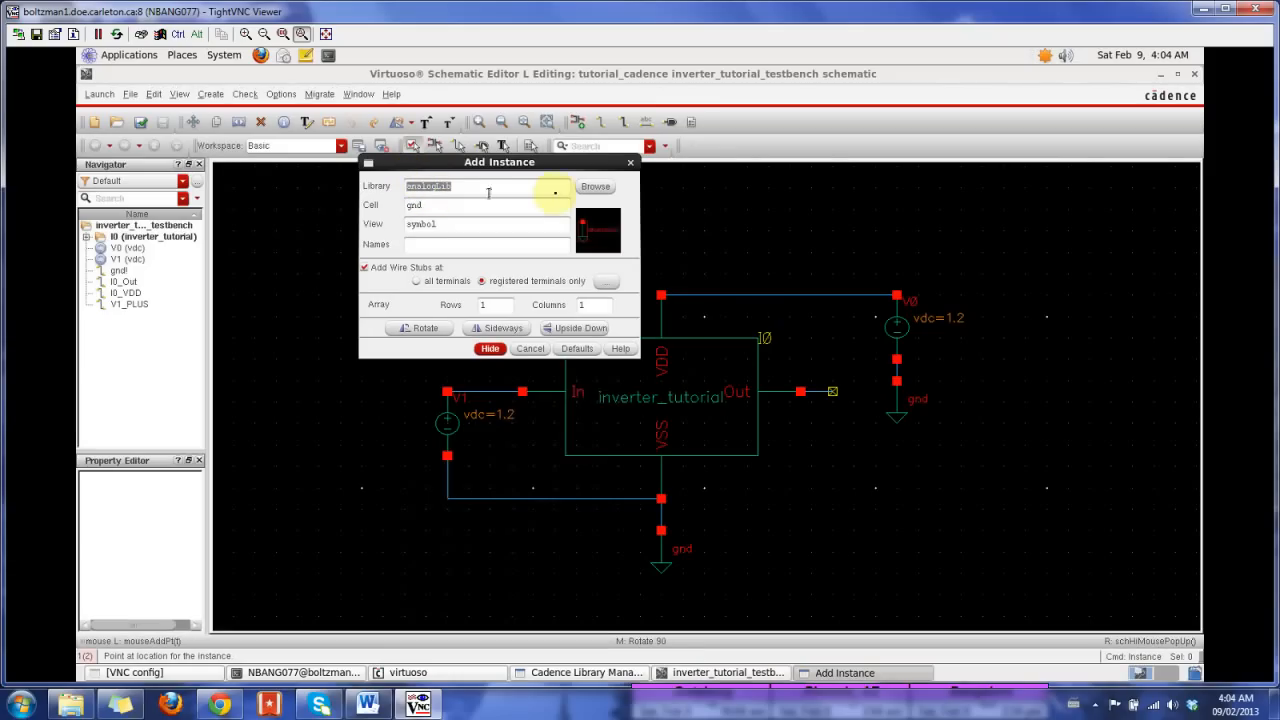
left_click(596, 192)
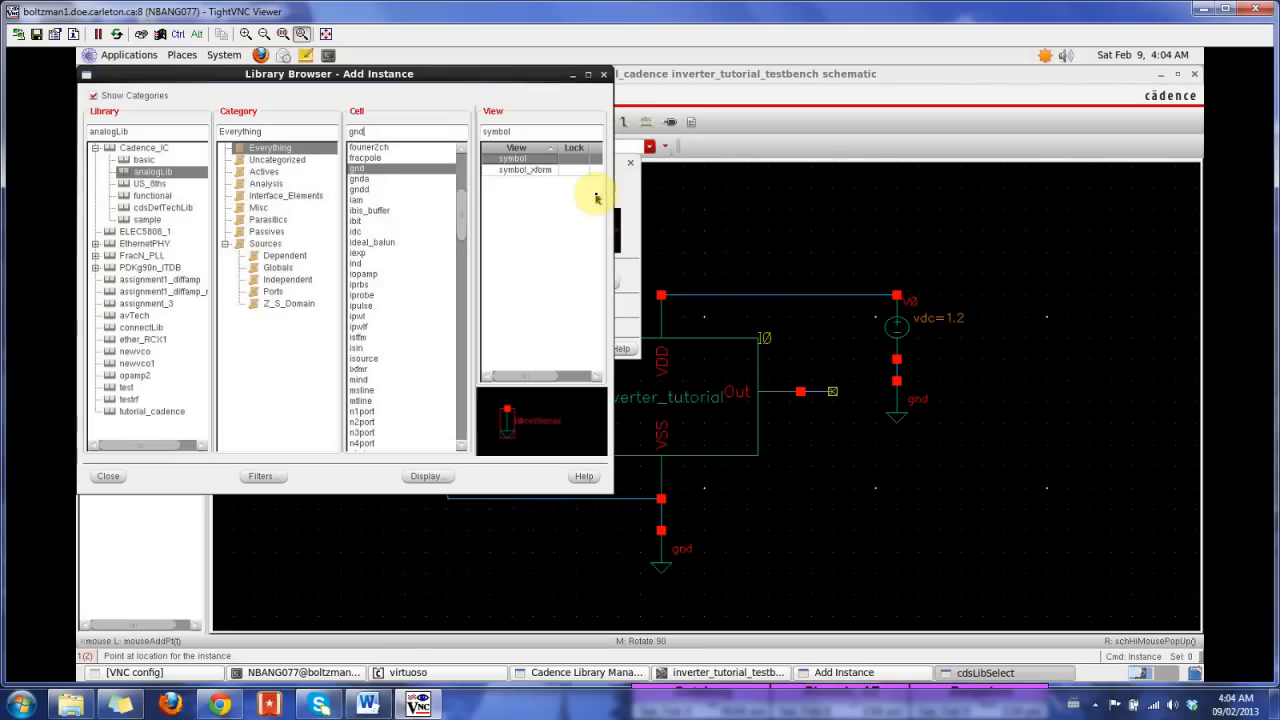
left_click(371, 132)
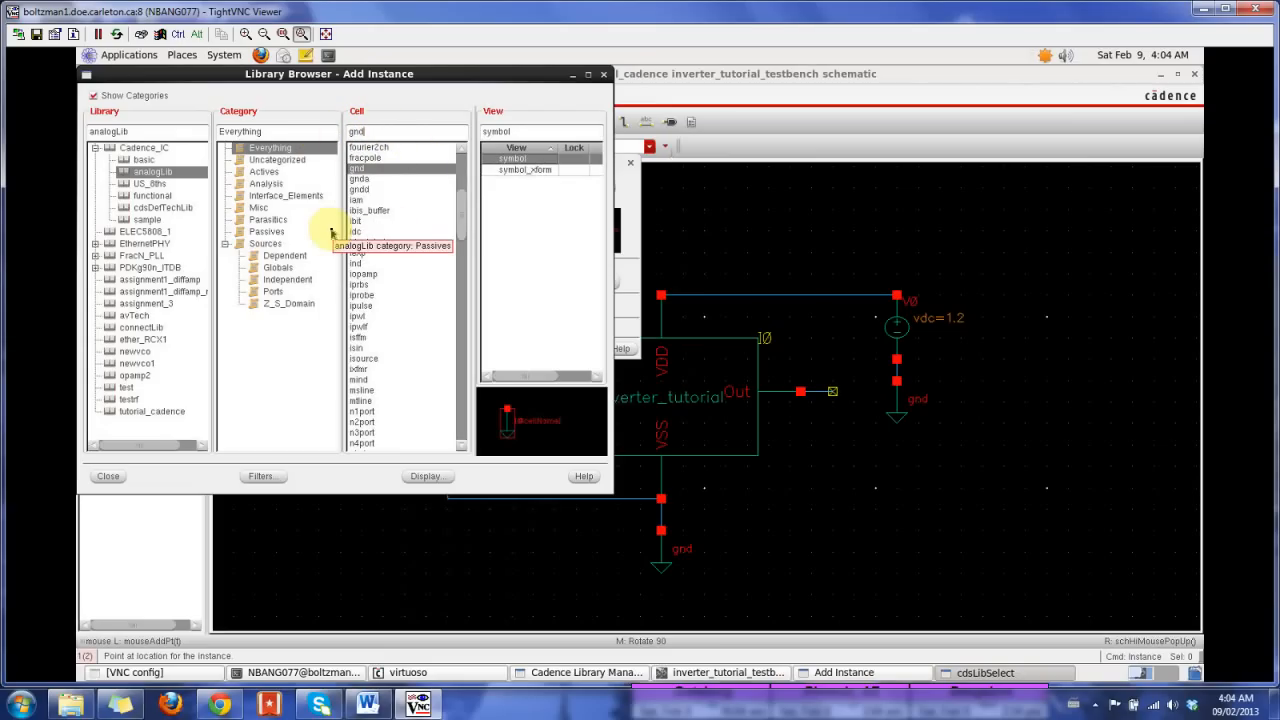
left_click(264, 231)
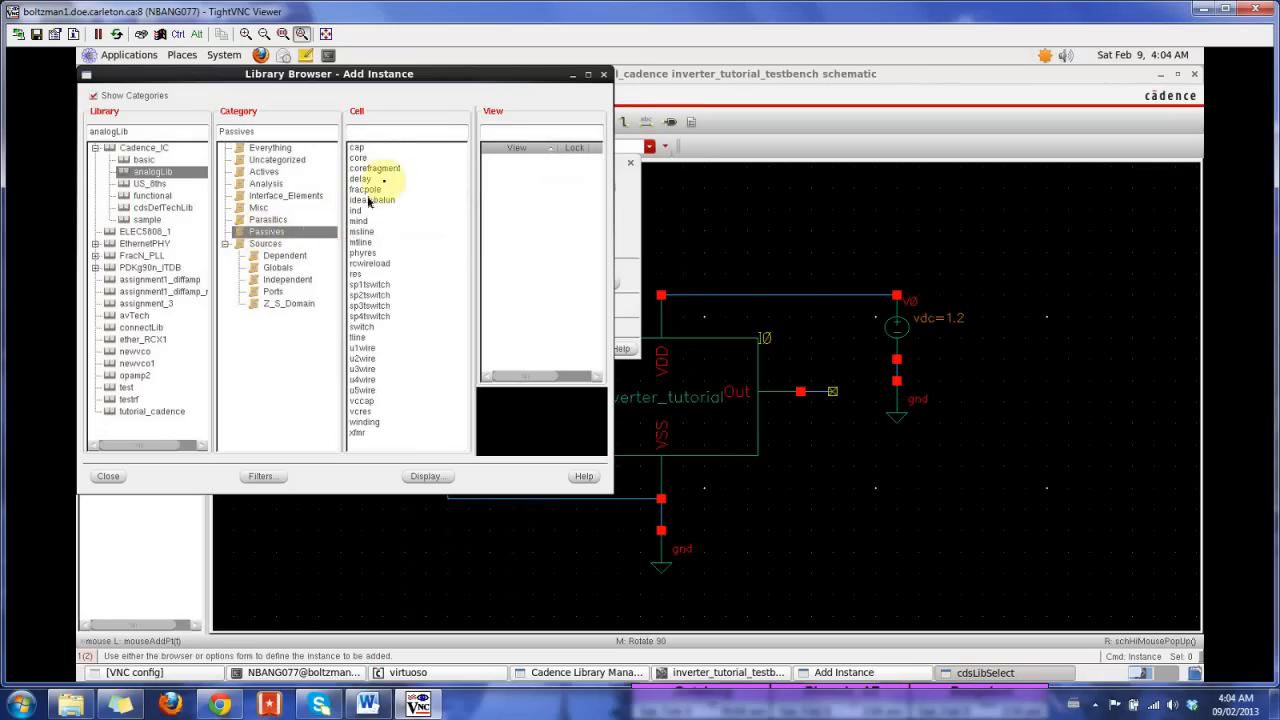
left_click(359, 148)
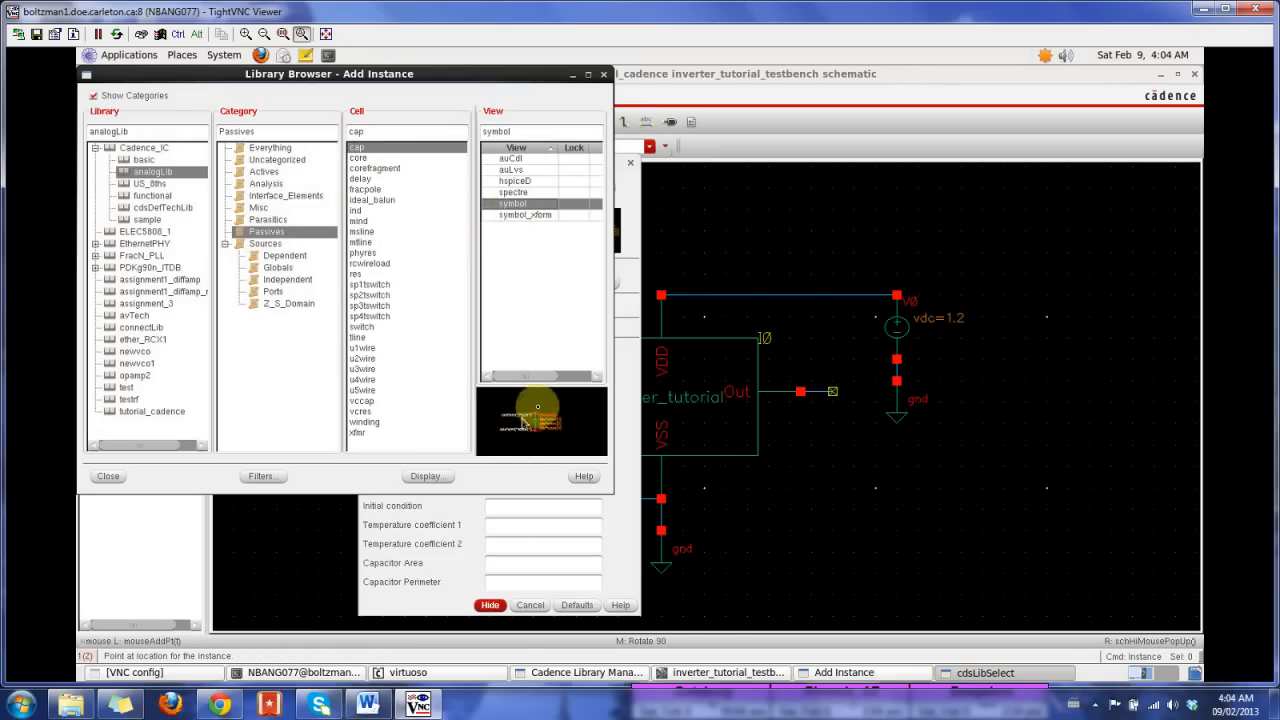
left_click(543, 527)
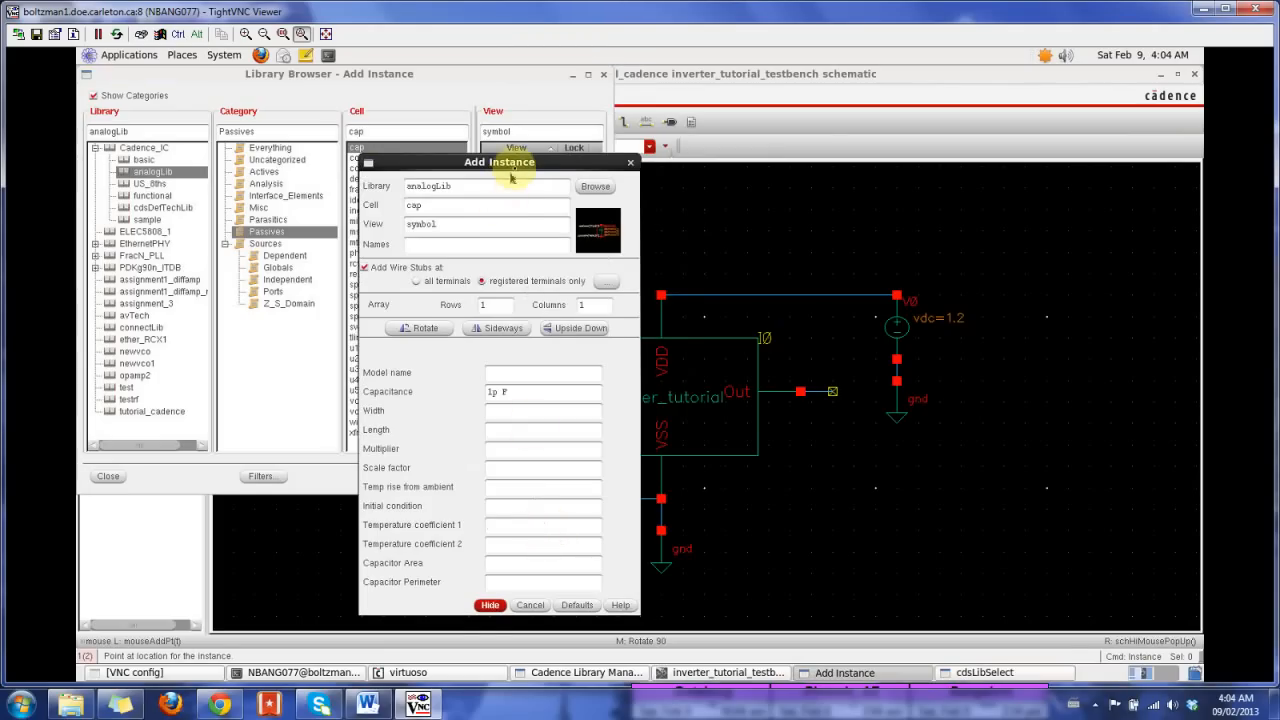
left_click_drag(520, 166, 1055, 48)
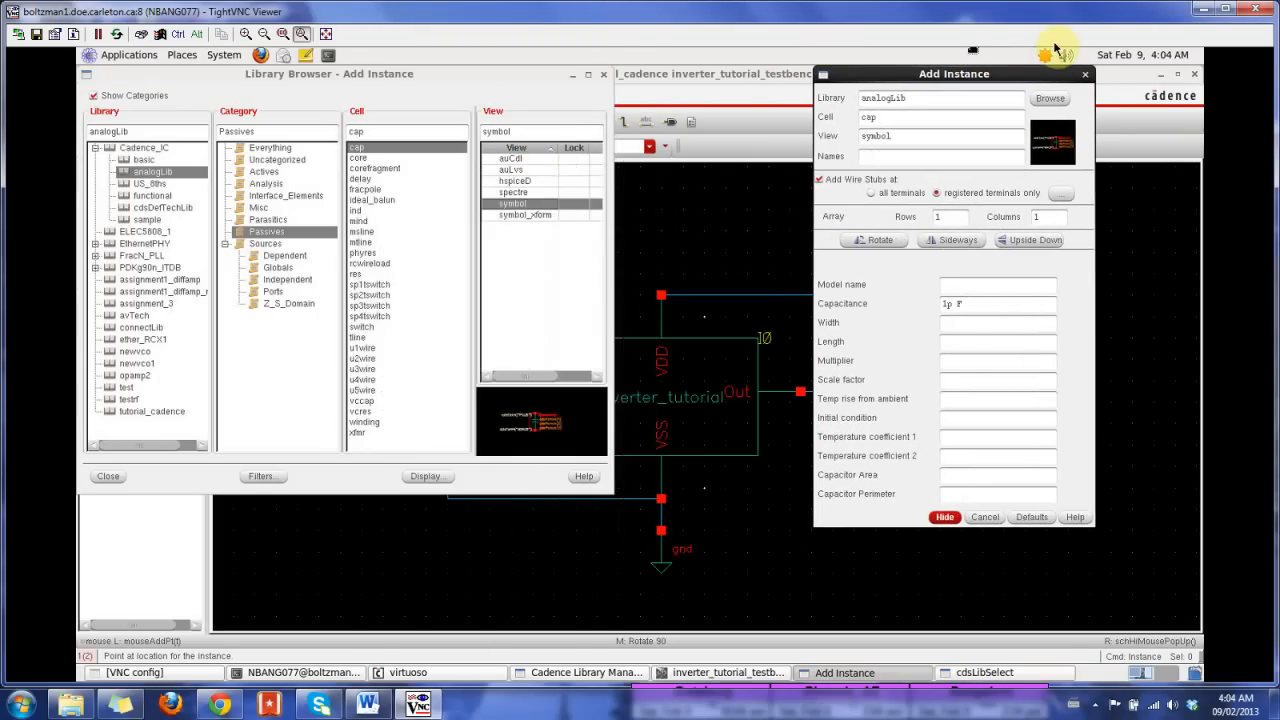
left_click(1047, 305)
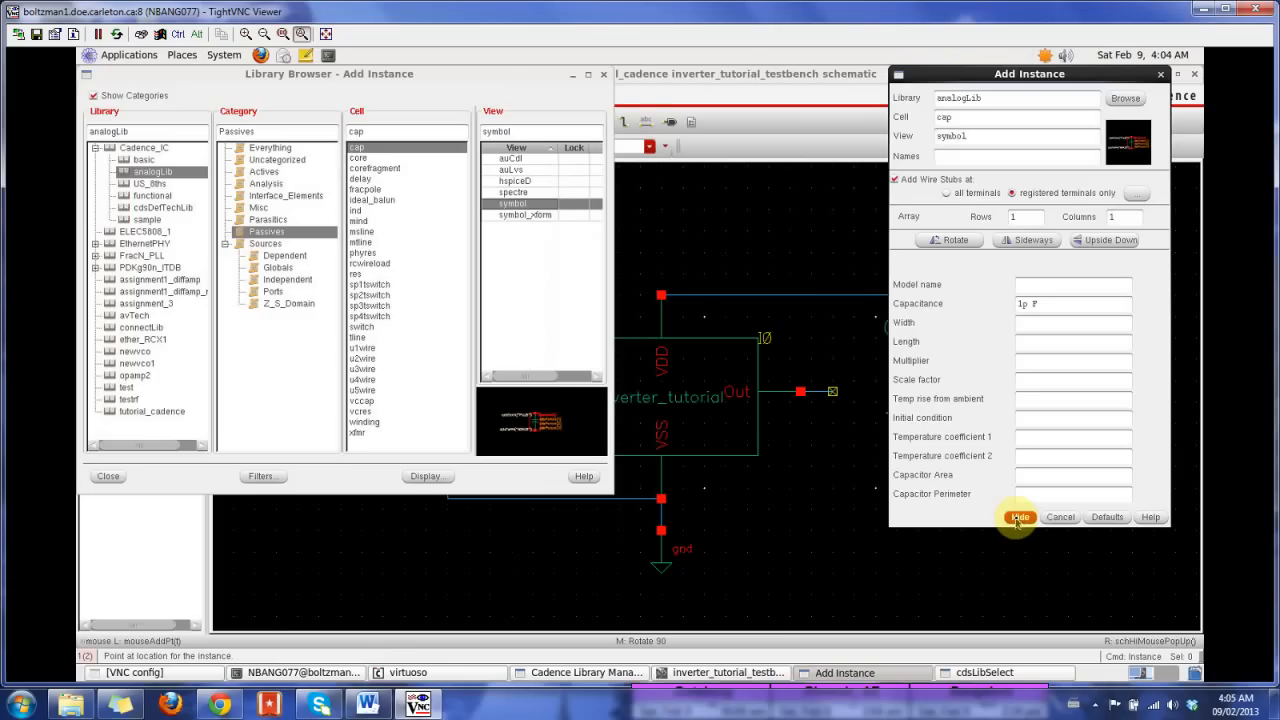
Step: Place one capacitor vertically with its upper terminal on the open end of the Out wire
left_click(1018, 518)
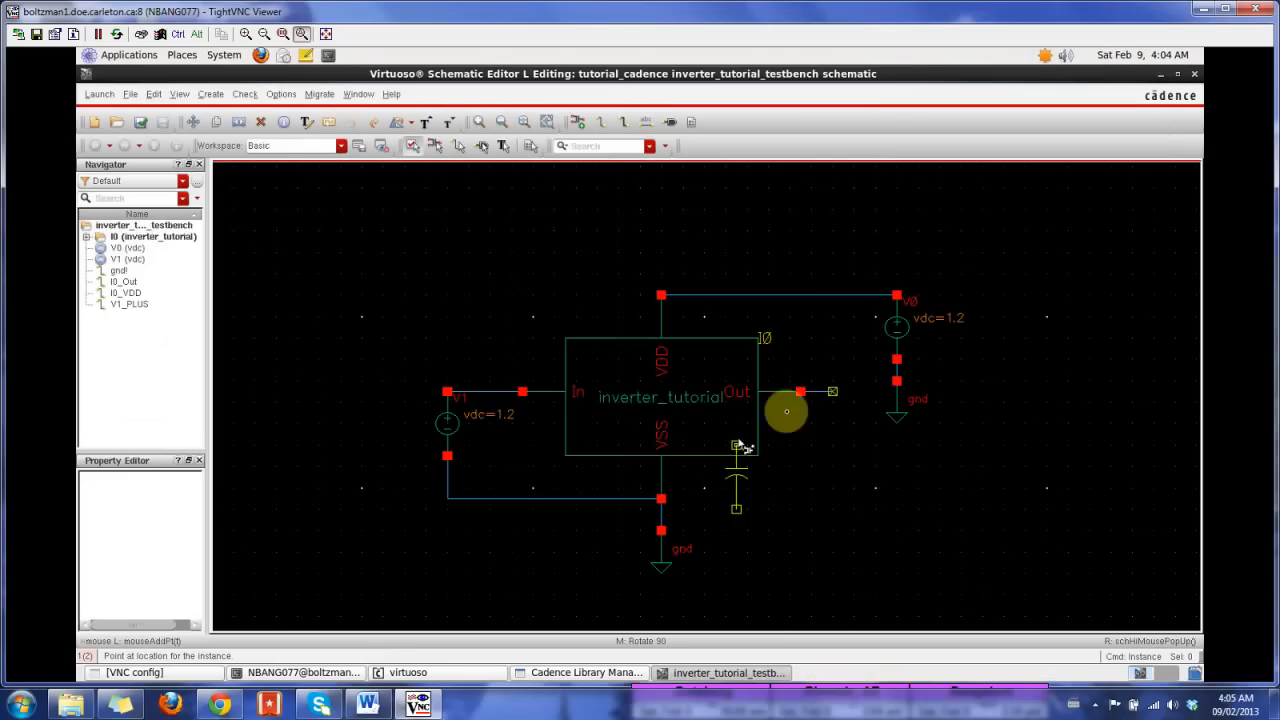
left_click(833, 393)
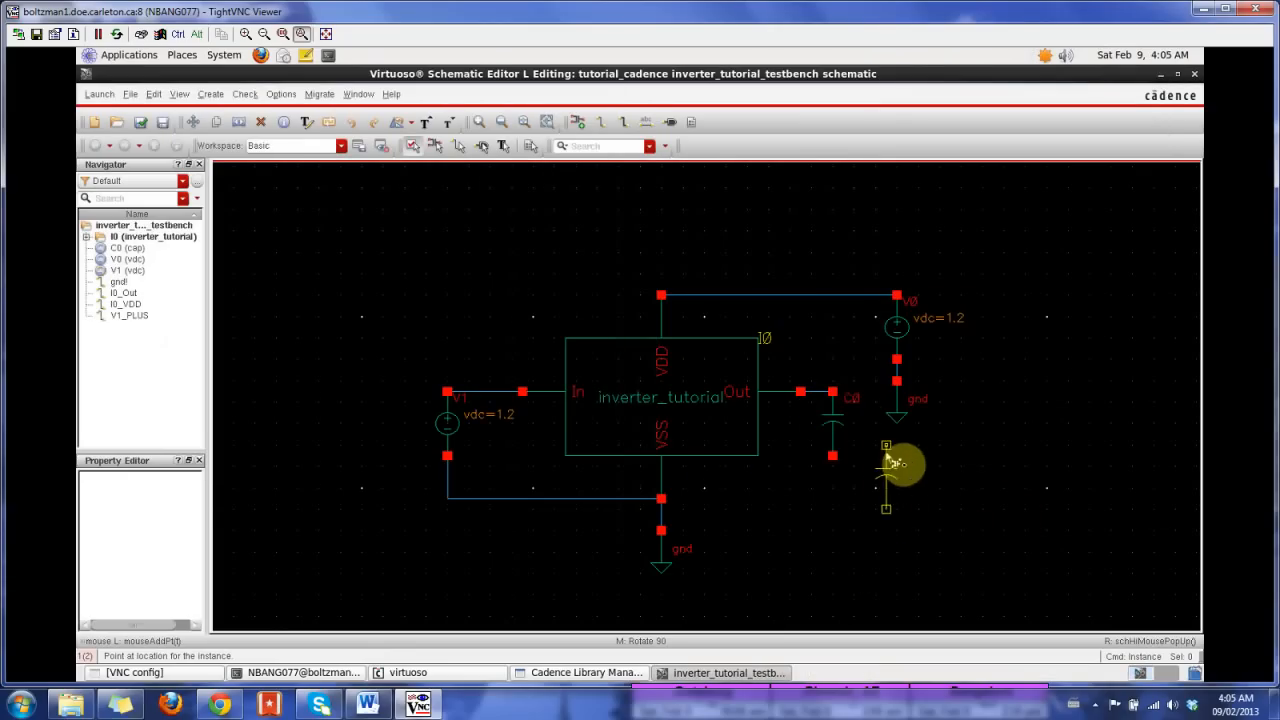
key("Escape")
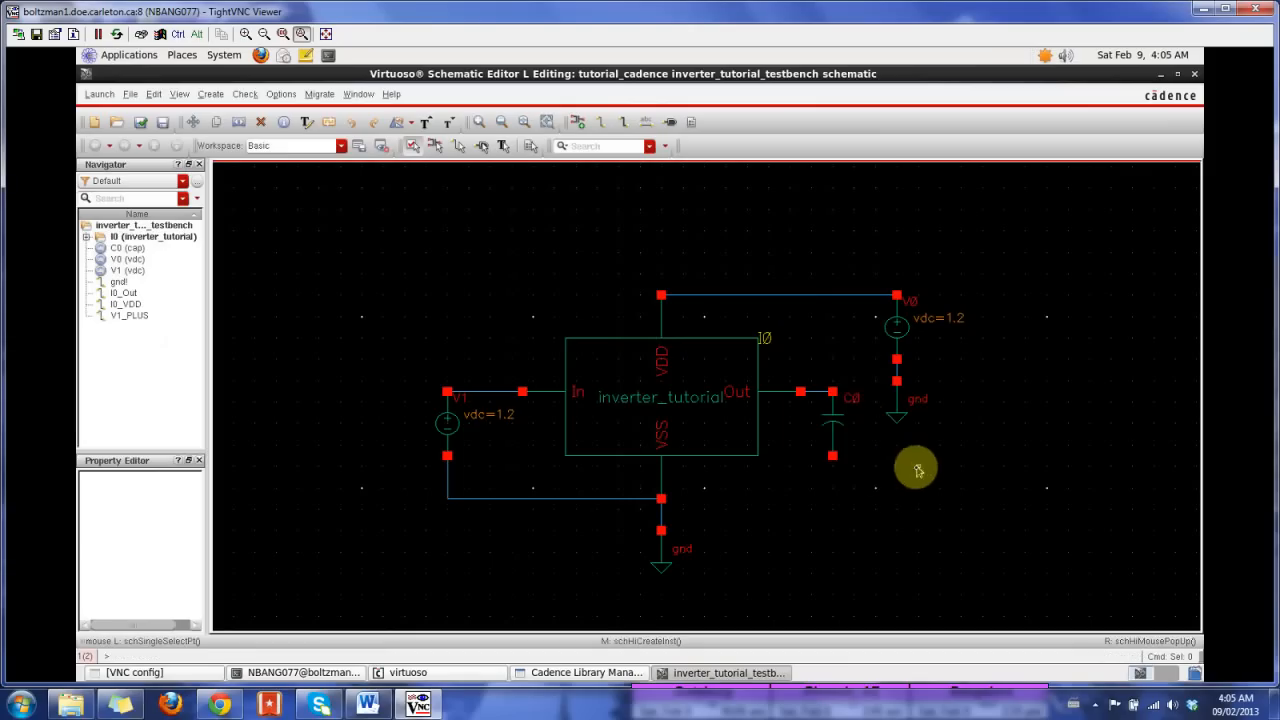
Step: Wire the capacitor's lower terminal to the wire between VSS and ground, and check and save the schematic
key("w")
left_click(833, 457)
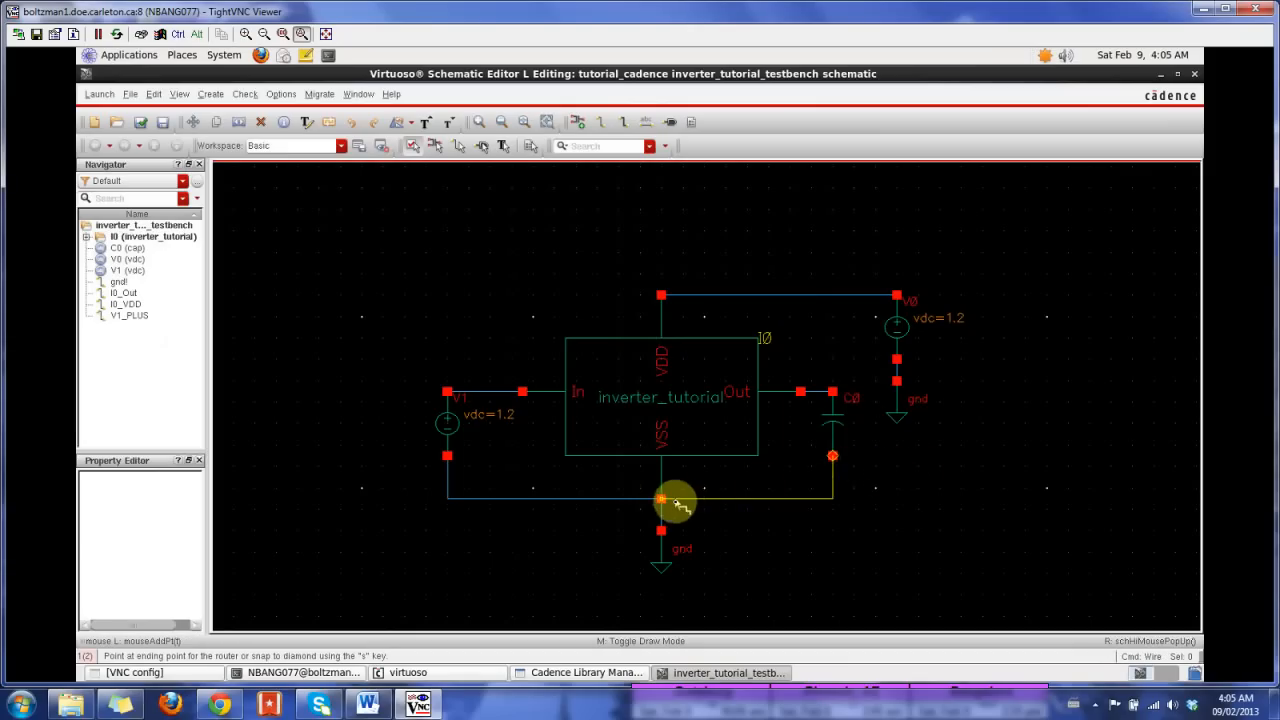
left_click(661, 518)
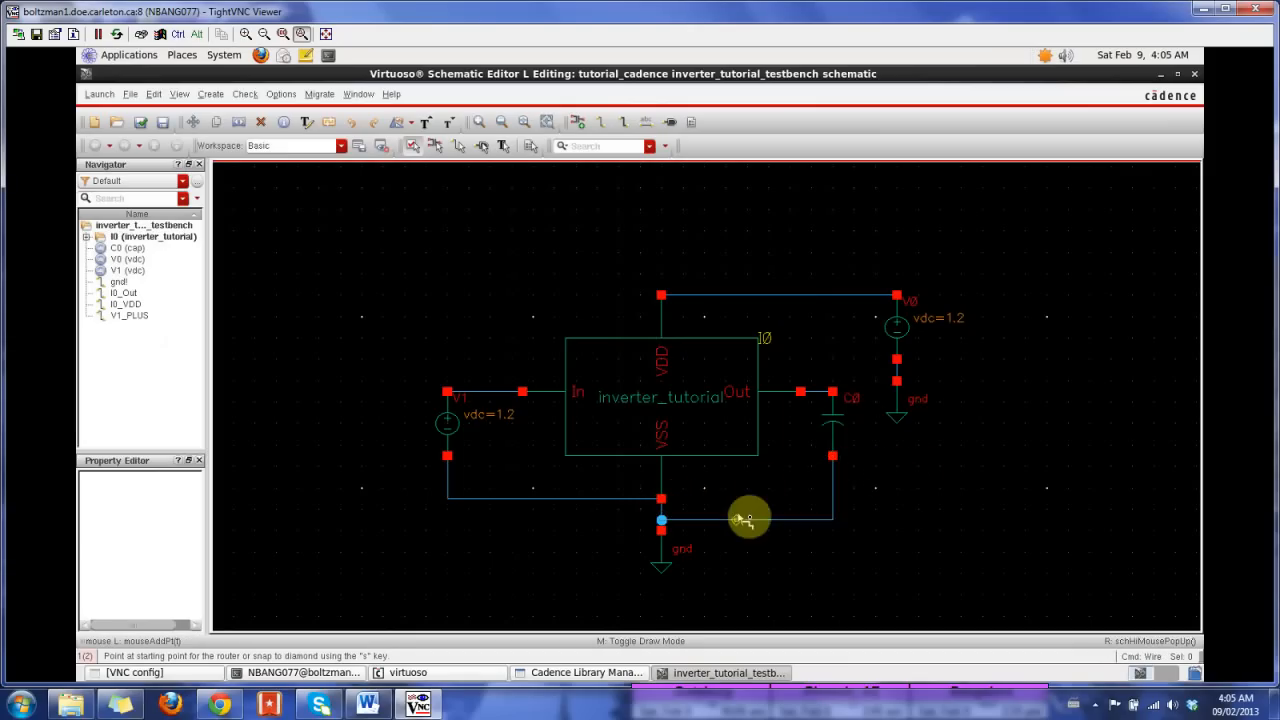
key("Escape")
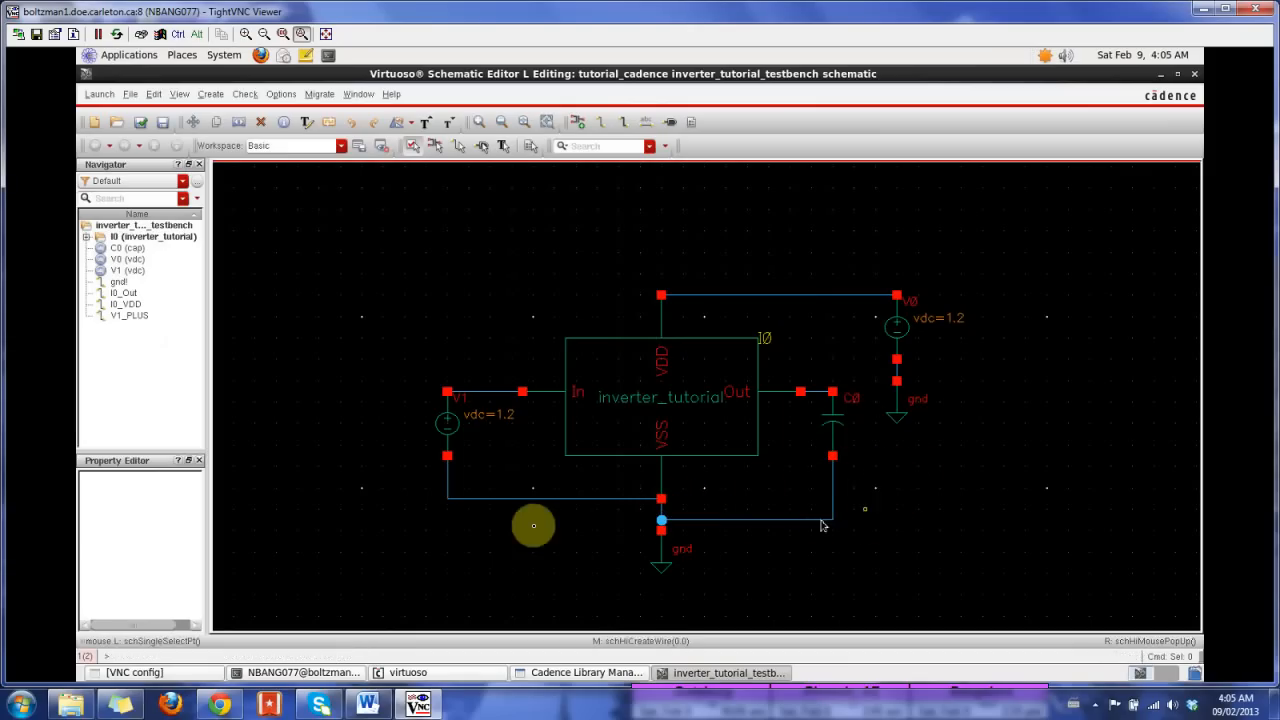
left_click(140, 122)
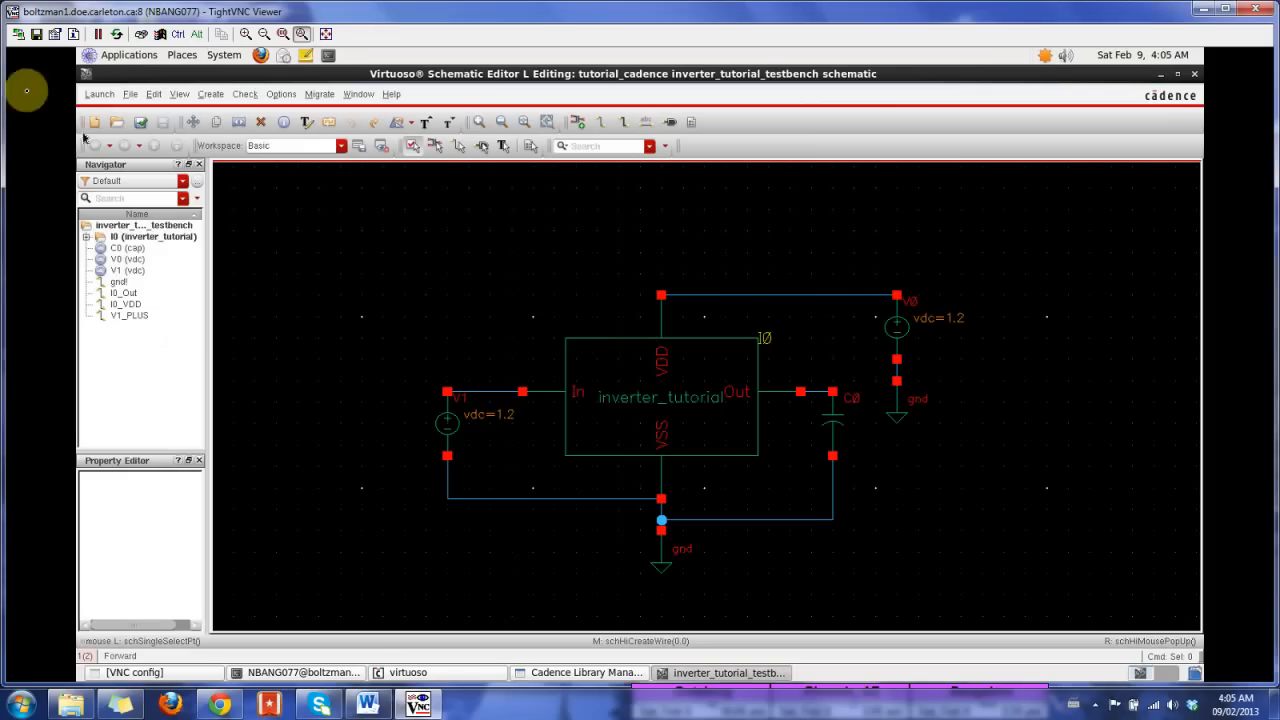
Step: Launch ADE L for the testbench and move its window clear of the schematic's input side
left_click(98, 95)
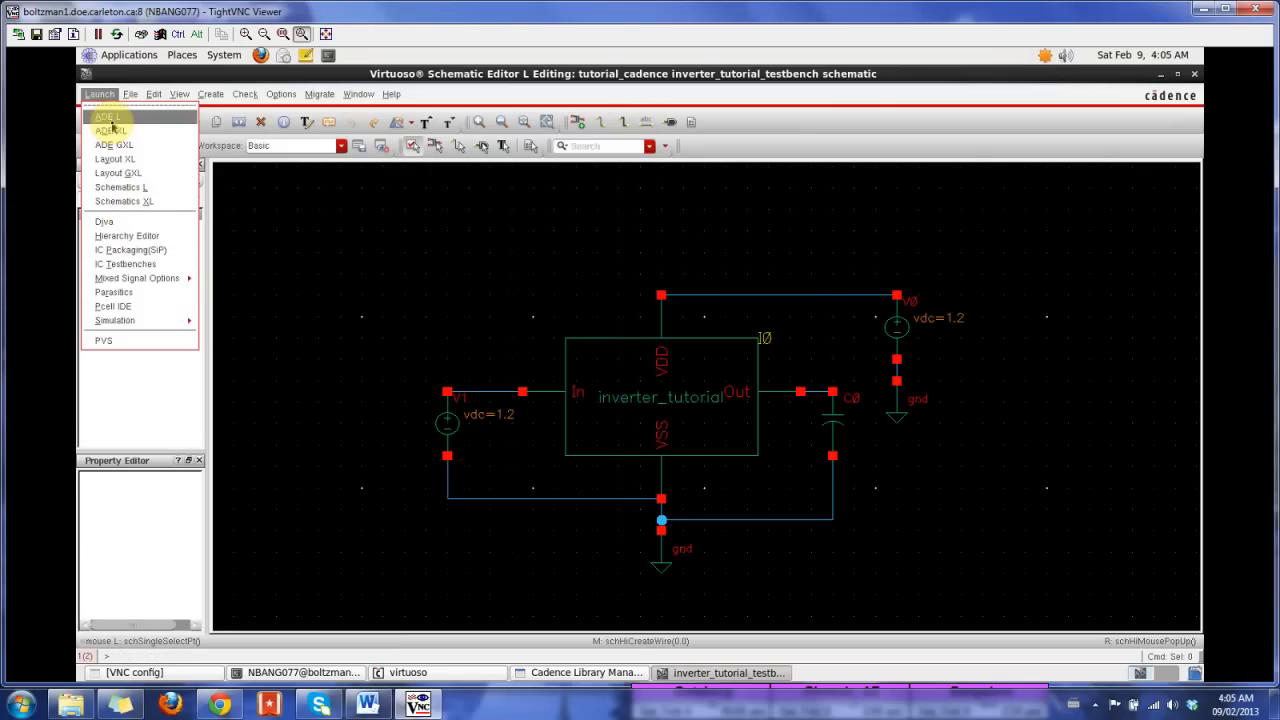
left_click(137, 119)
left_click_drag(421, 284, 1030, 155)
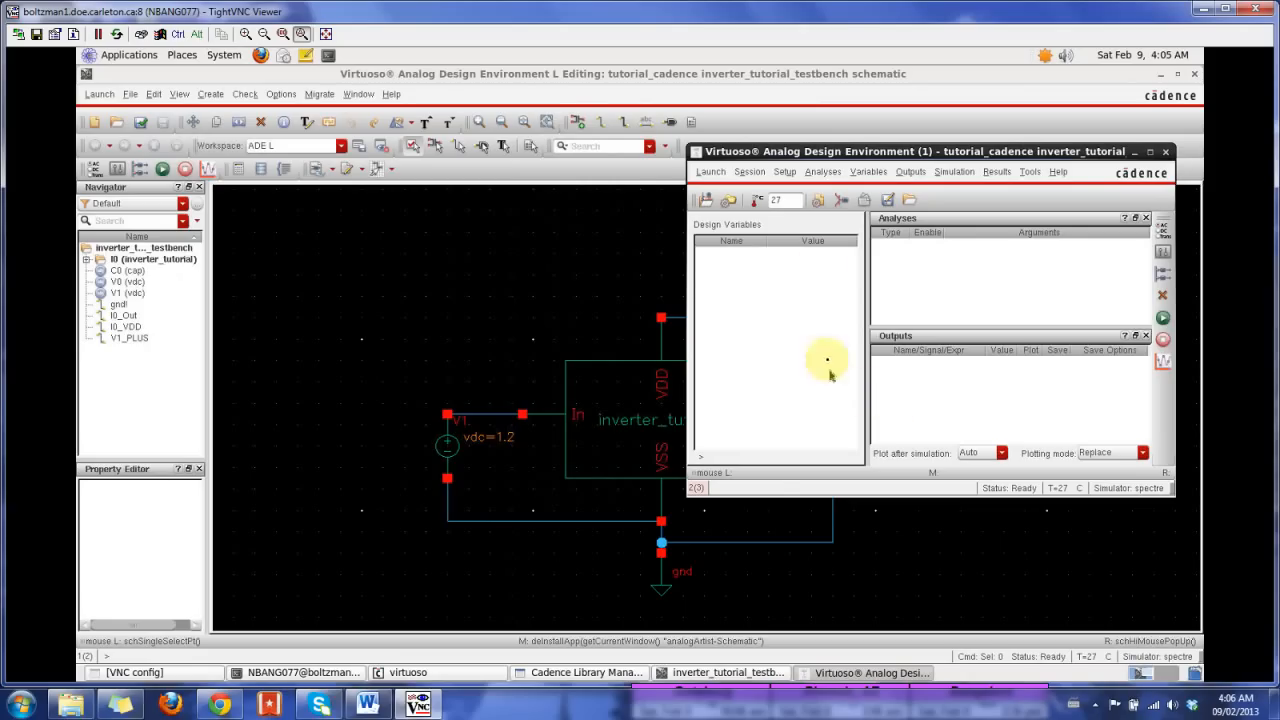
Step: Set the gpdk090.scs model file's section to NN in the model library setup, apply it and recheck the setup
left_click(822, 202)
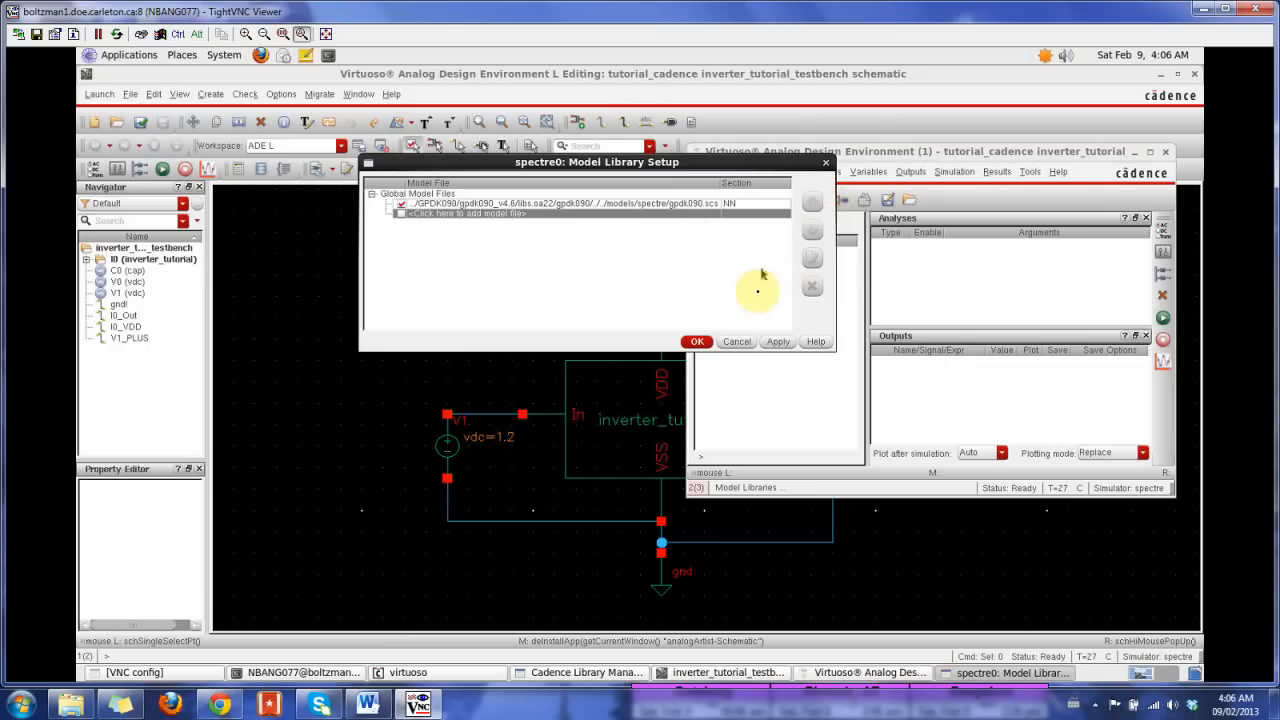
left_click(737, 341)
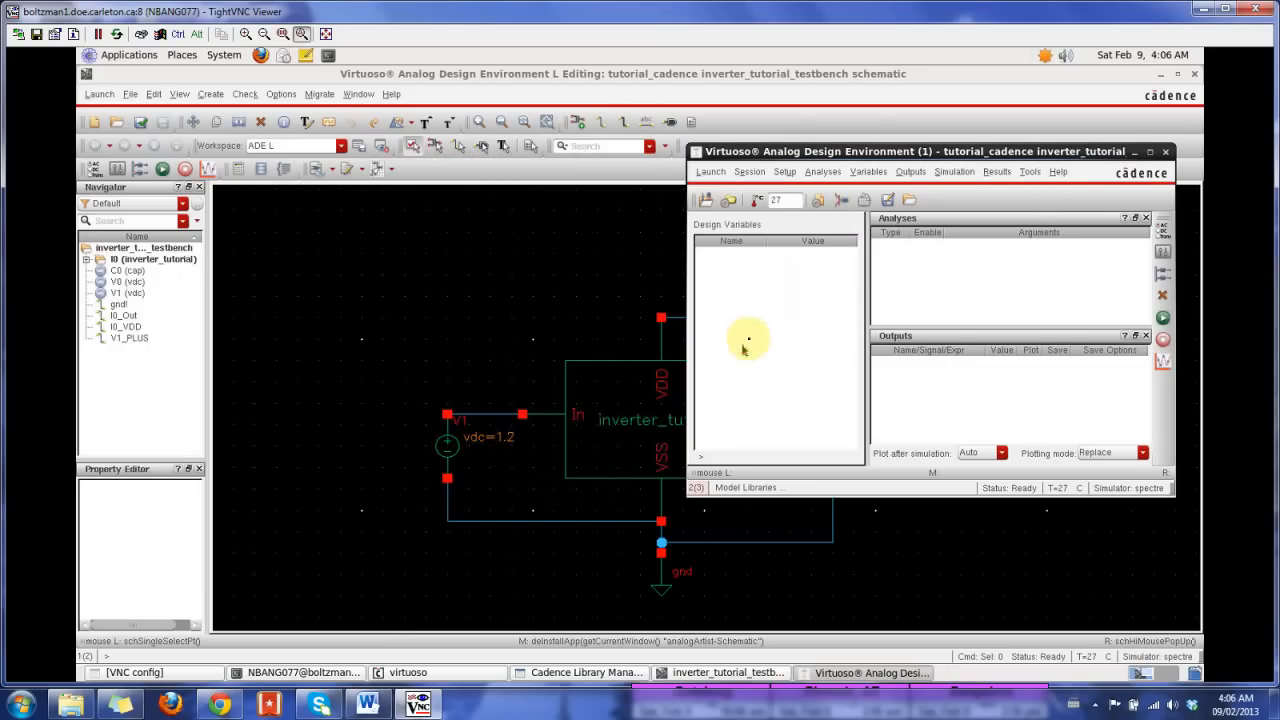
left_click(783, 178)
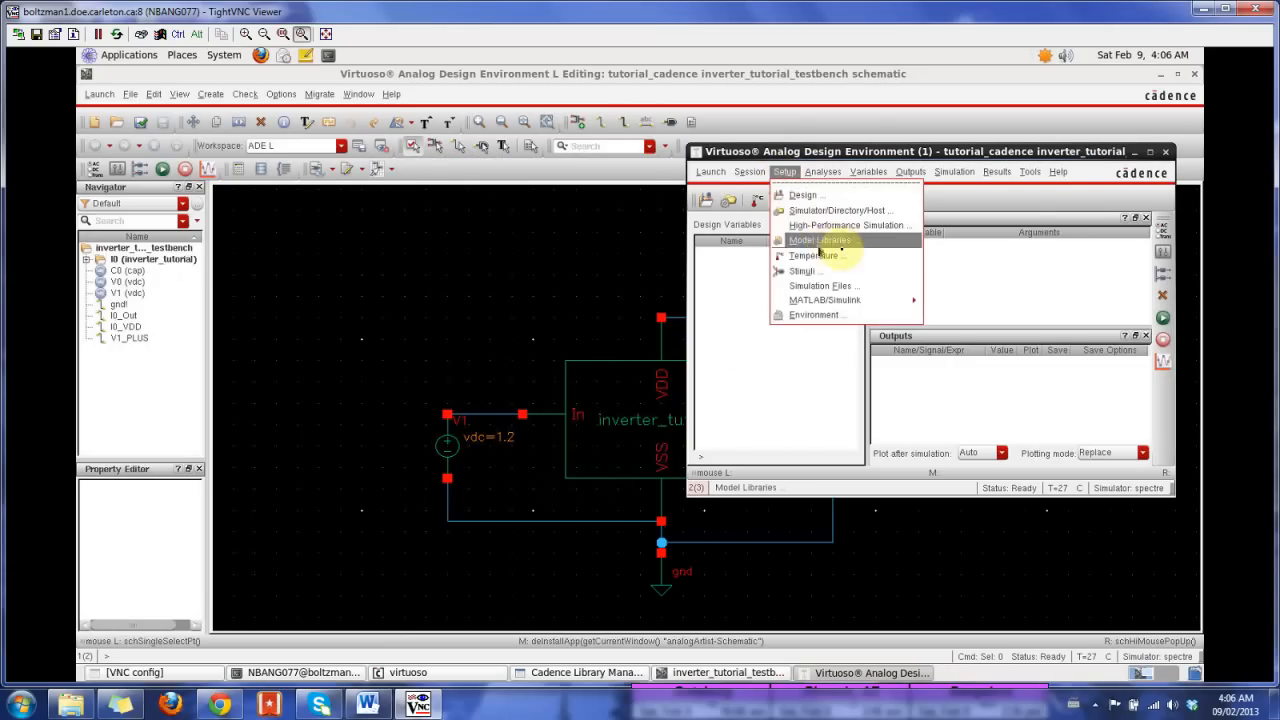
left_click(848, 241)
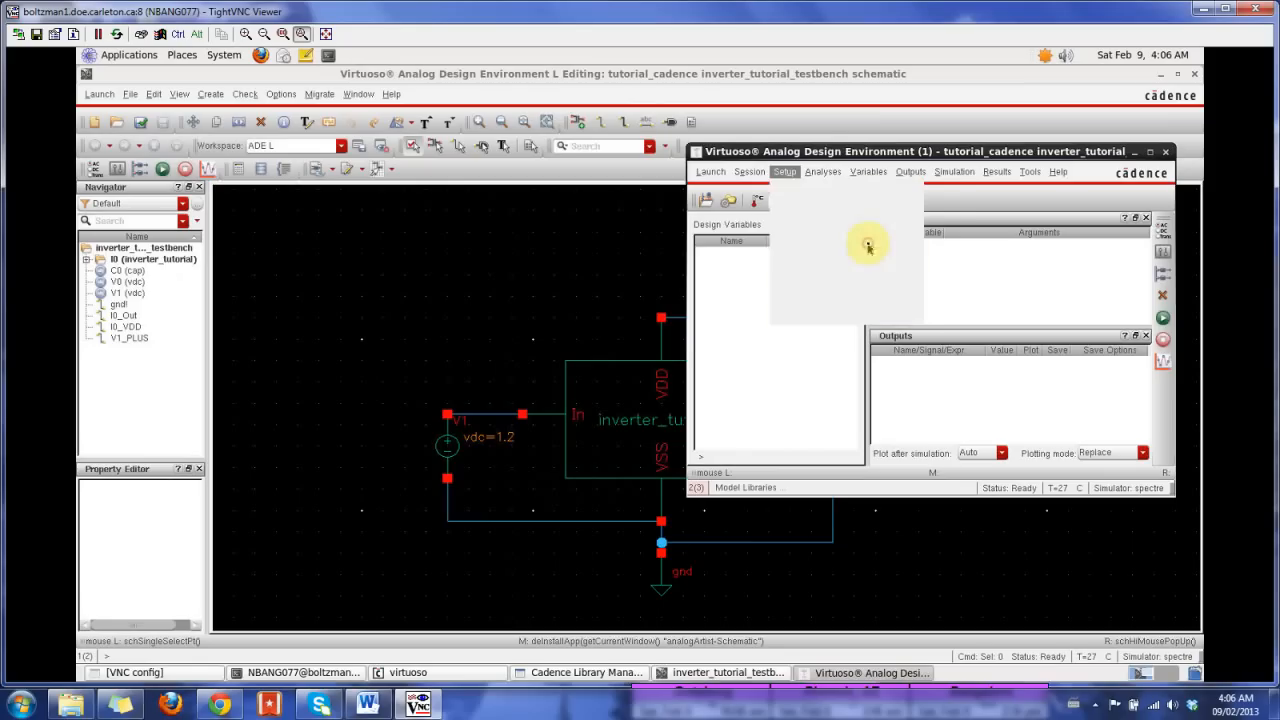
left_click_drag(622, 163, 498, 179)
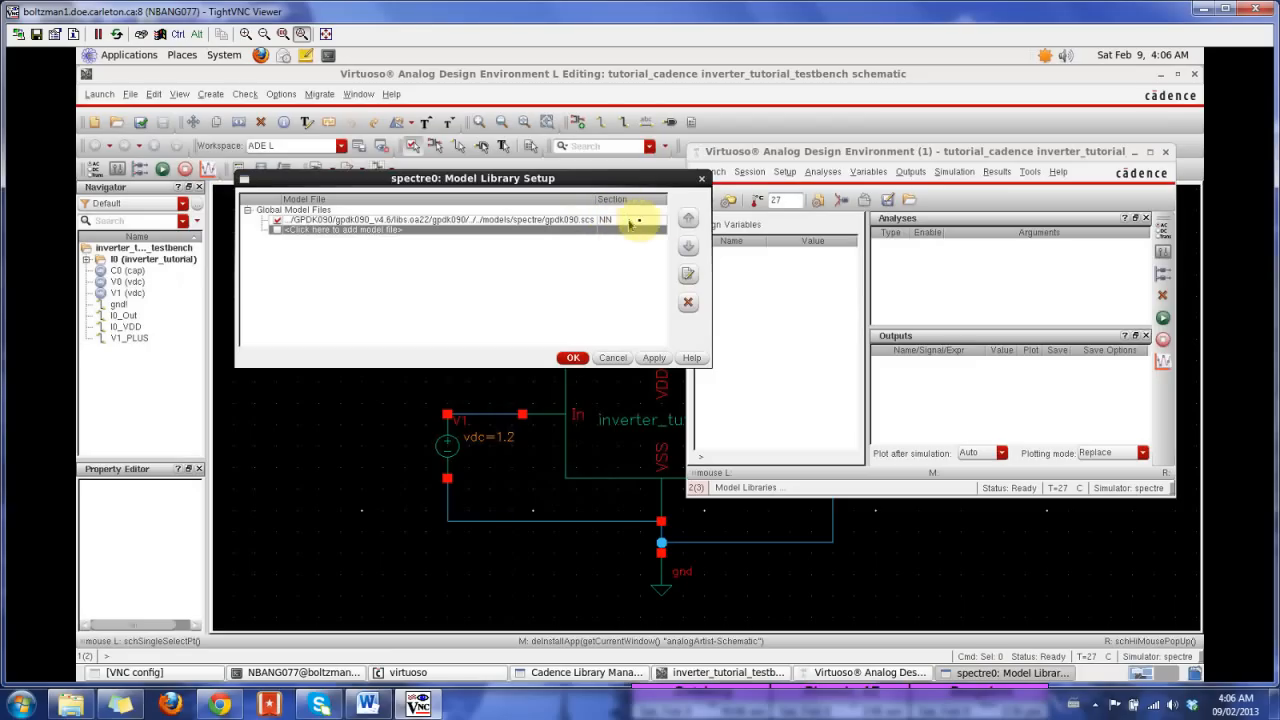
left_click(665, 220)
left_click(662, 221)
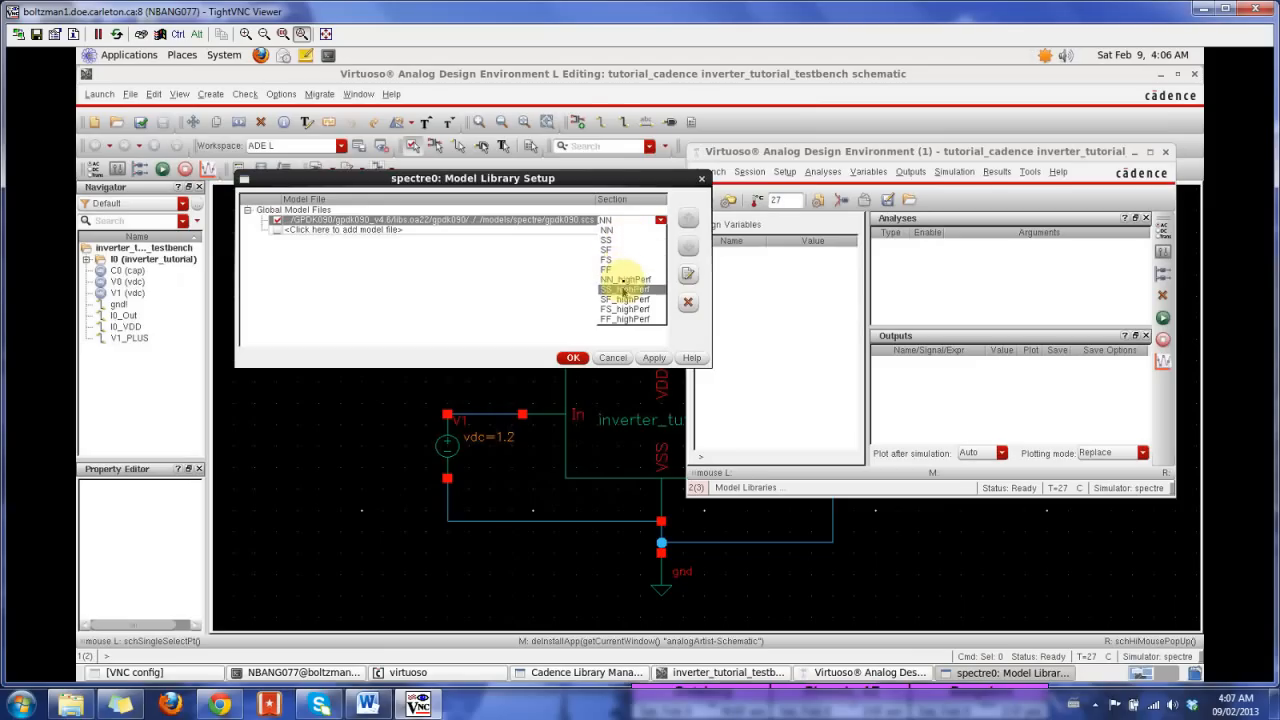
left_click(622, 232)
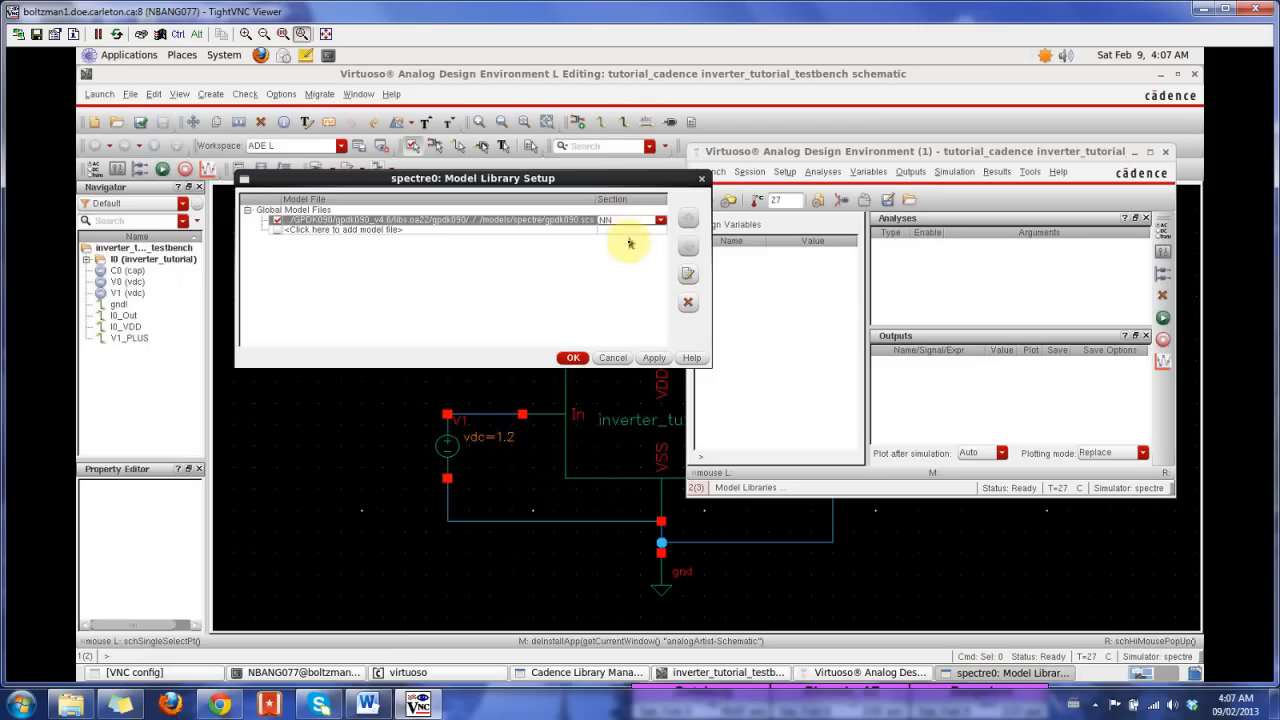
left_click(654, 358)
left_click(573, 358)
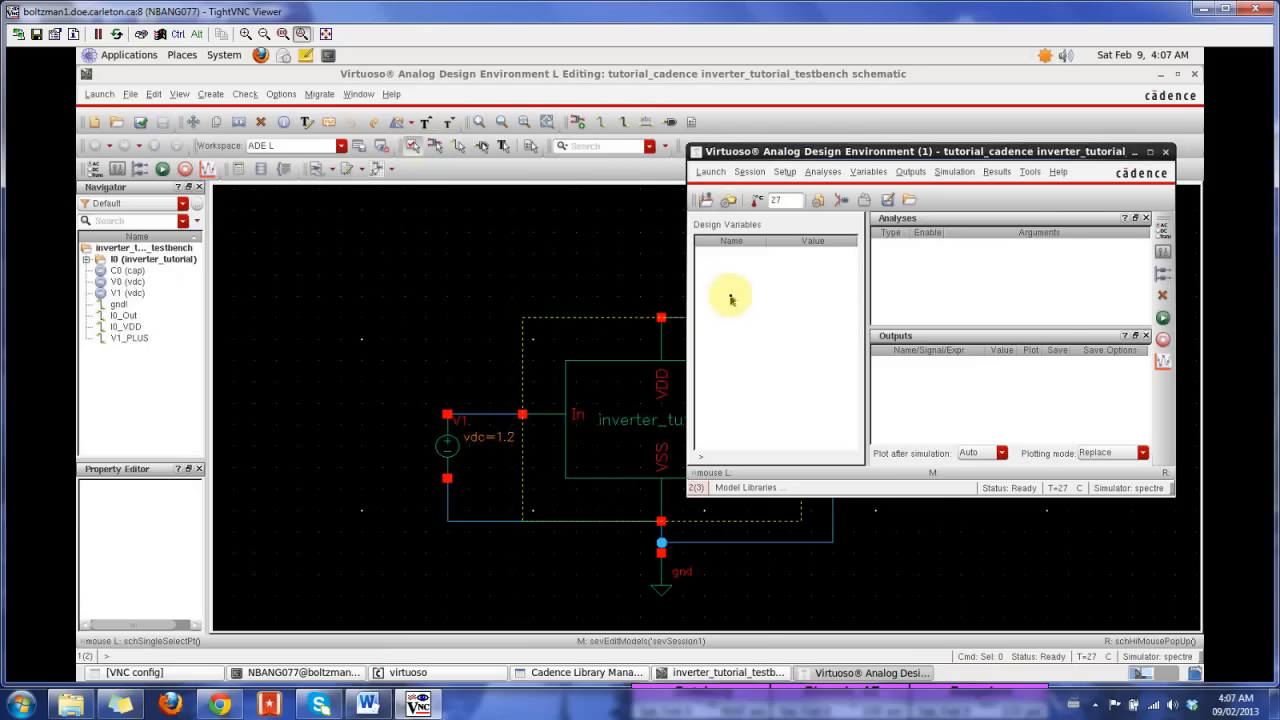
left_click(818, 202)
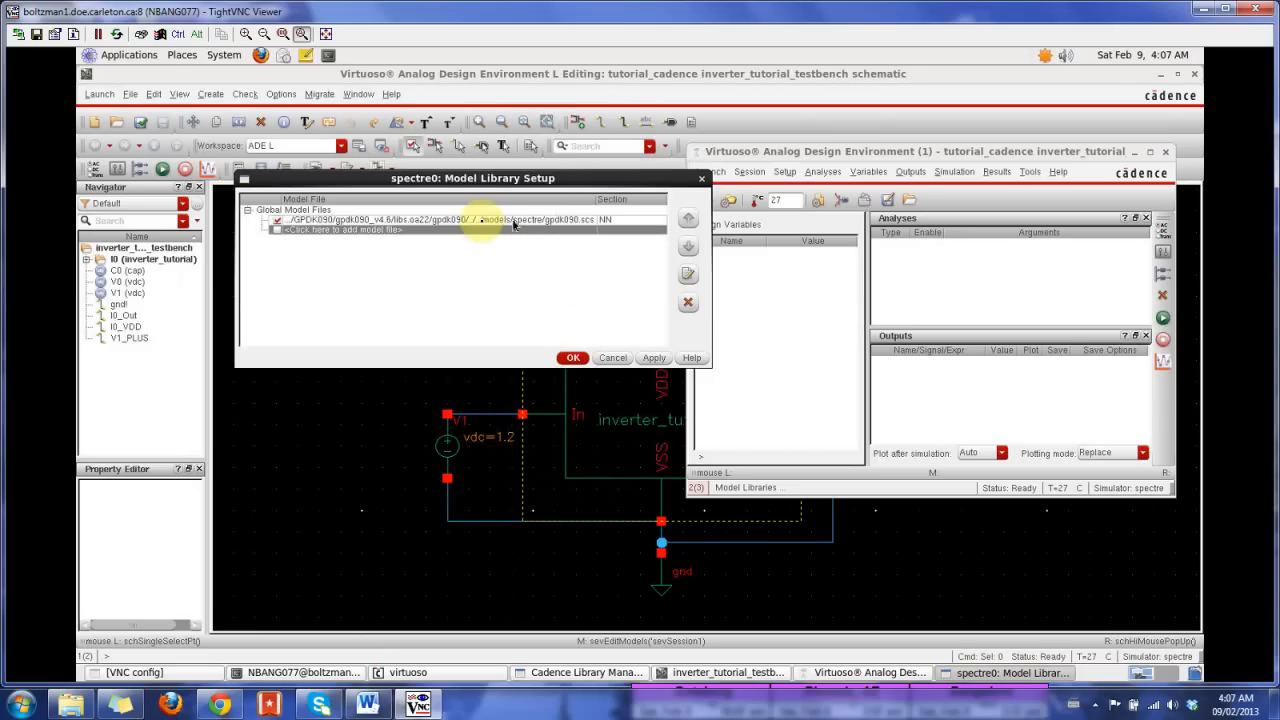
left_click(572, 357)
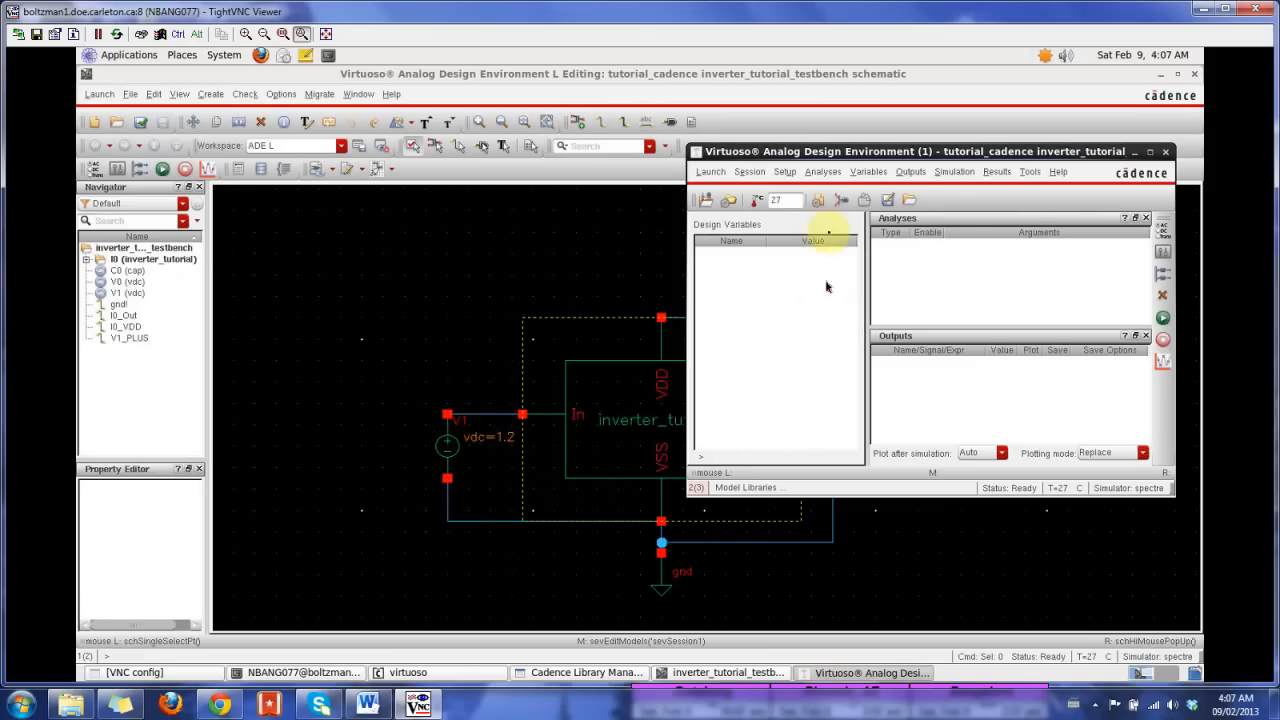
Step: Try to copy the design variables from the testbench cellview into the simulation setup
left_click(868, 171)
left_click(906, 241)
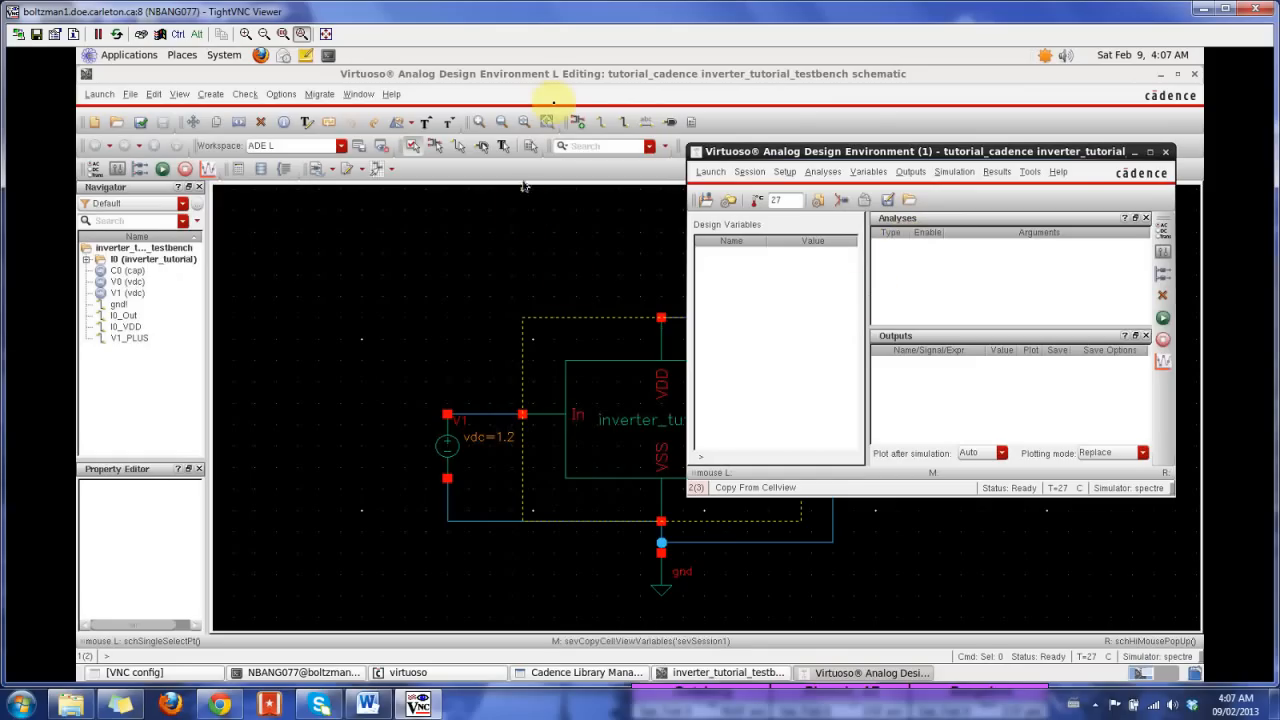
Step: Set the DC voltage of the vdc source at the inverter's input to the variable Vsweep, and check and save the schematic
left_click(555, 82)
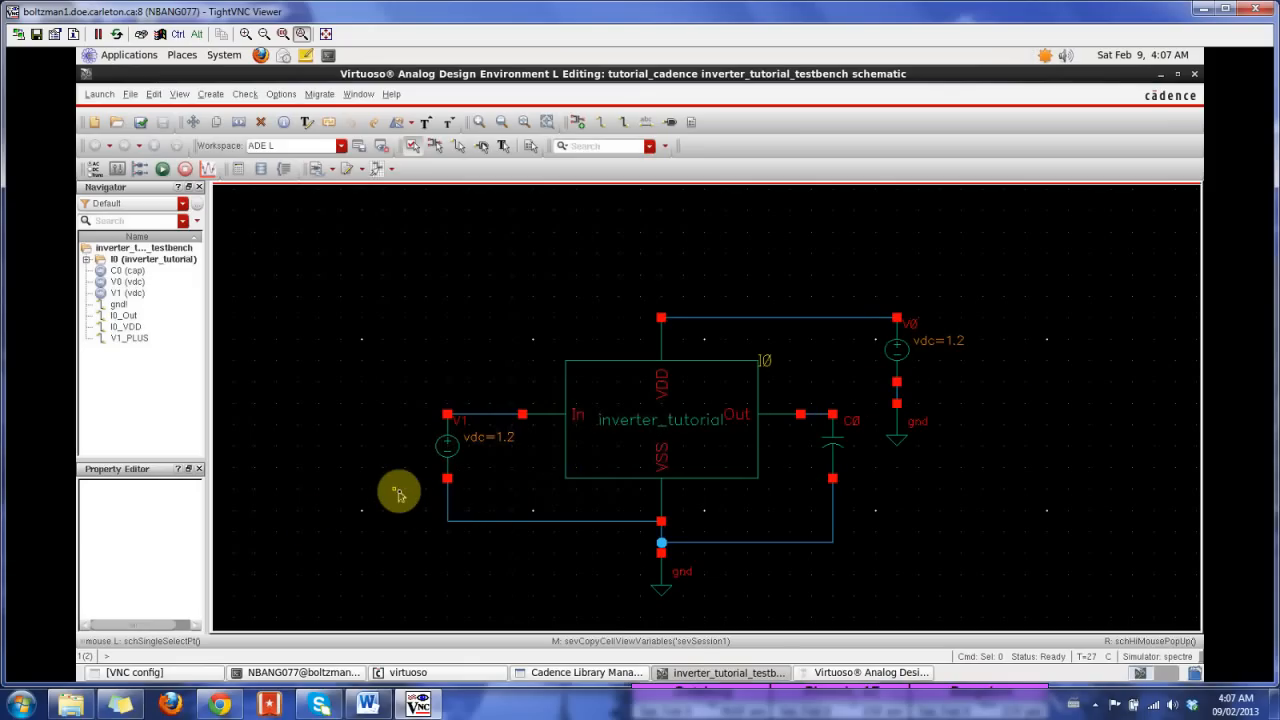
left_click(447, 453)
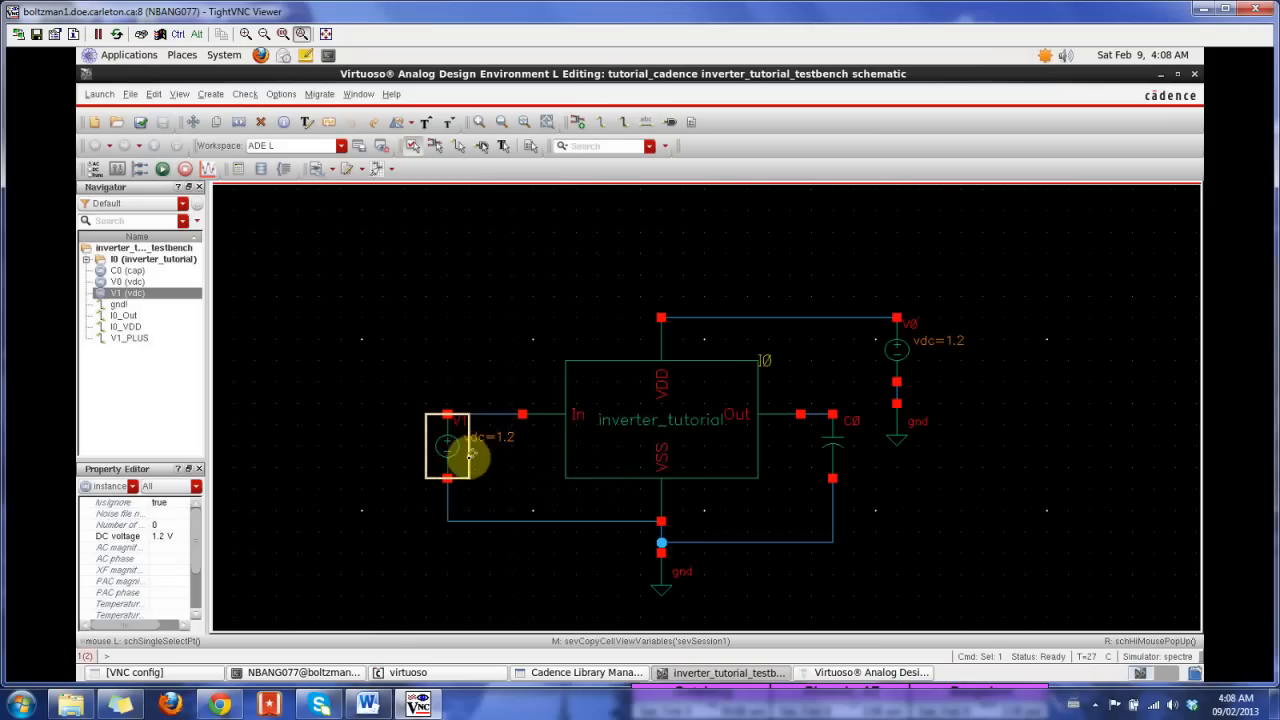
left_click(166, 536)
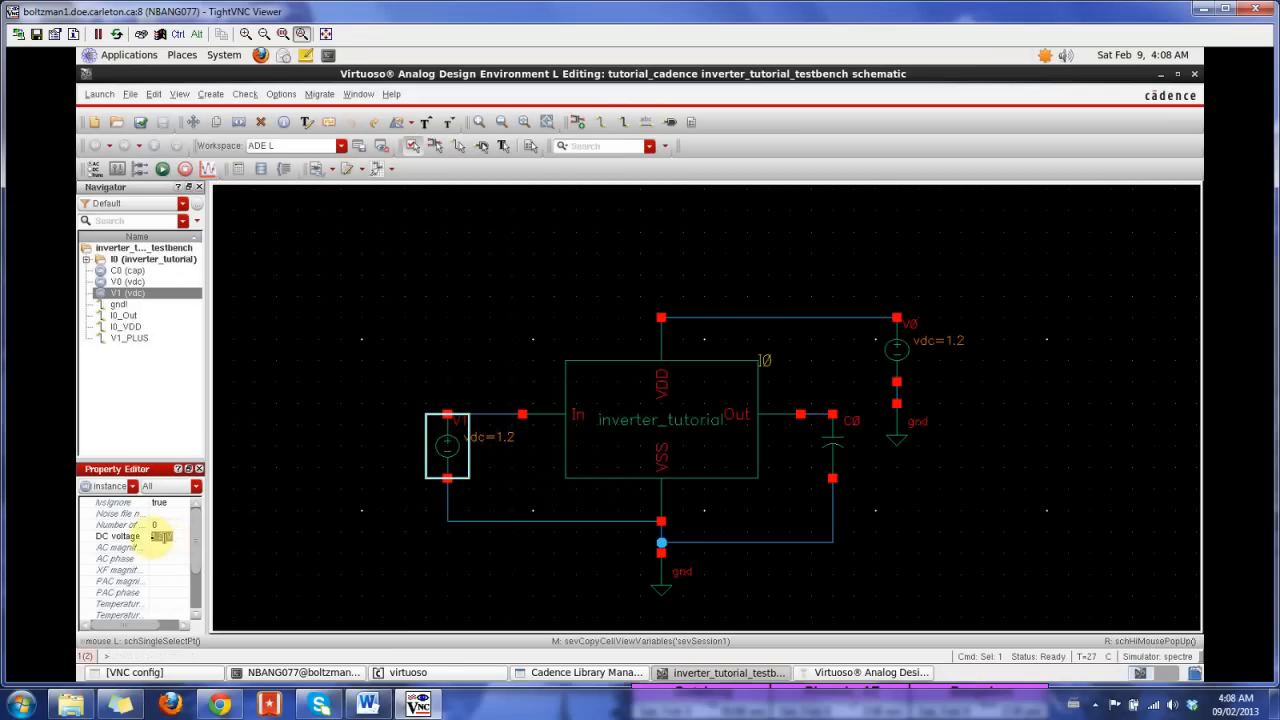
left_click(257, 528)
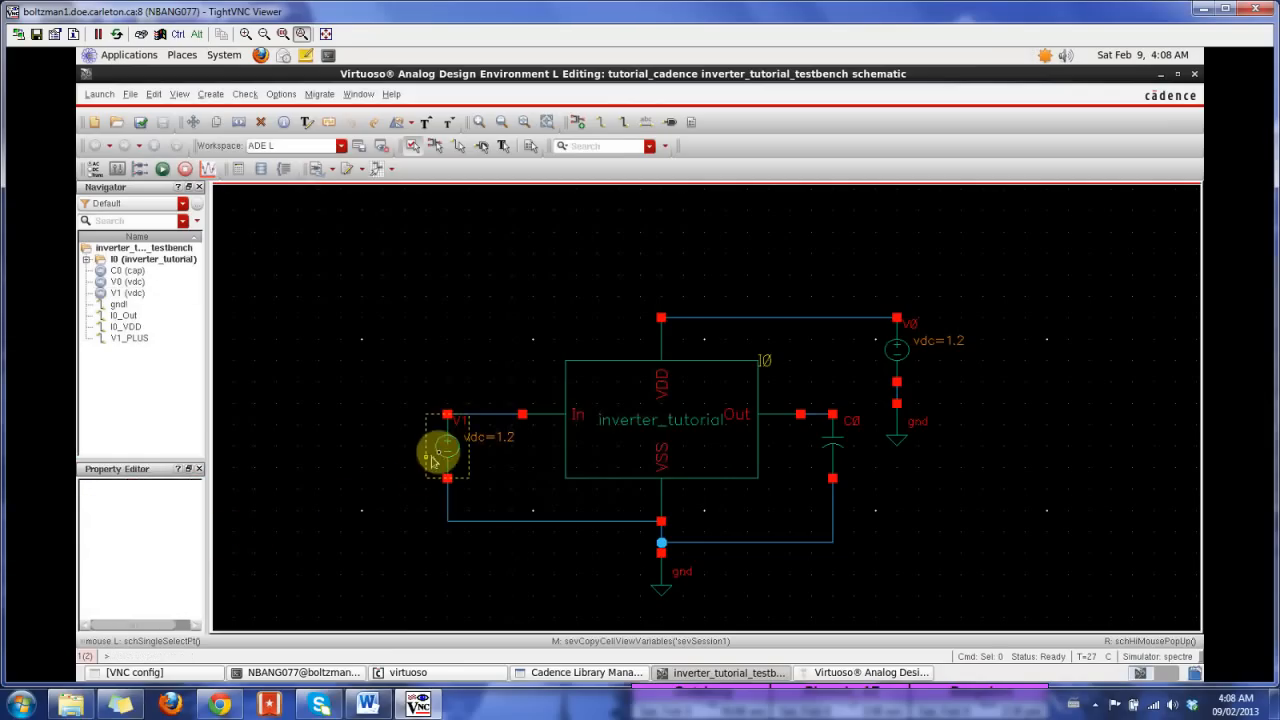
left_click(439, 462)
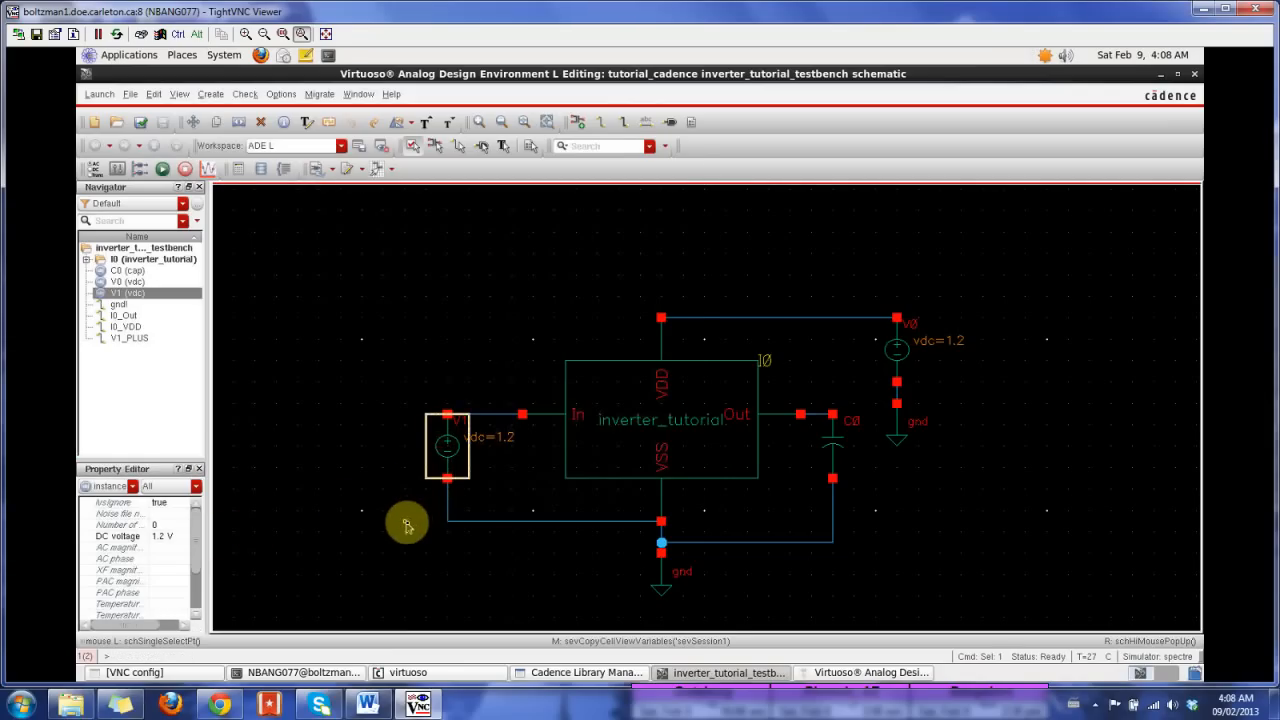
key("q")
left_click_drag(562, 163, 840, 66)
triple_click(828, 397)
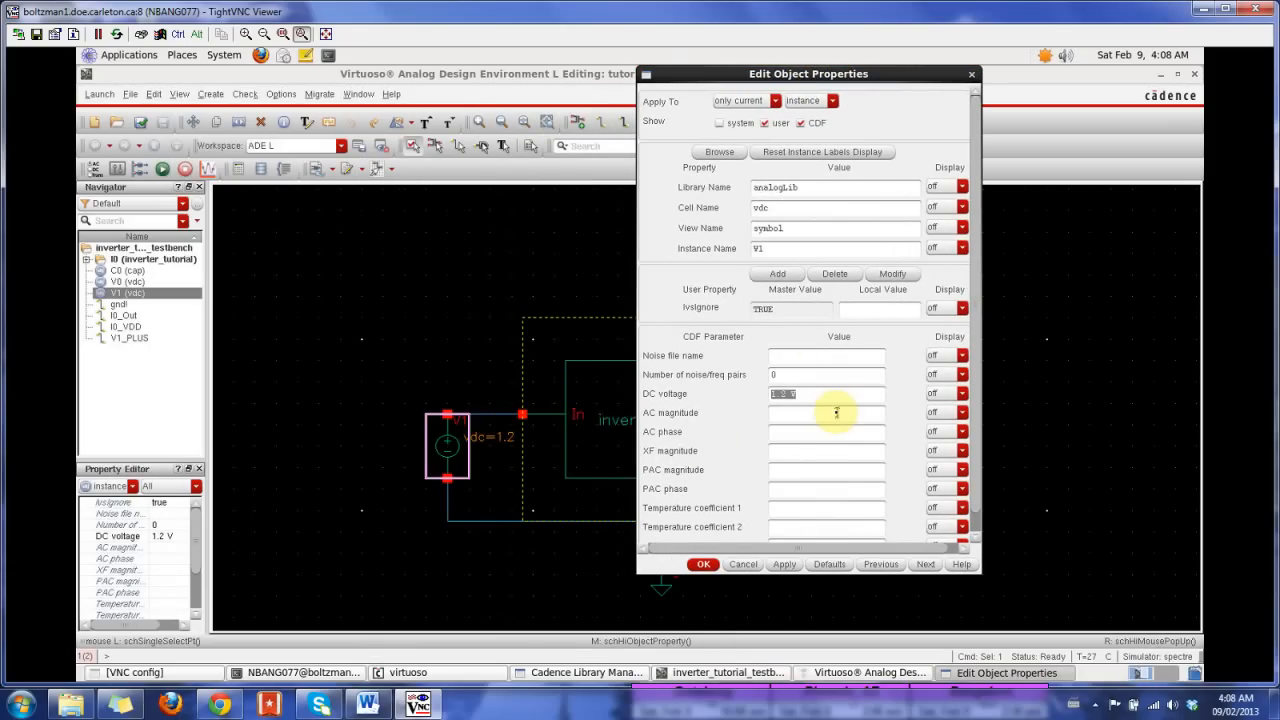
type("Vsweep")
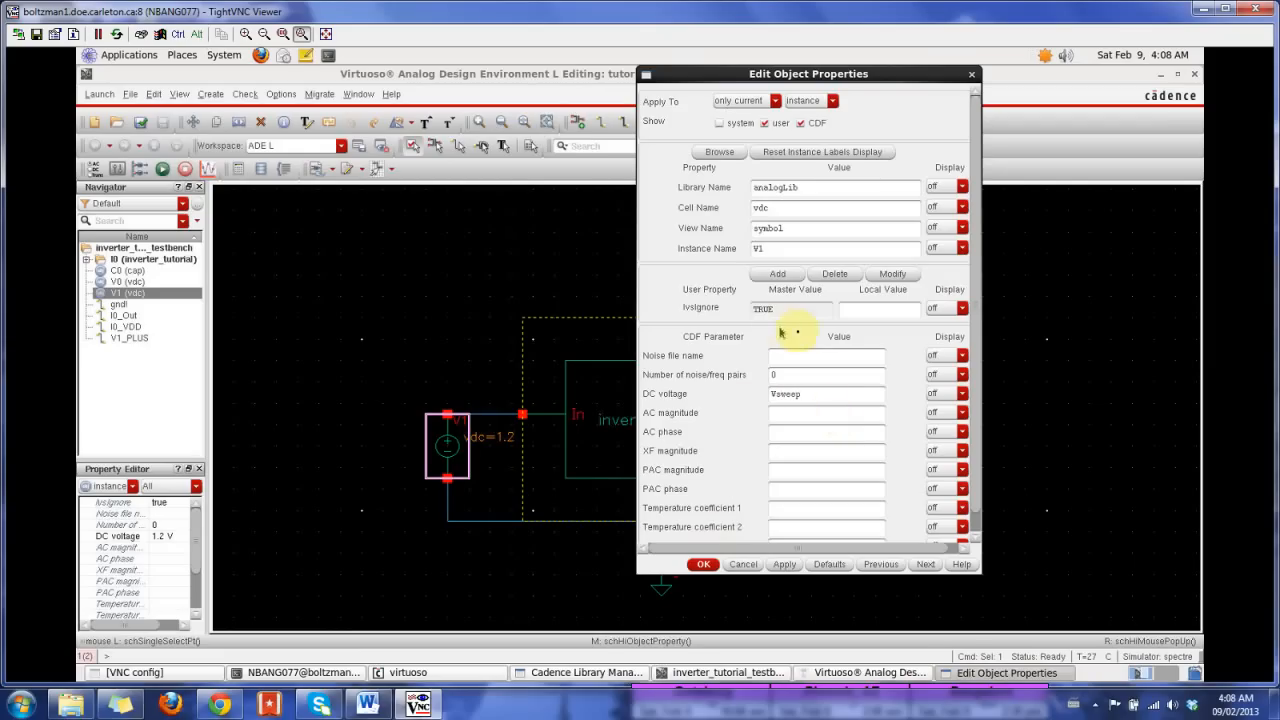
left_click(705, 566)
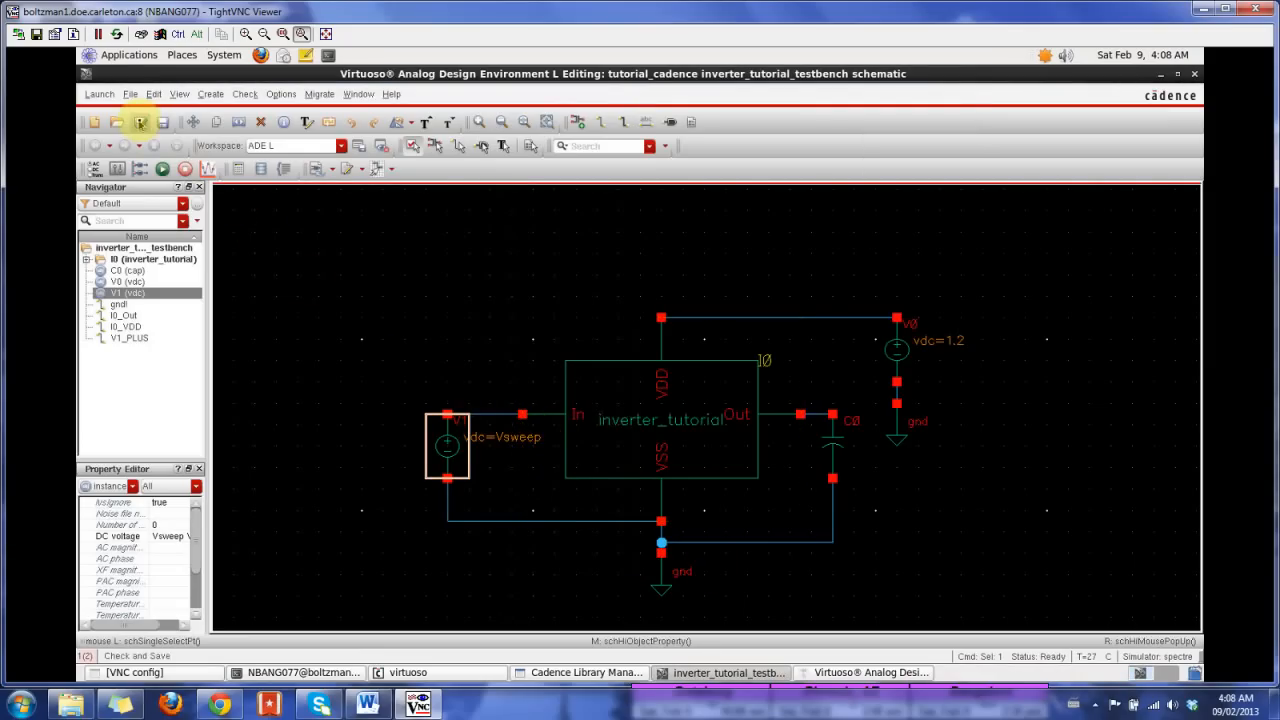
left_click(140, 122)
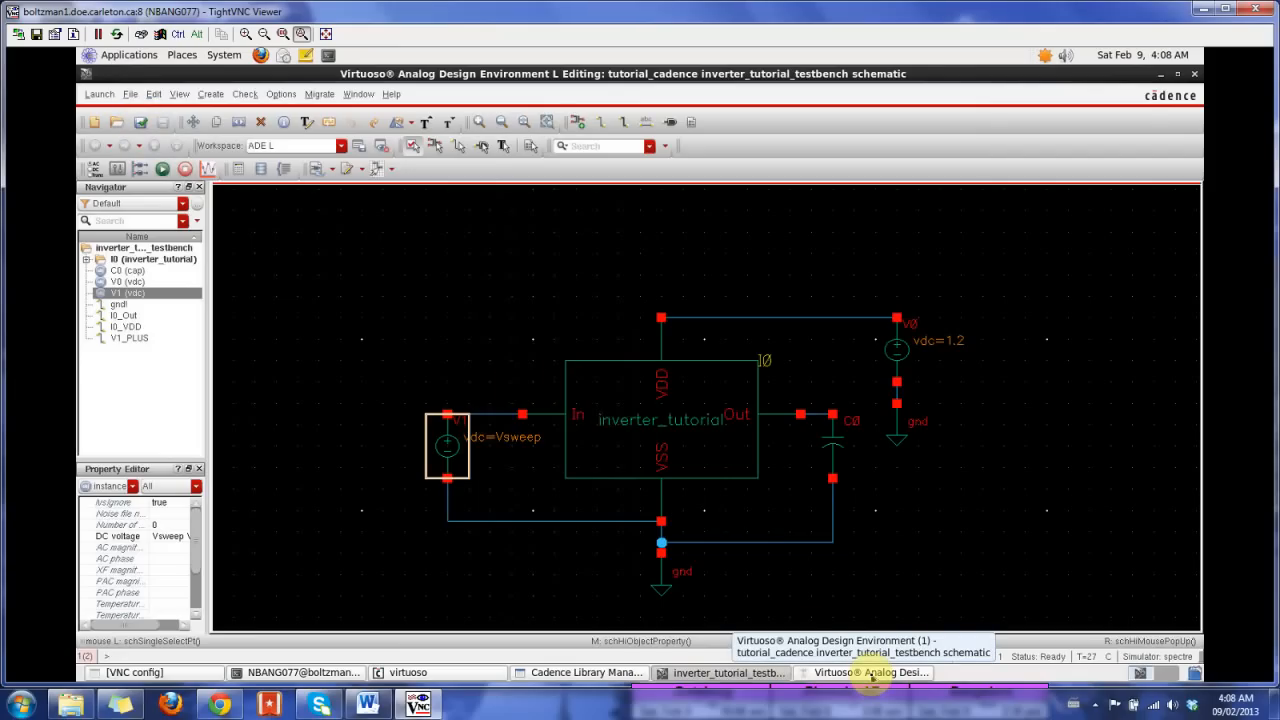
Step: Return to the ADE L window, copy the design variables from the cellview and set Vsweep to 0.5
left_click(871, 673)
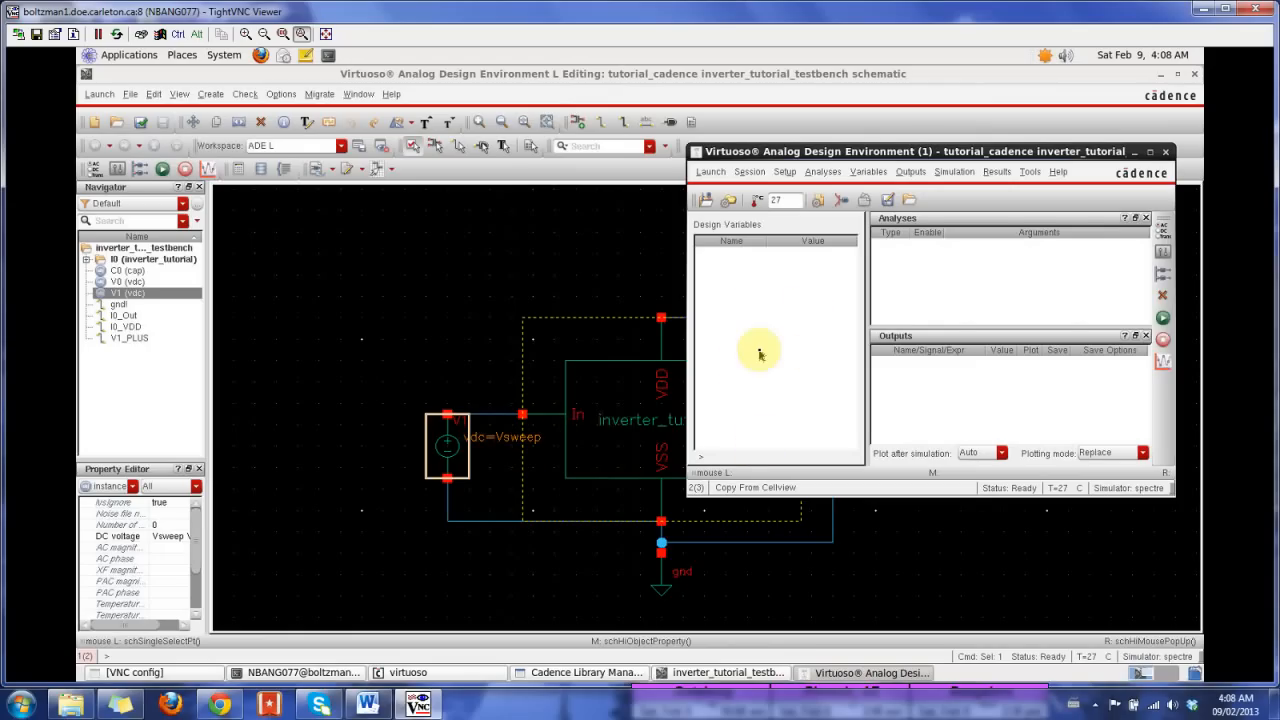
left_click(868, 171)
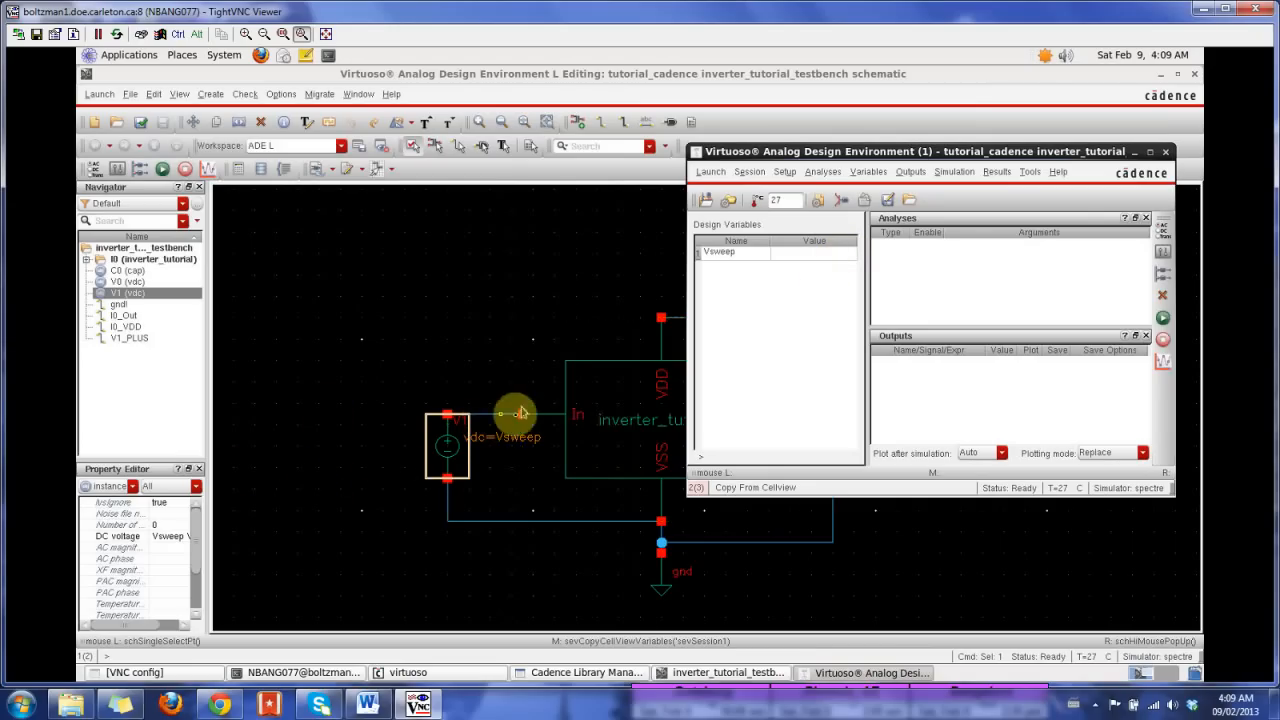
double_click(822, 256)
left_click(507, 230)
type("0.5")
left_click(474, 331)
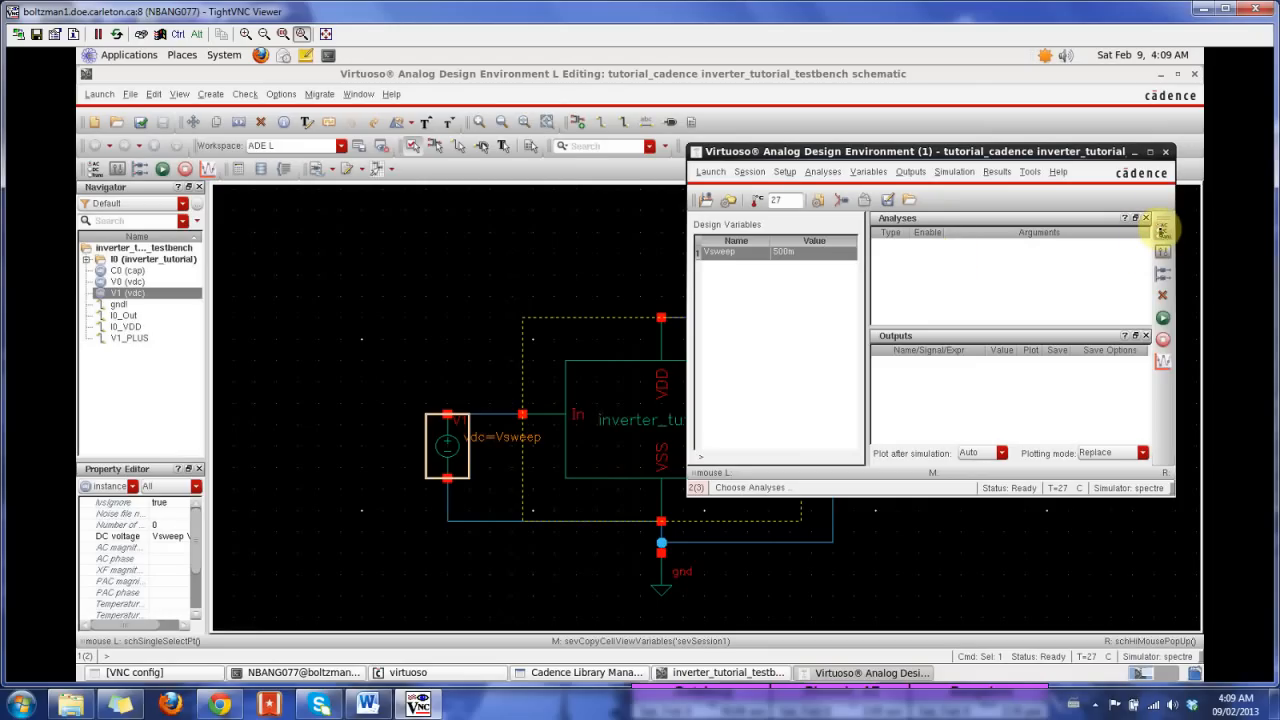
Step: Choose a dc analysis for the testbench and enable saving of the DC operating point
left_click(1160, 230)
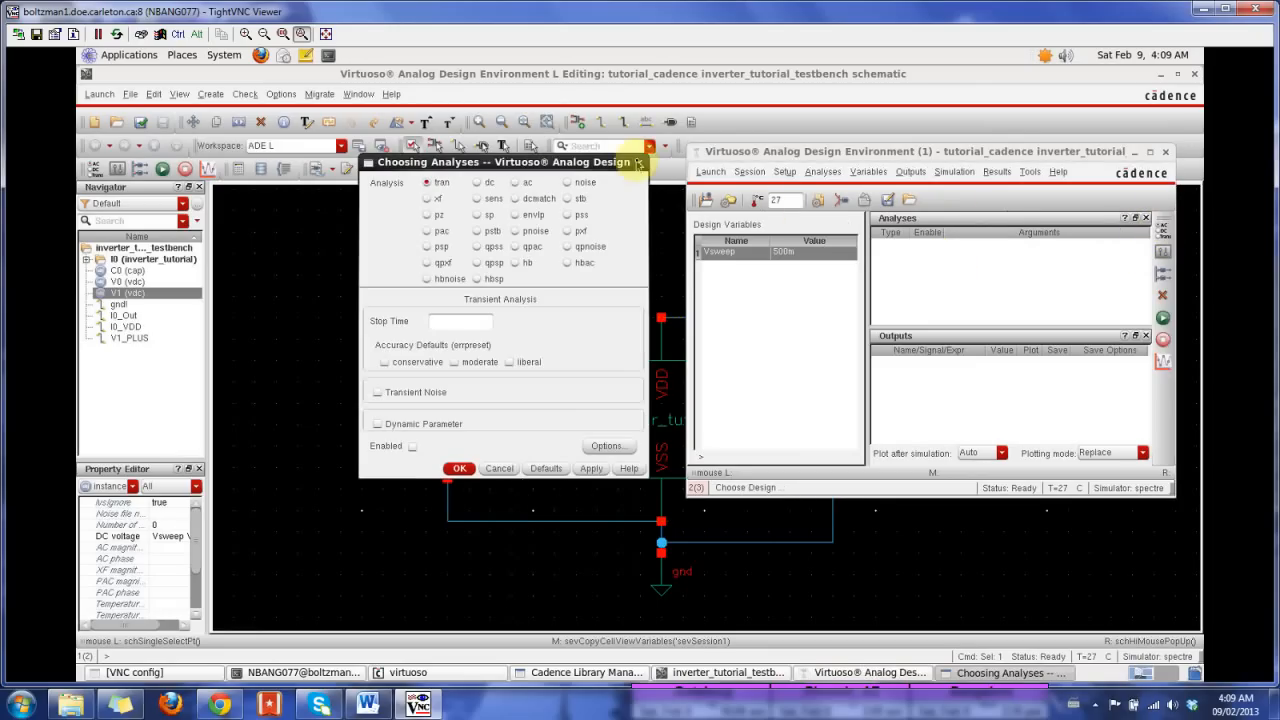
left_click(641, 163)
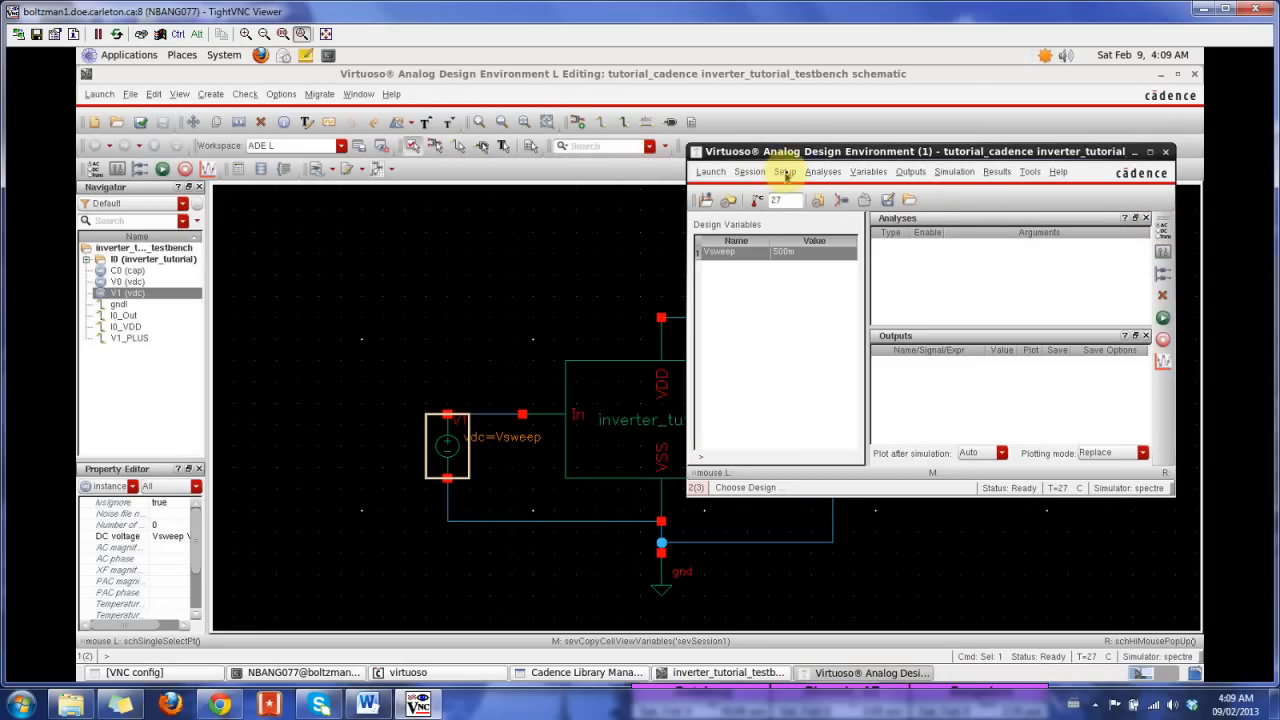
left_click(822, 171)
left_click(830, 195)
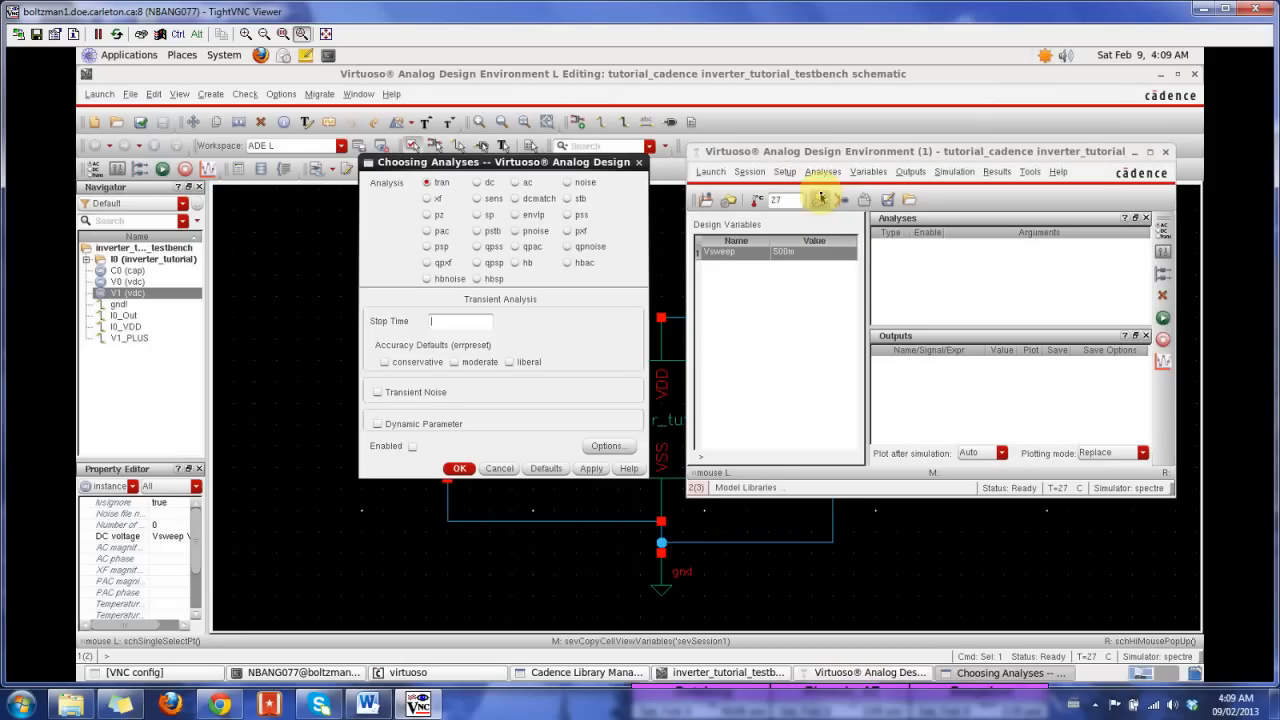
left_click_drag(505, 162, 647, 112)
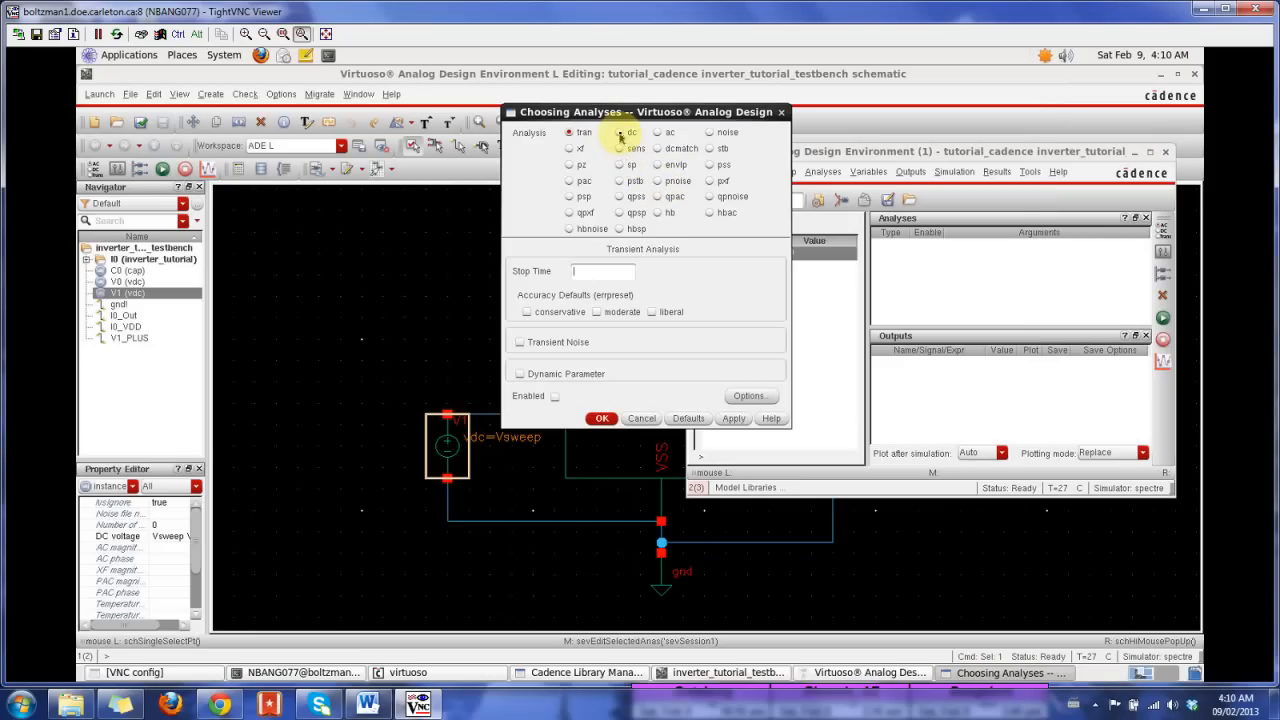
left_click(620, 133)
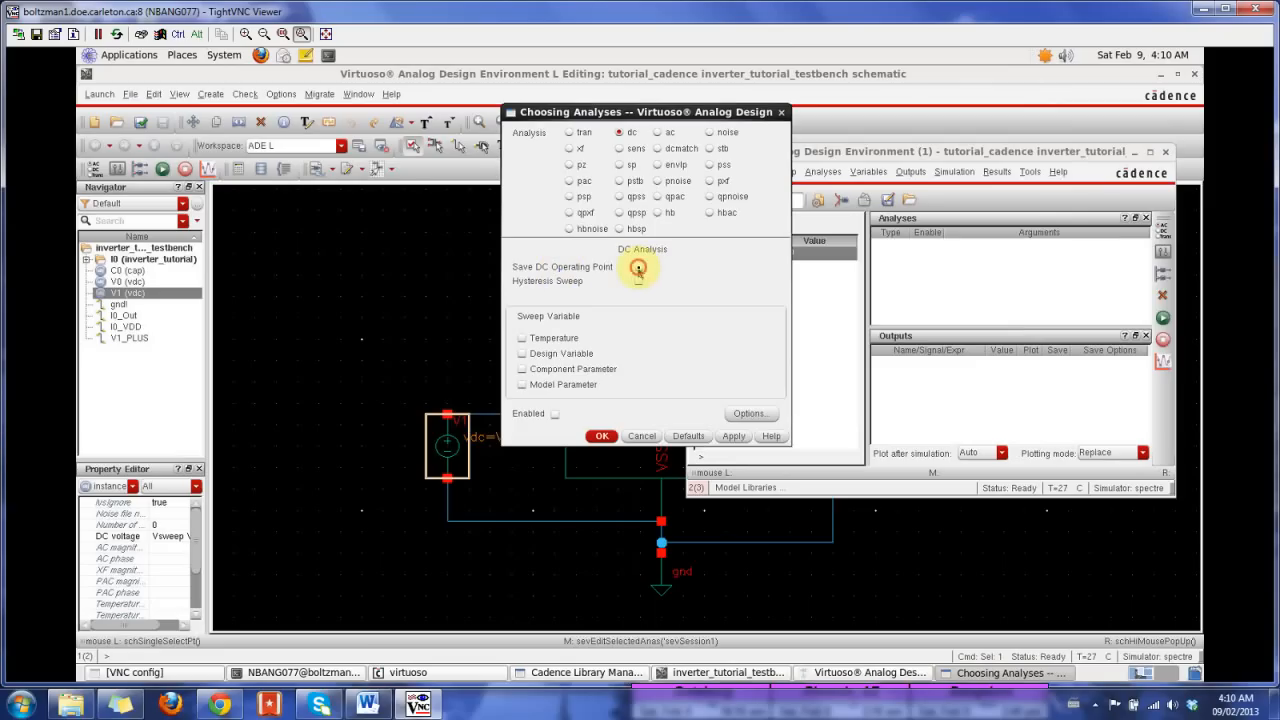
left_click(639, 267)
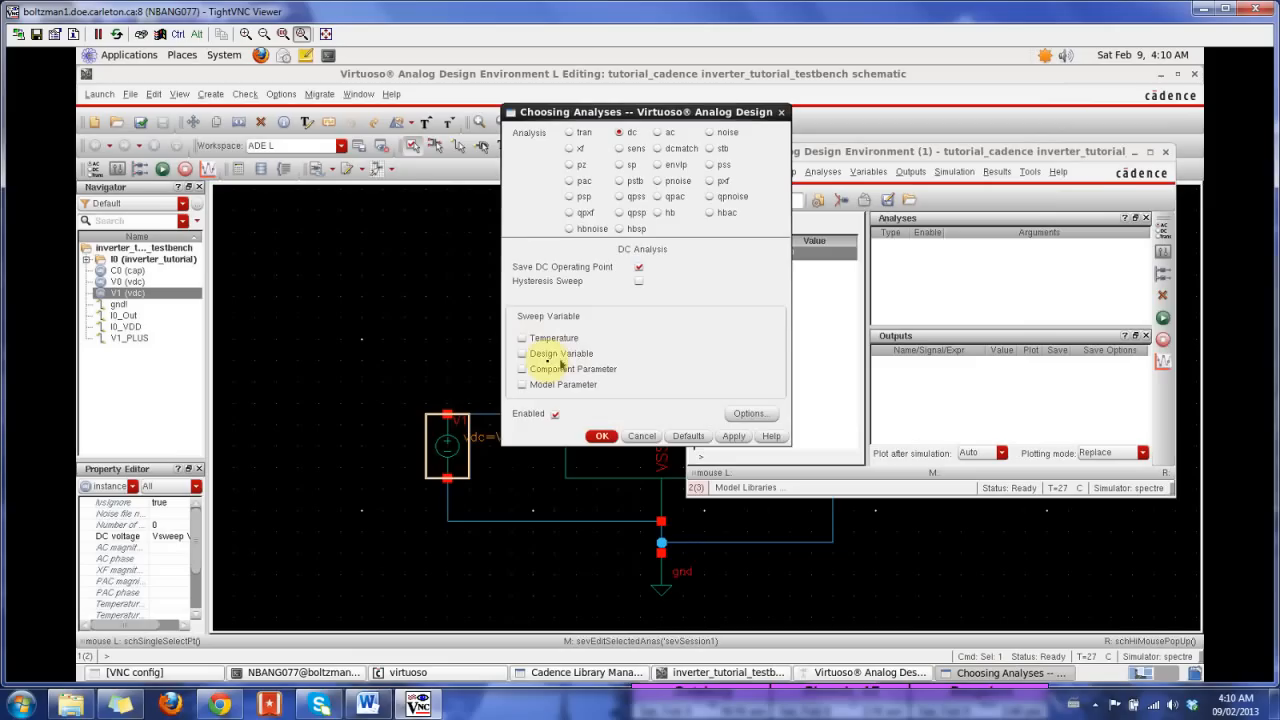
Step: Make the dc analysis sweep a design variable and select Vsweep as that variable
left_click(522, 354)
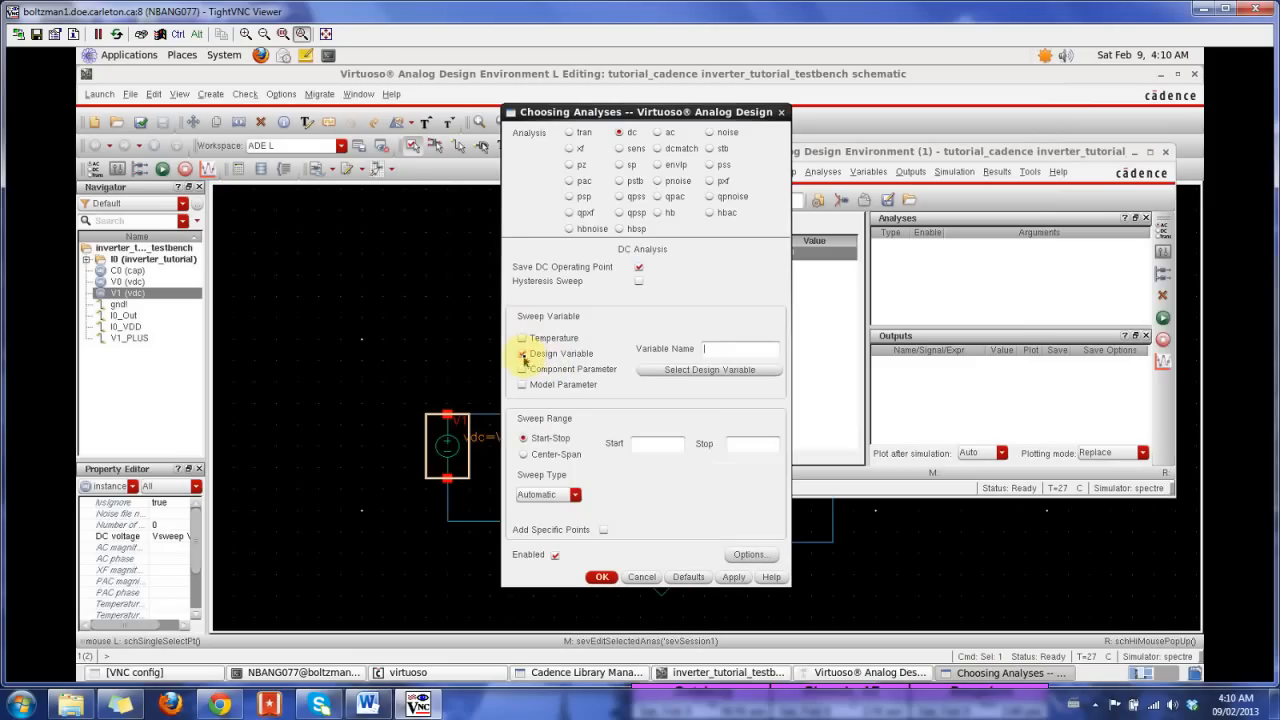
left_click(720, 348)
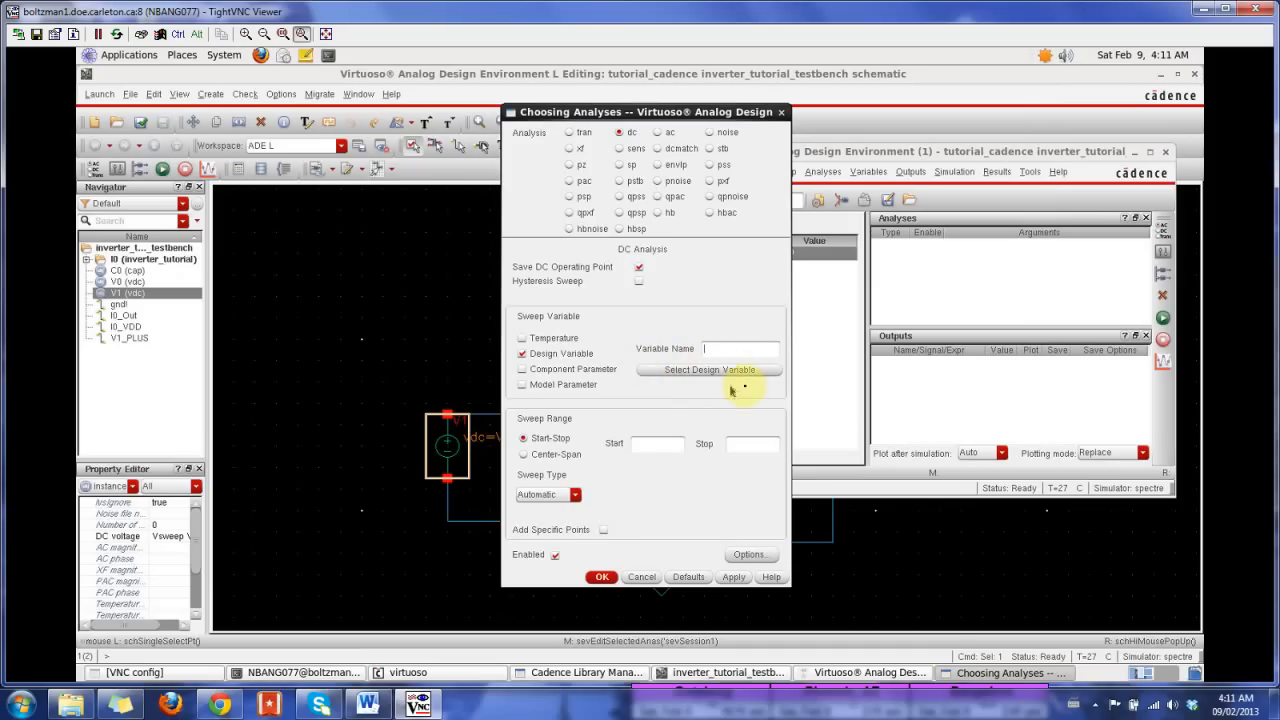
left_click(704, 370)
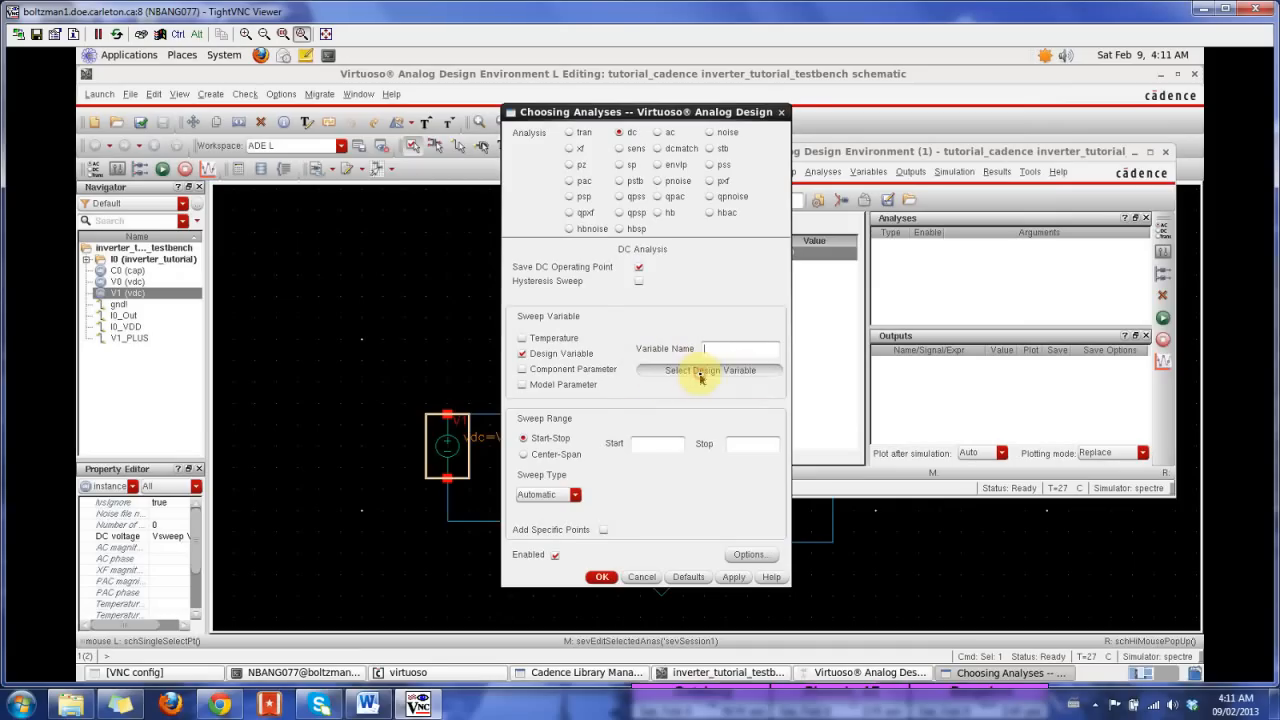
left_click(385, 323)
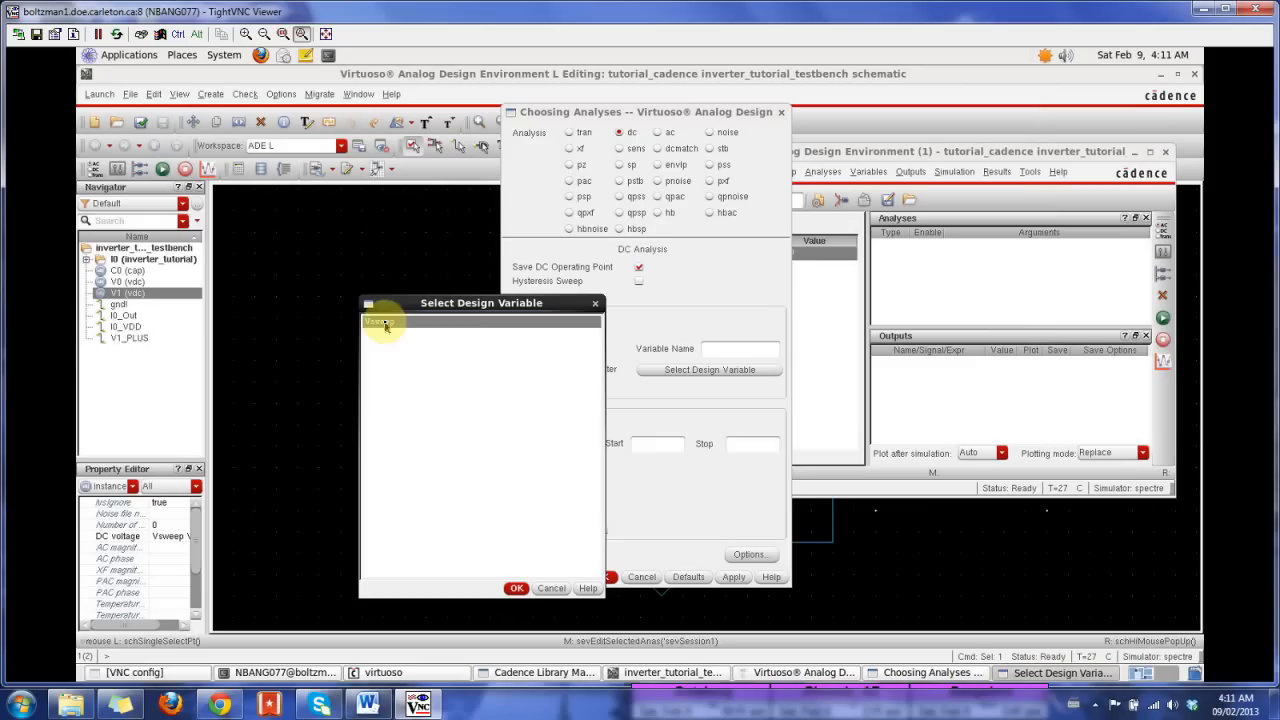
left_click_drag(466, 303, 804, 188)
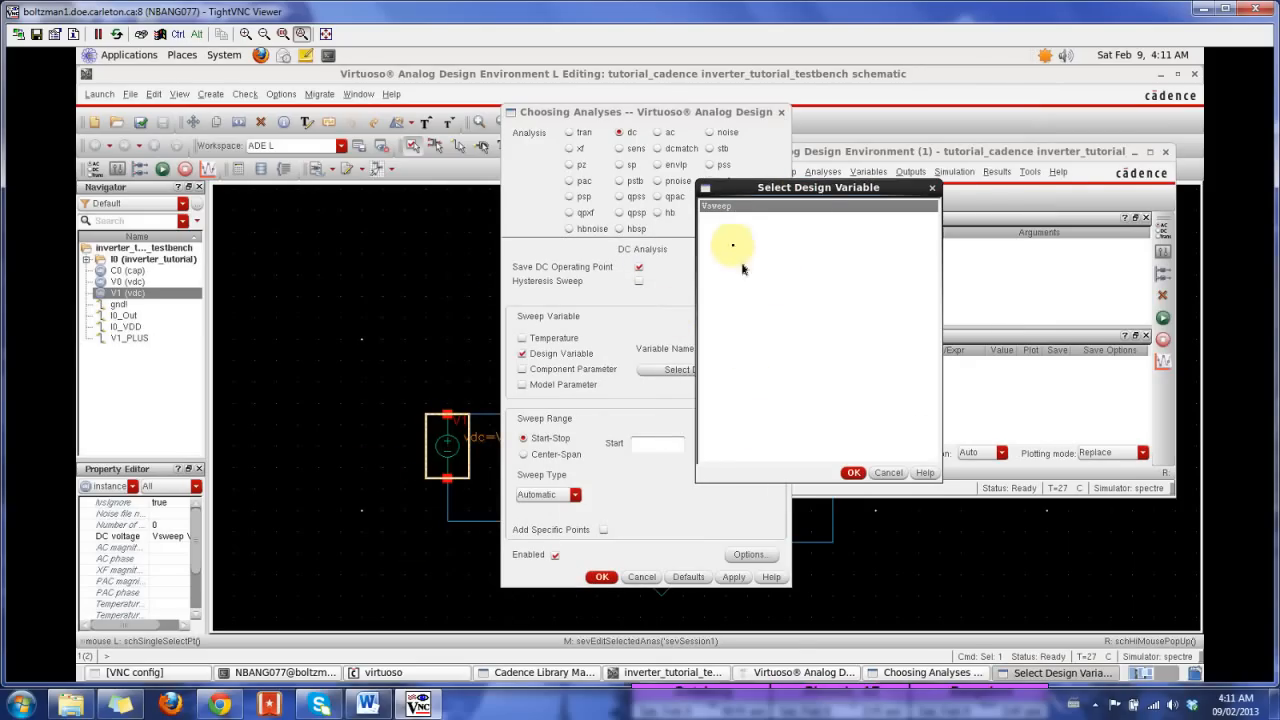
left_click(851, 473)
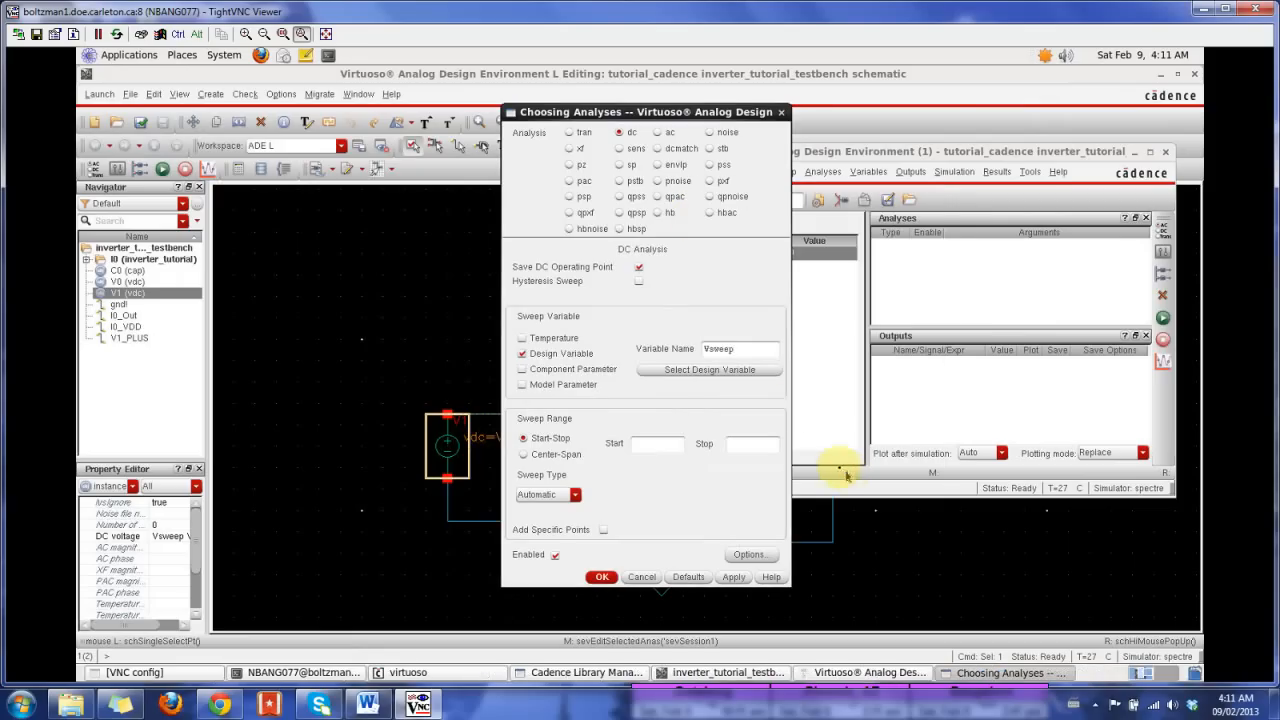
Step: Set the sweep range of the dc analysis to start at 0 and stop at 1.2
left_click(640, 445)
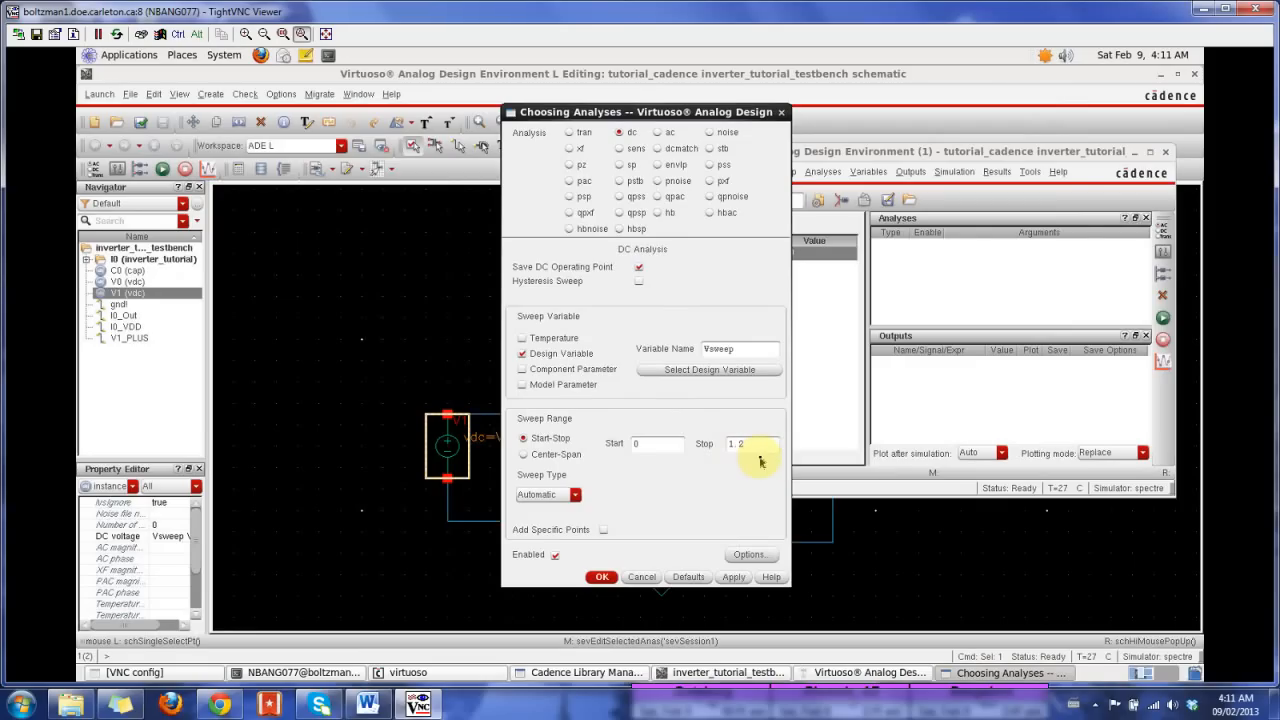
Step: Try the Linear and Logarithmic sweep types with their step options, and return the sweep type to Automatic
left_click(575, 496)
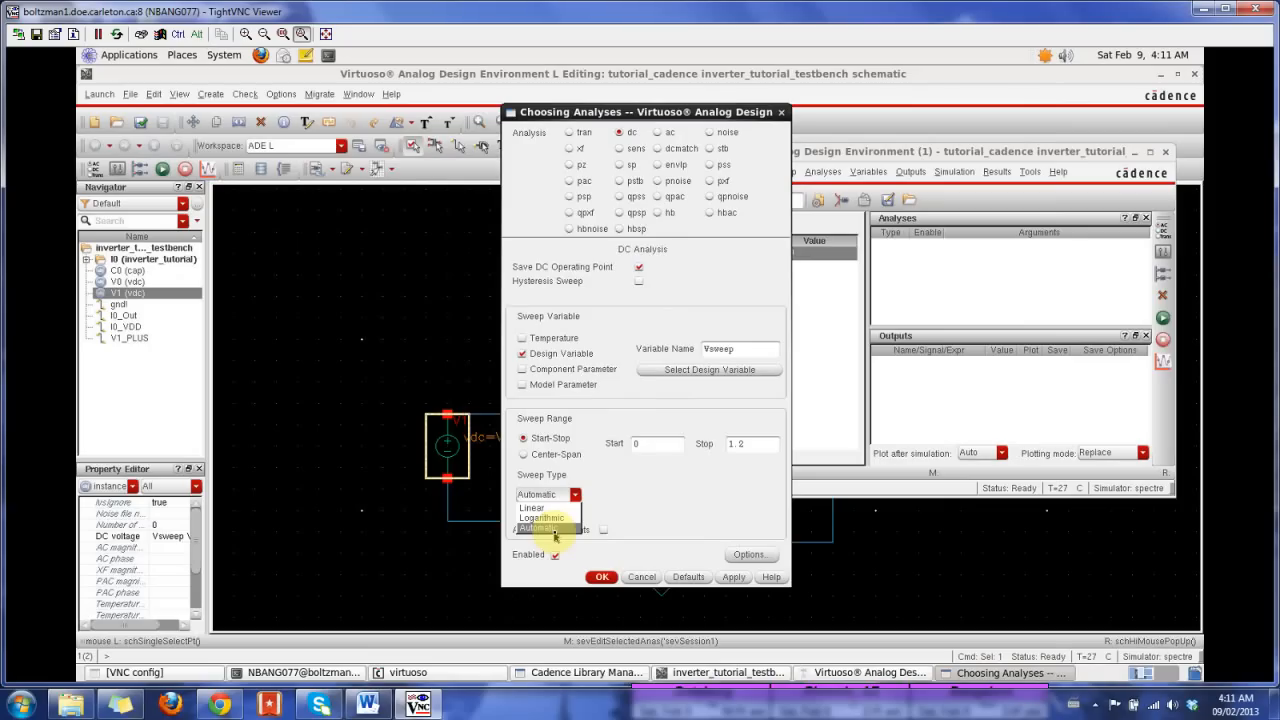
left_click(548, 508)
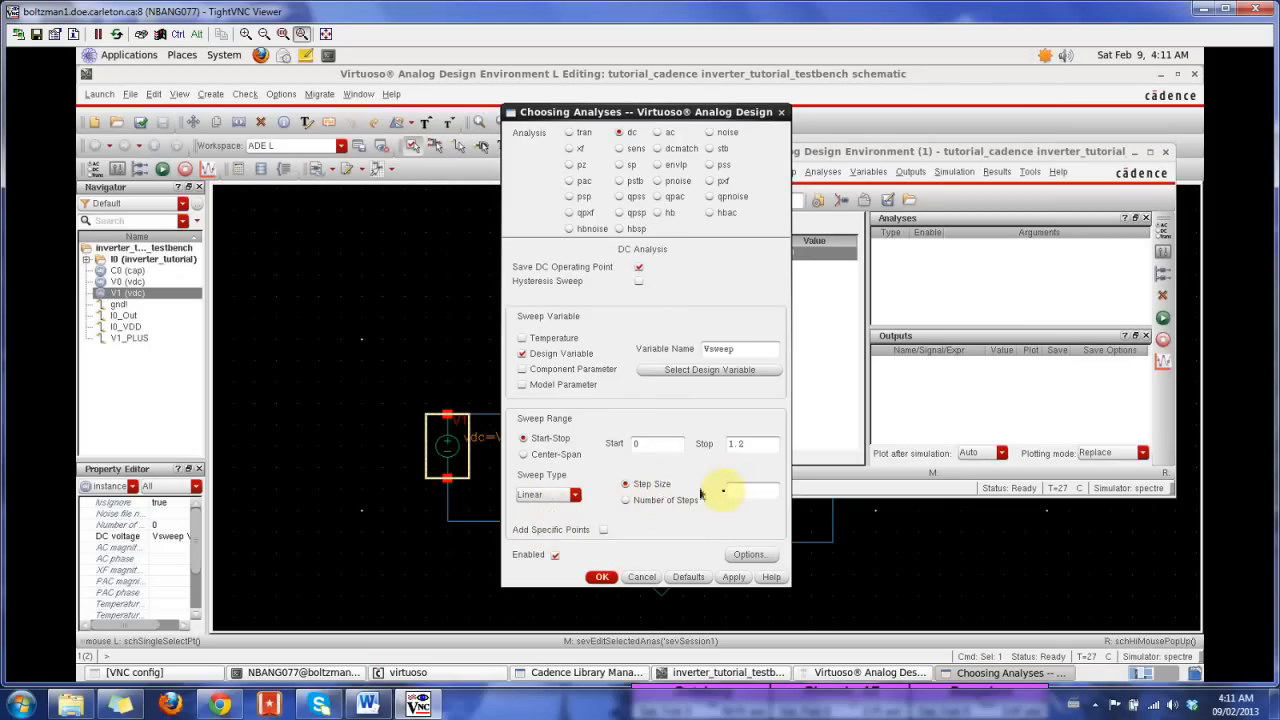
left_click(667, 501)
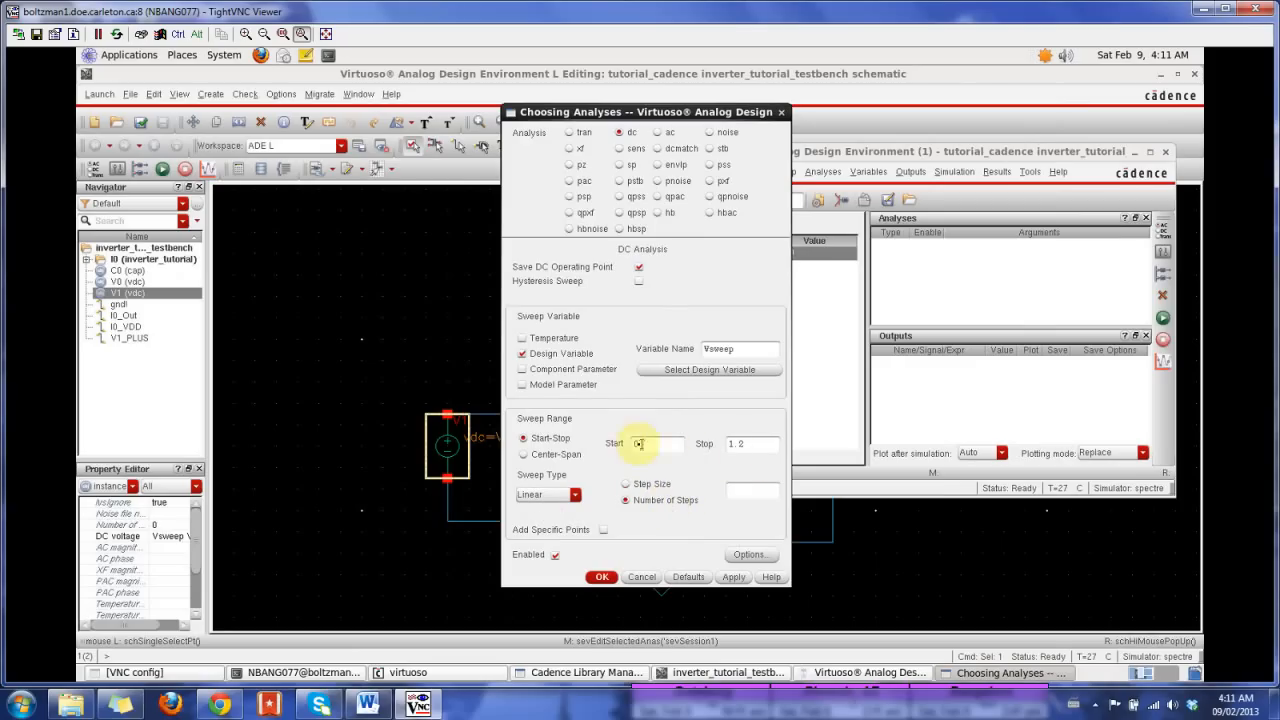
left_click(556, 494)
left_click(542, 517)
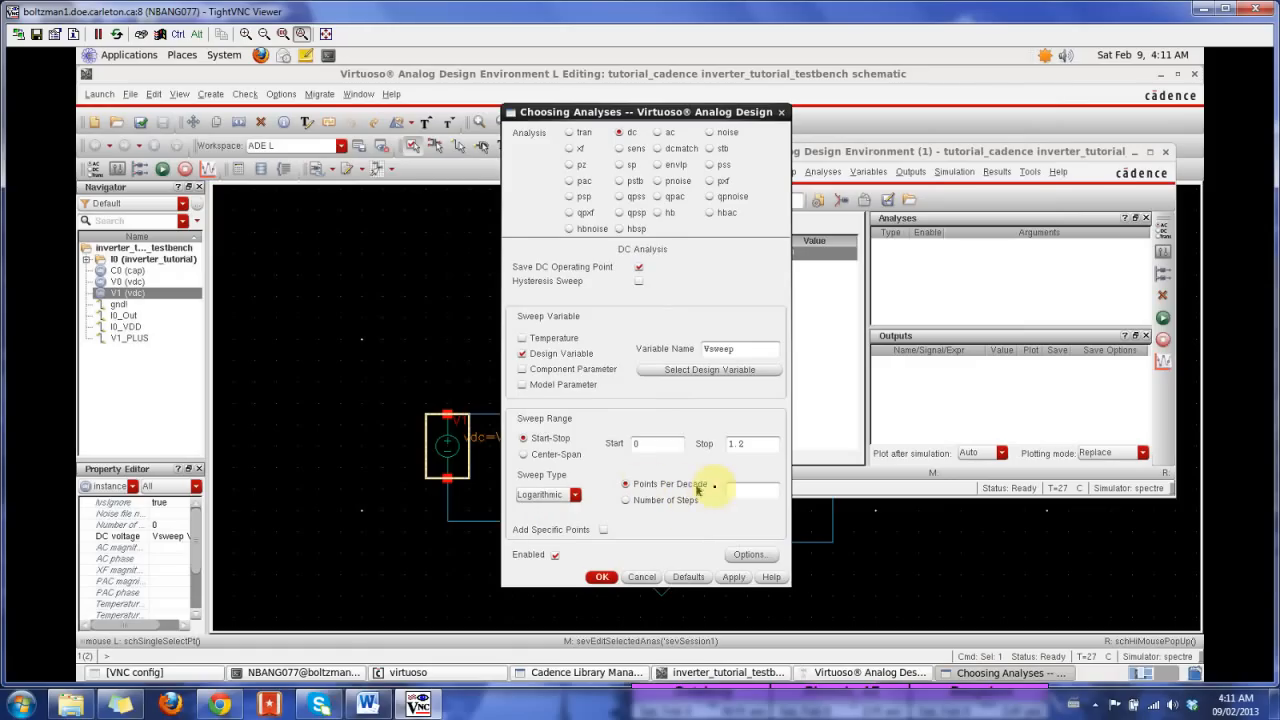
left_click(660, 500)
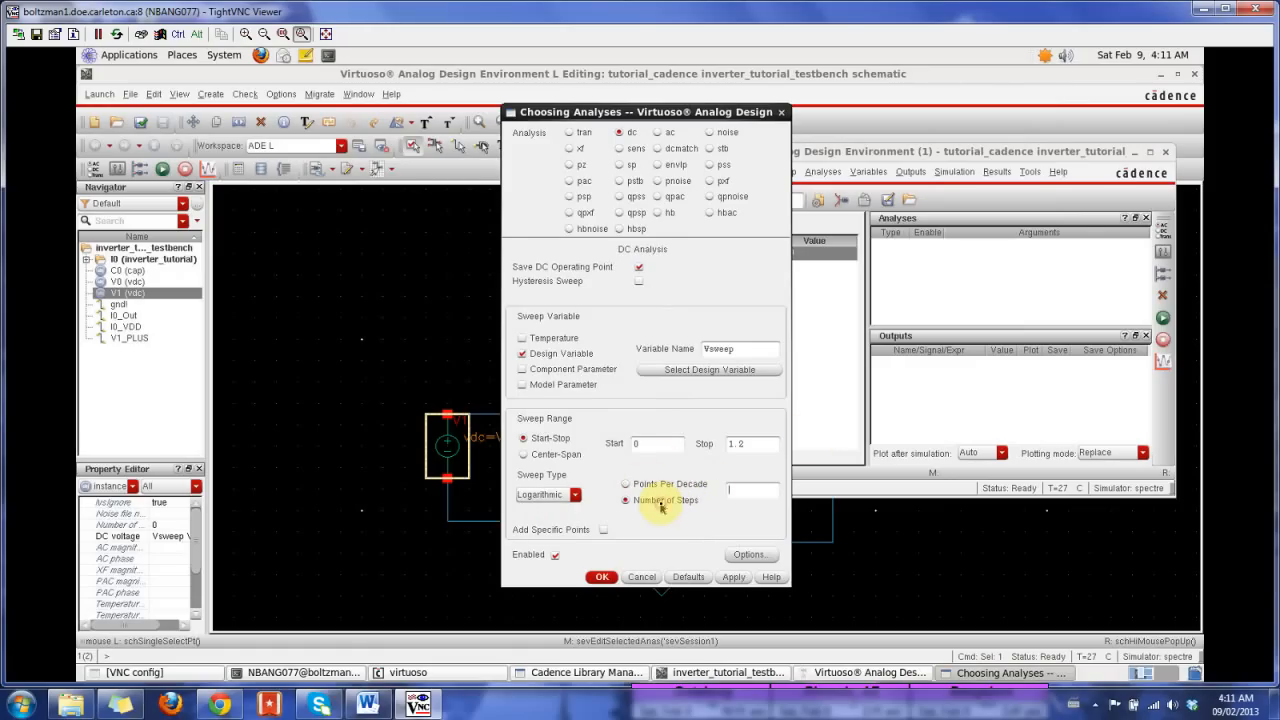
left_click(690, 484)
left_click(576, 495)
left_click(545, 527)
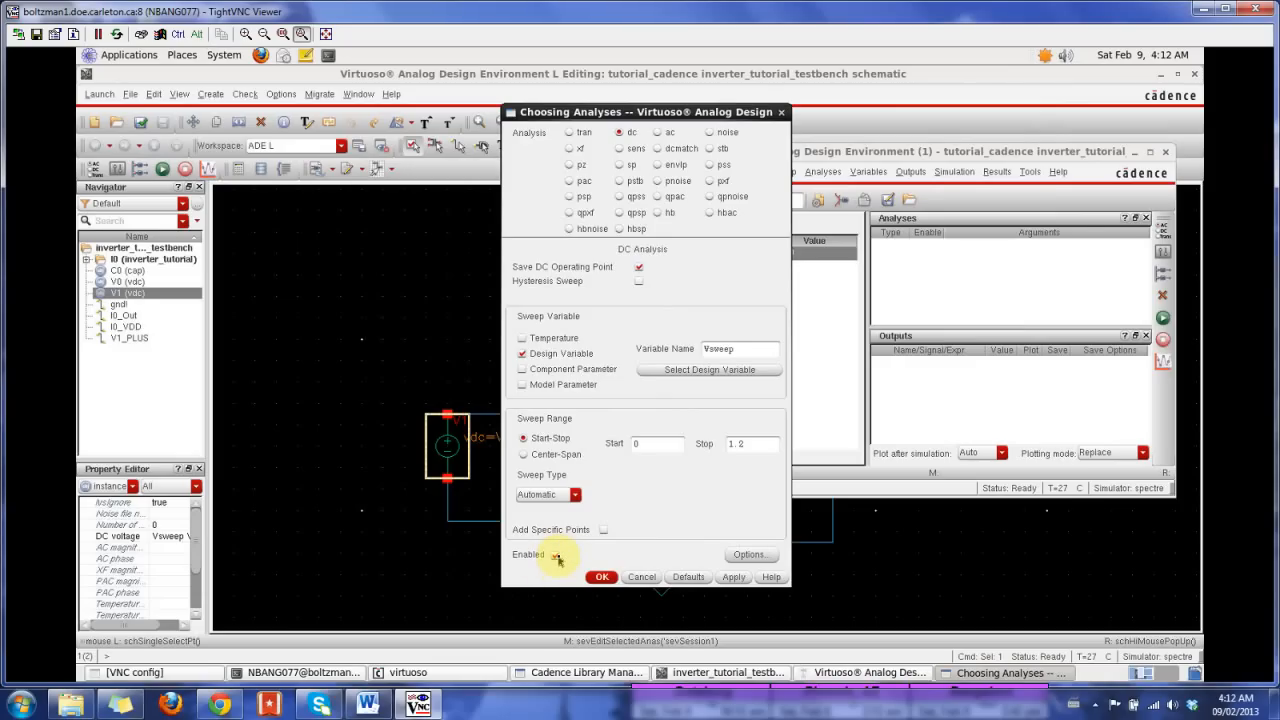
Step: Accept the dc analysis settings, reopen the dc analysis to check that it is enabled, and accept it again
left_click(601, 578)
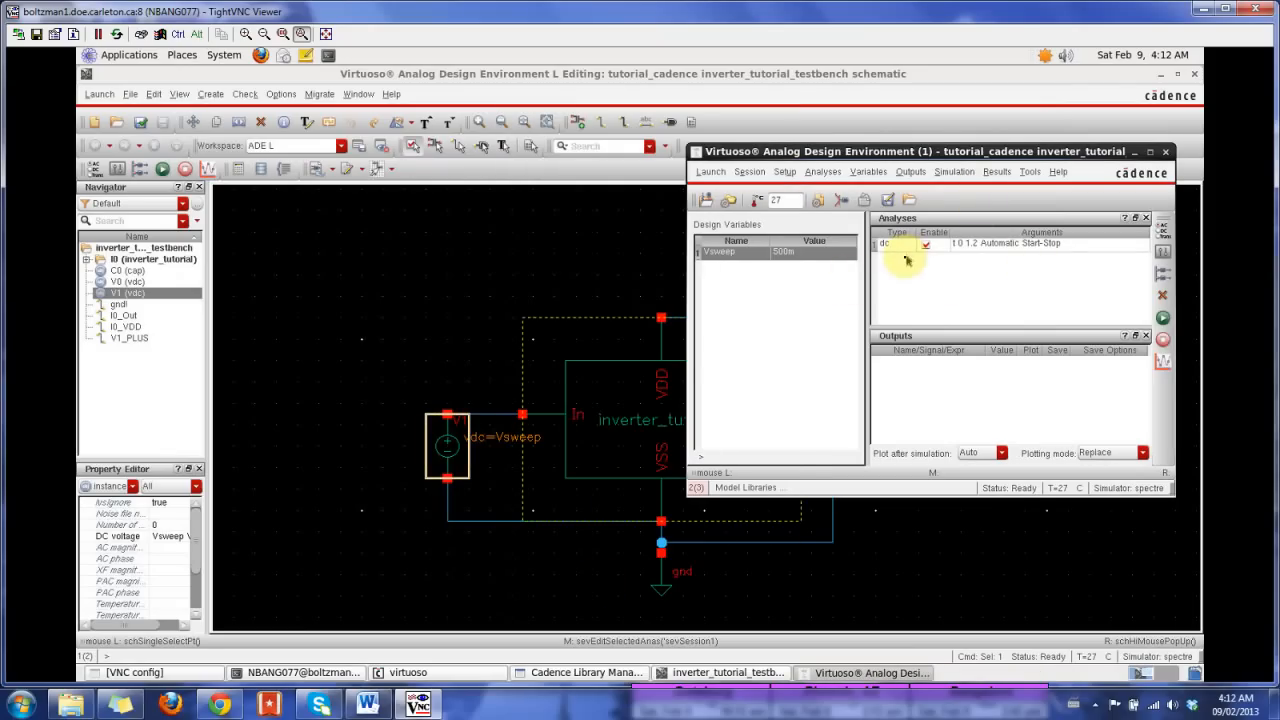
double_click(970, 247)
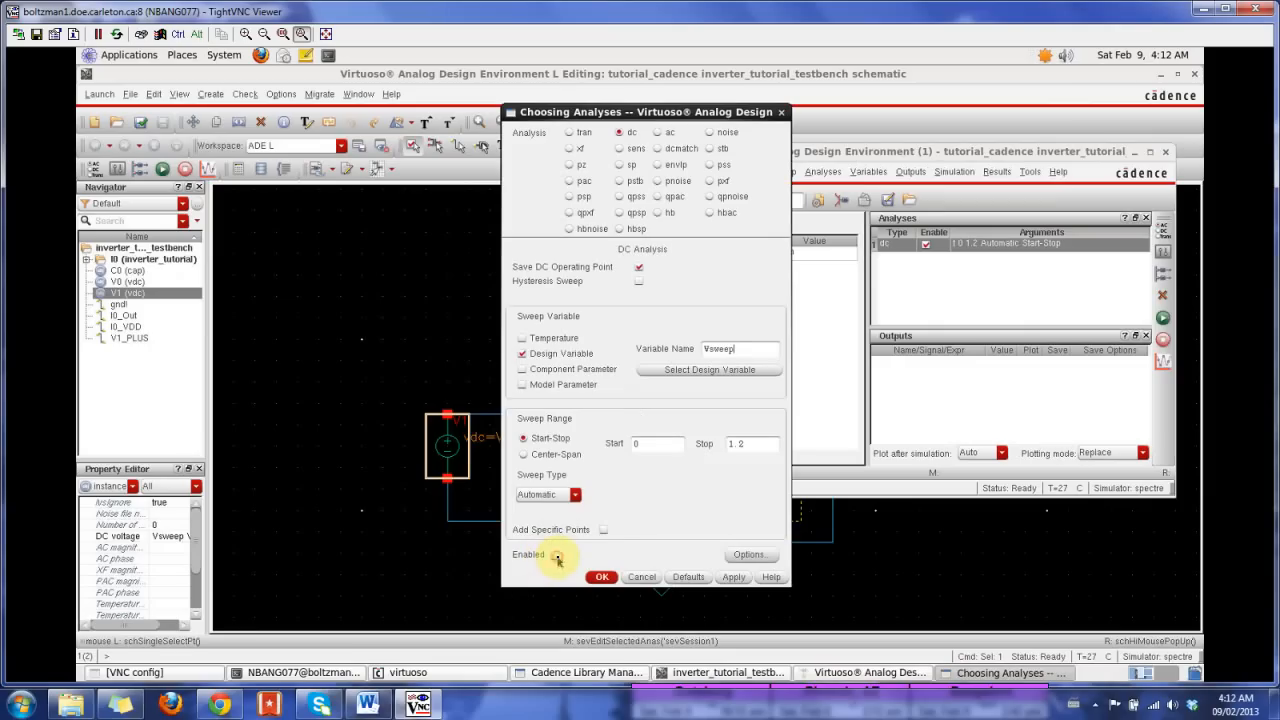
left_click(601, 578)
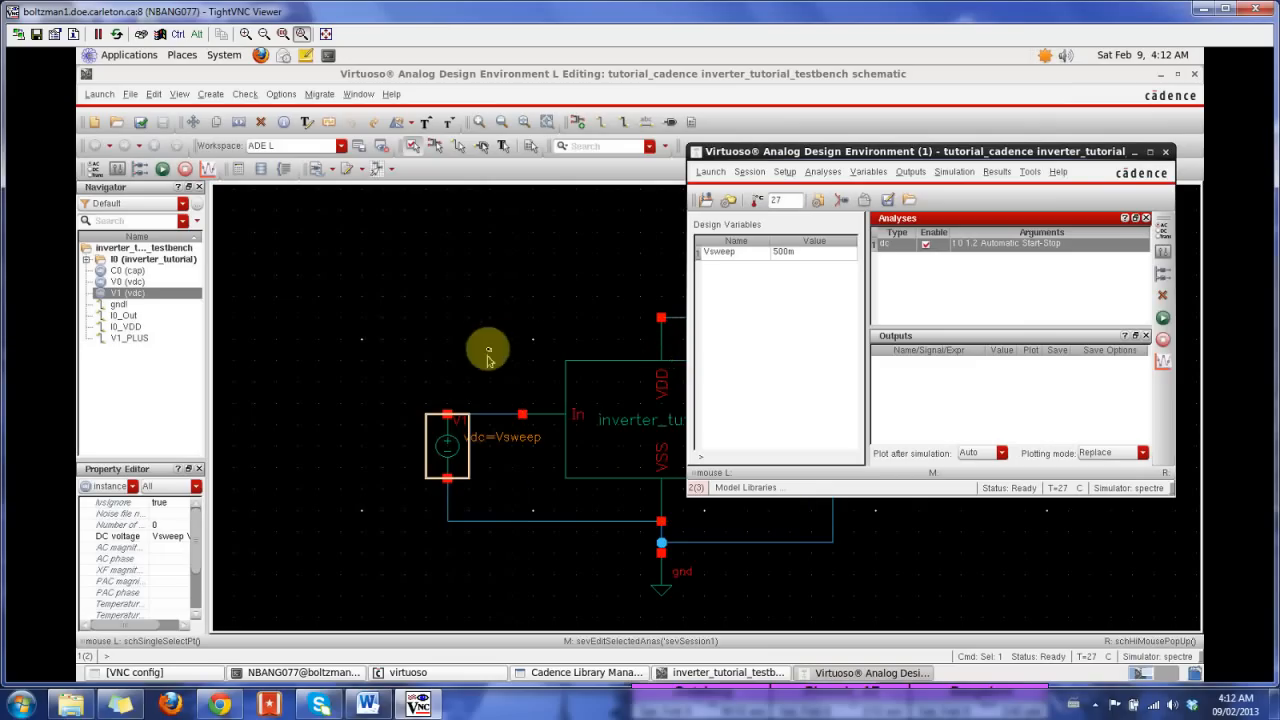
Step: Try to select the wire between the inverter's output and capacitor C0 on the schematic as an output to be plotted
left_click(907, 172)
mouse_move(935, 266)
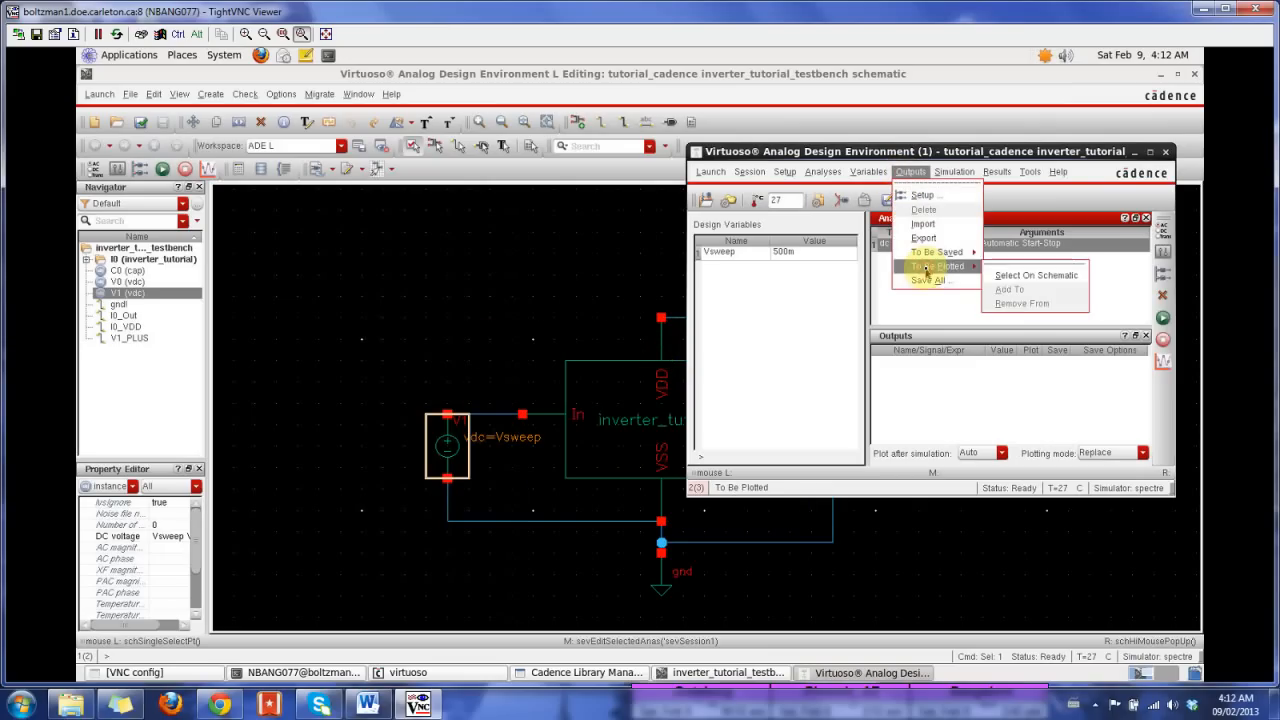
left_click(1010, 276)
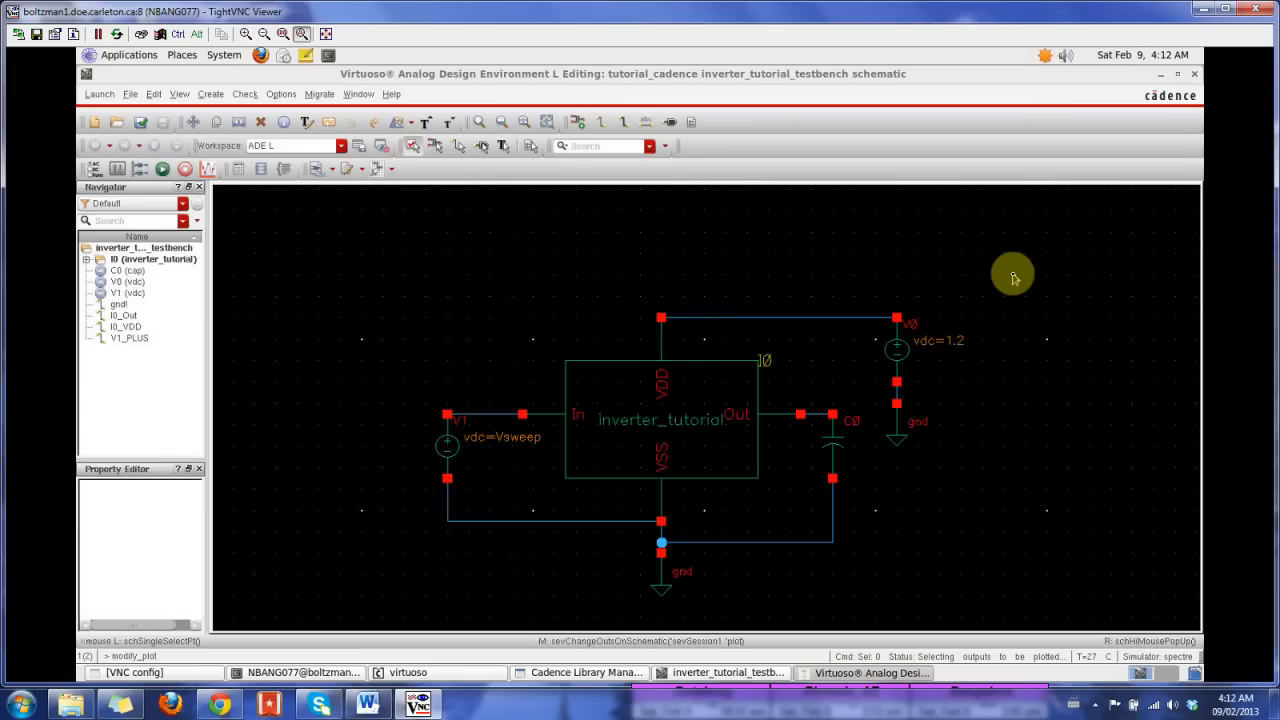
left_click(812, 416)
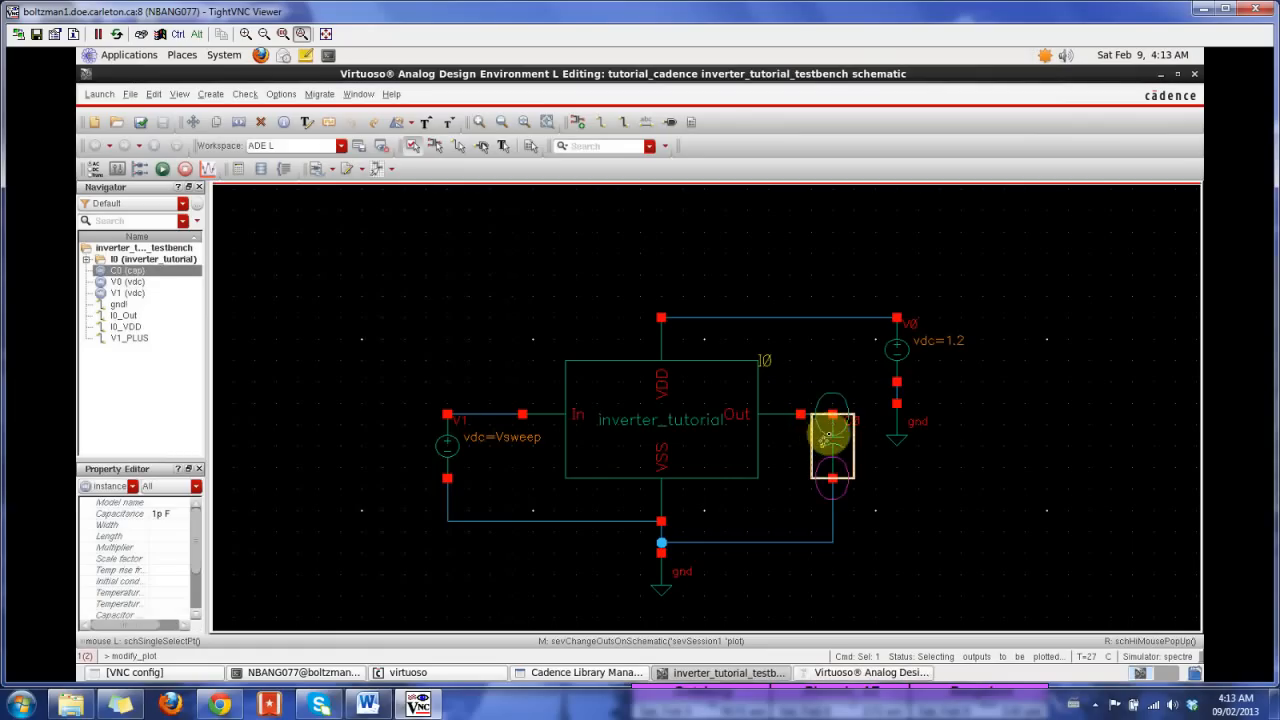
left_click(829, 414)
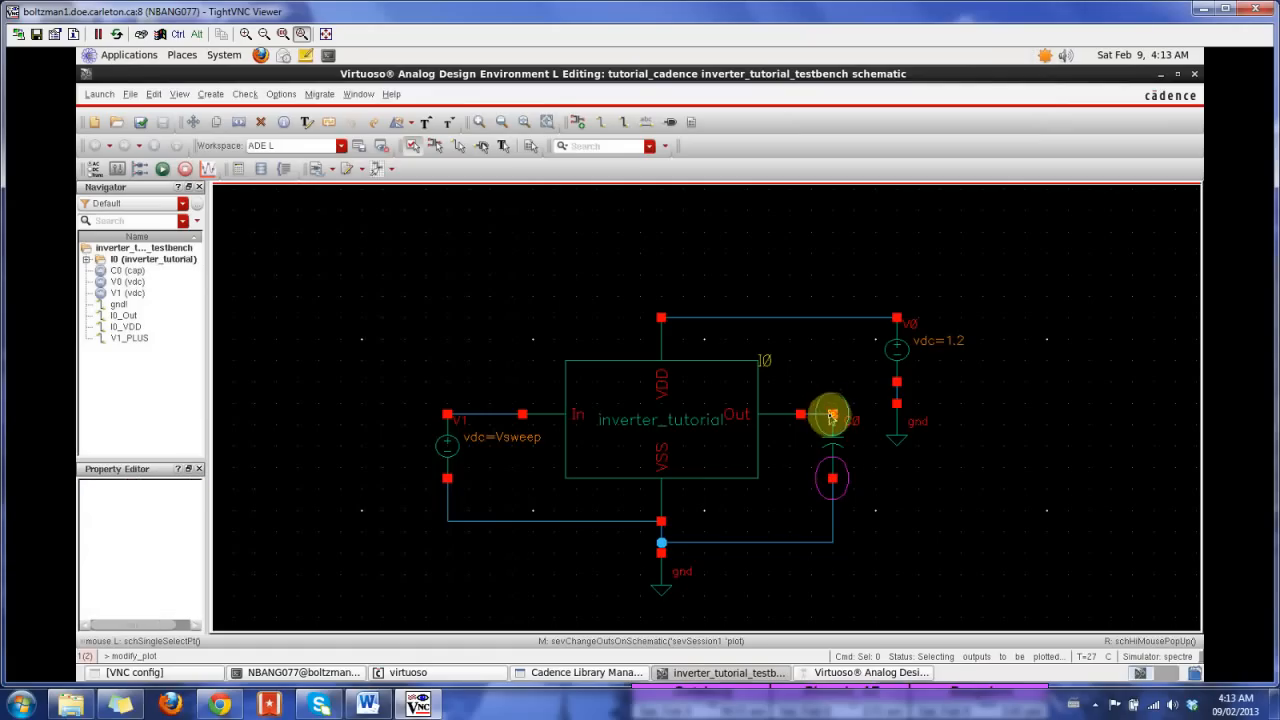
left_click(834, 414)
left_click(832, 479)
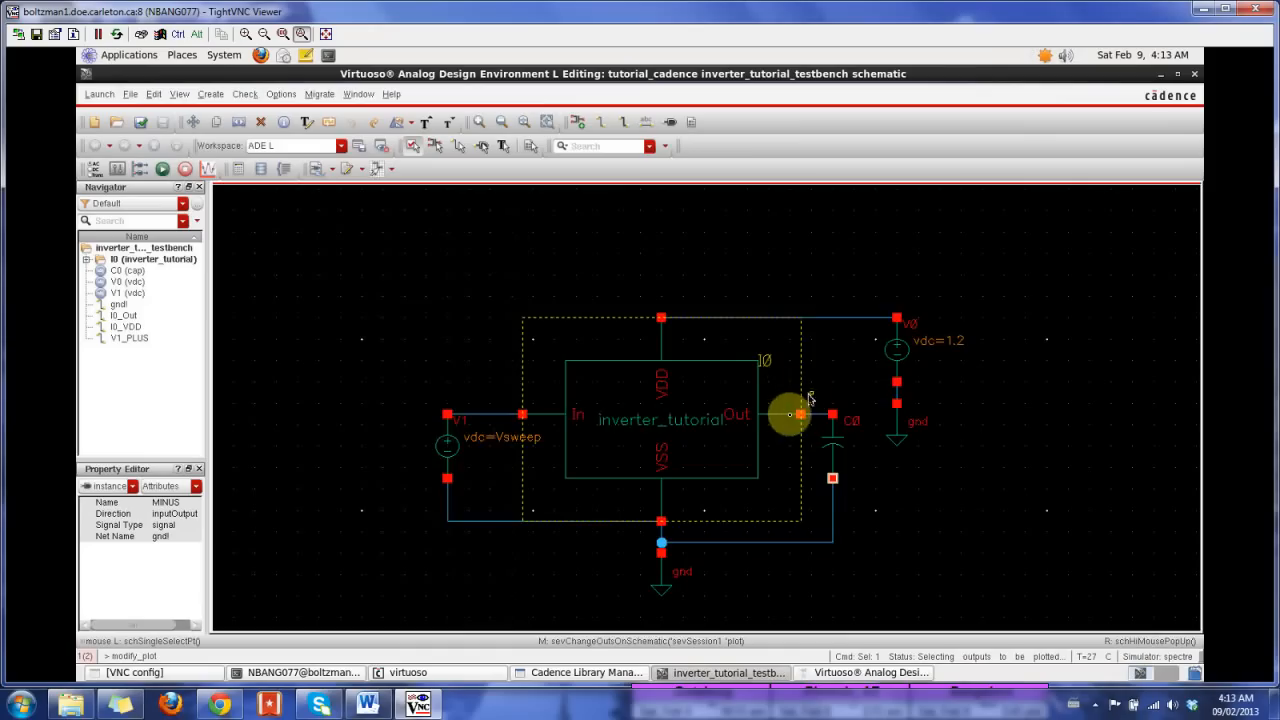
scroll(810, 398, "up", 4)
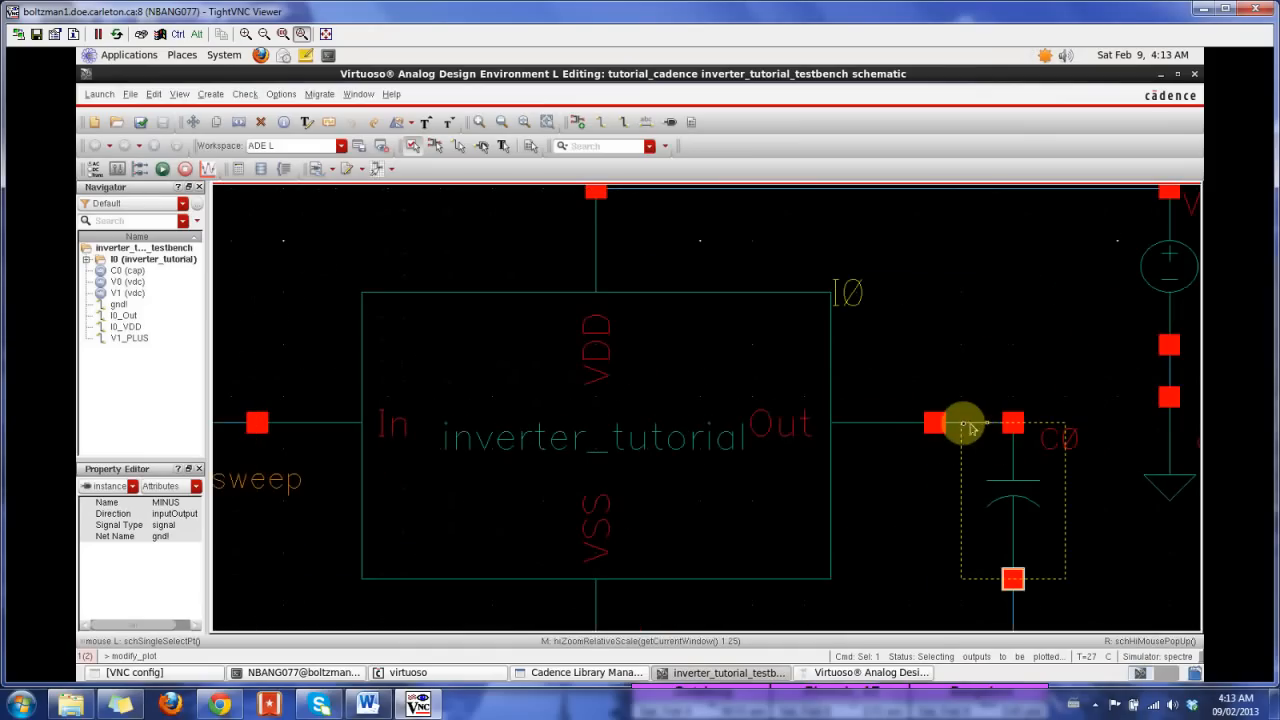
left_click(952, 425)
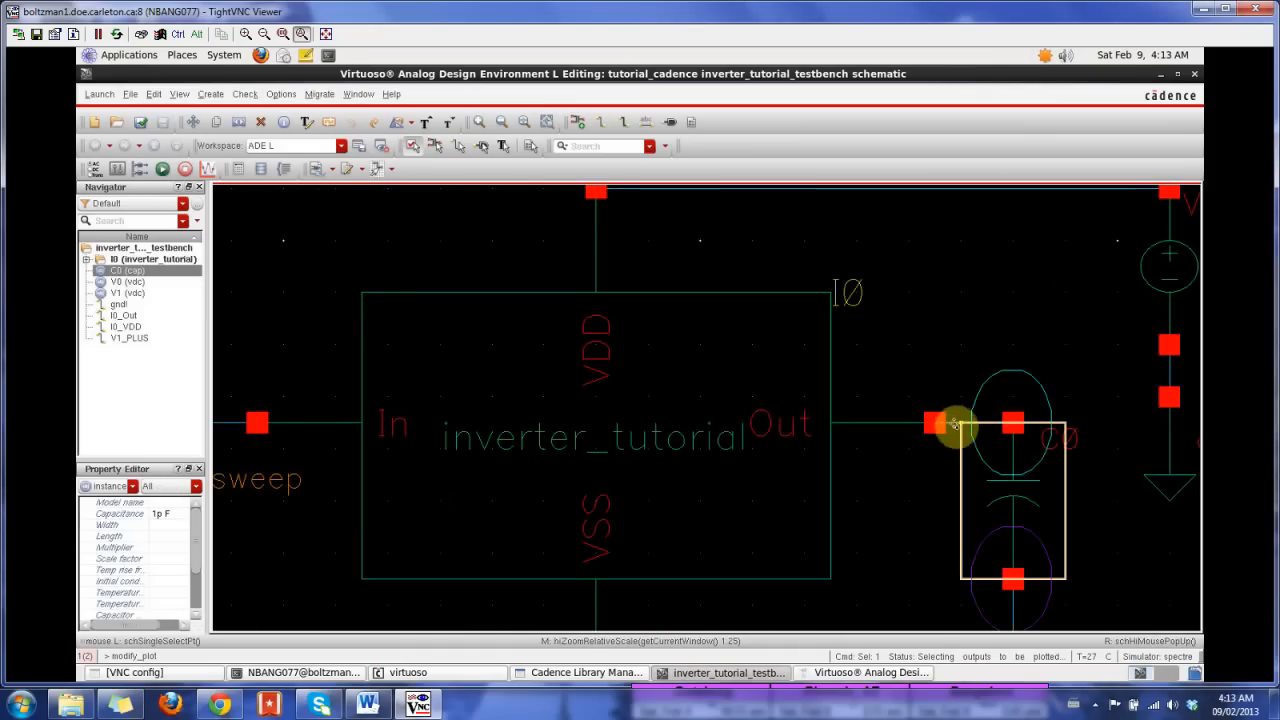
left_click(1016, 410)
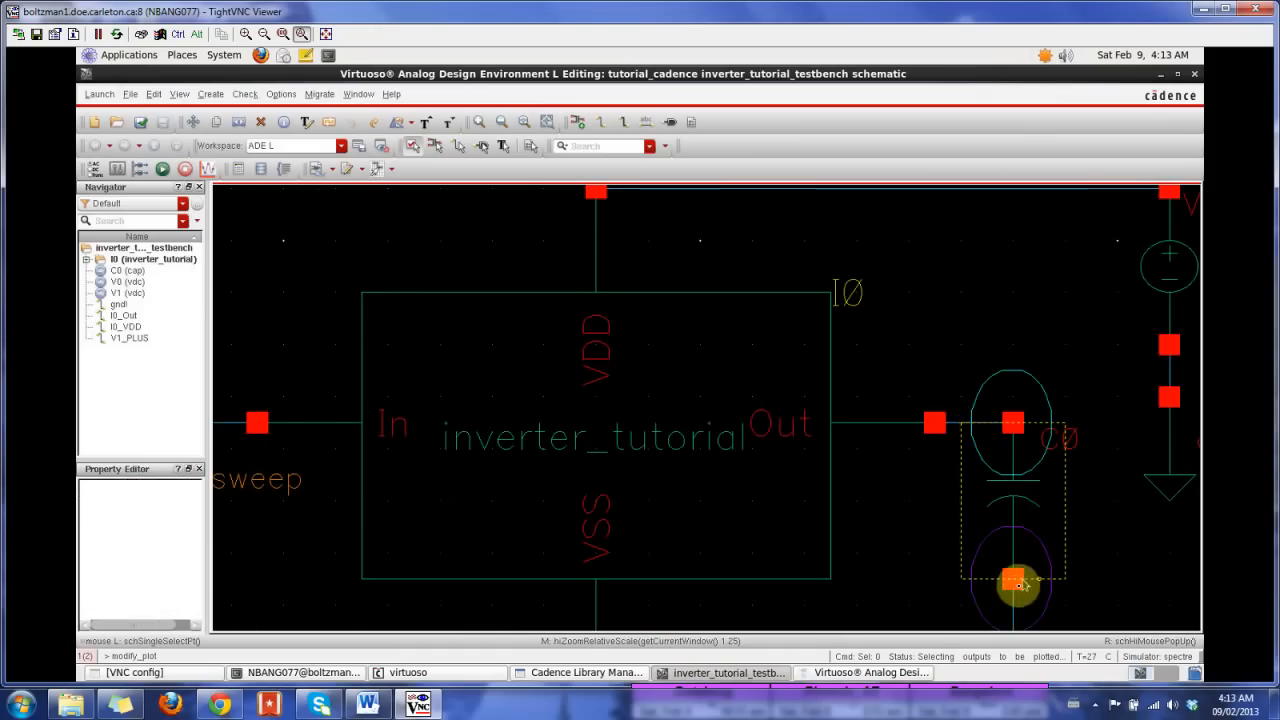
left_click(1017, 583)
left_click(1029, 404)
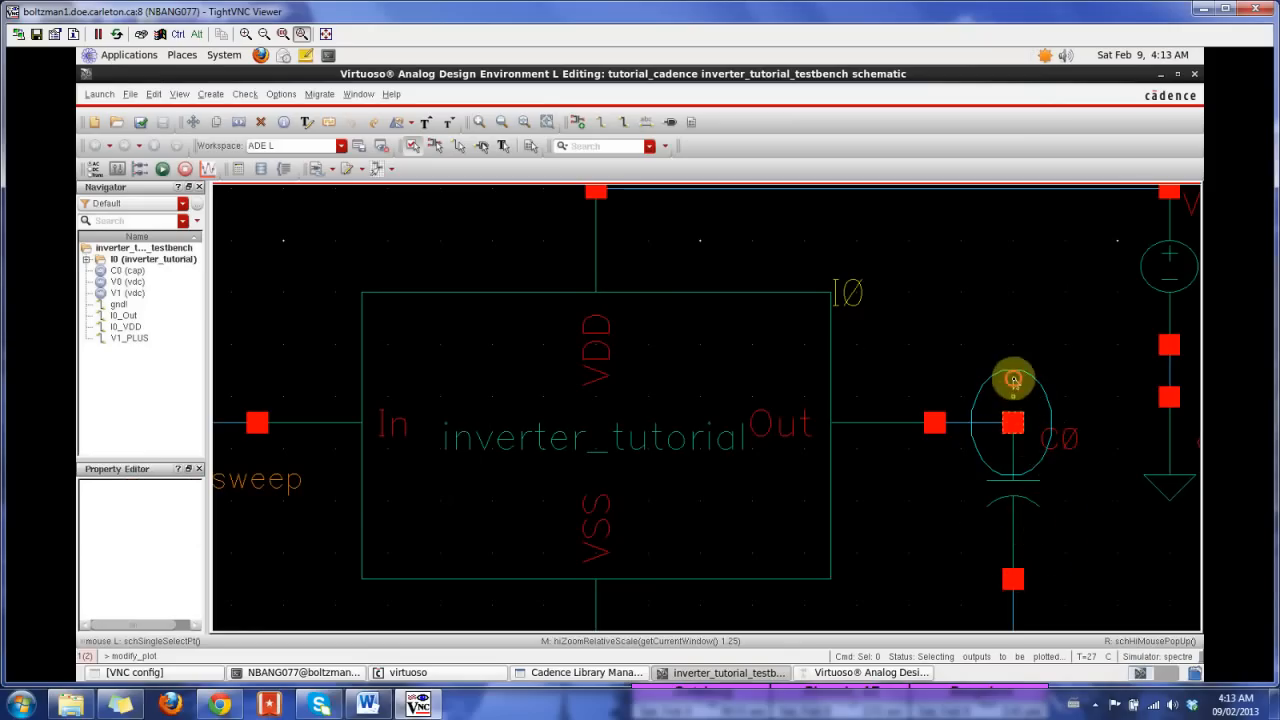
key("Escape")
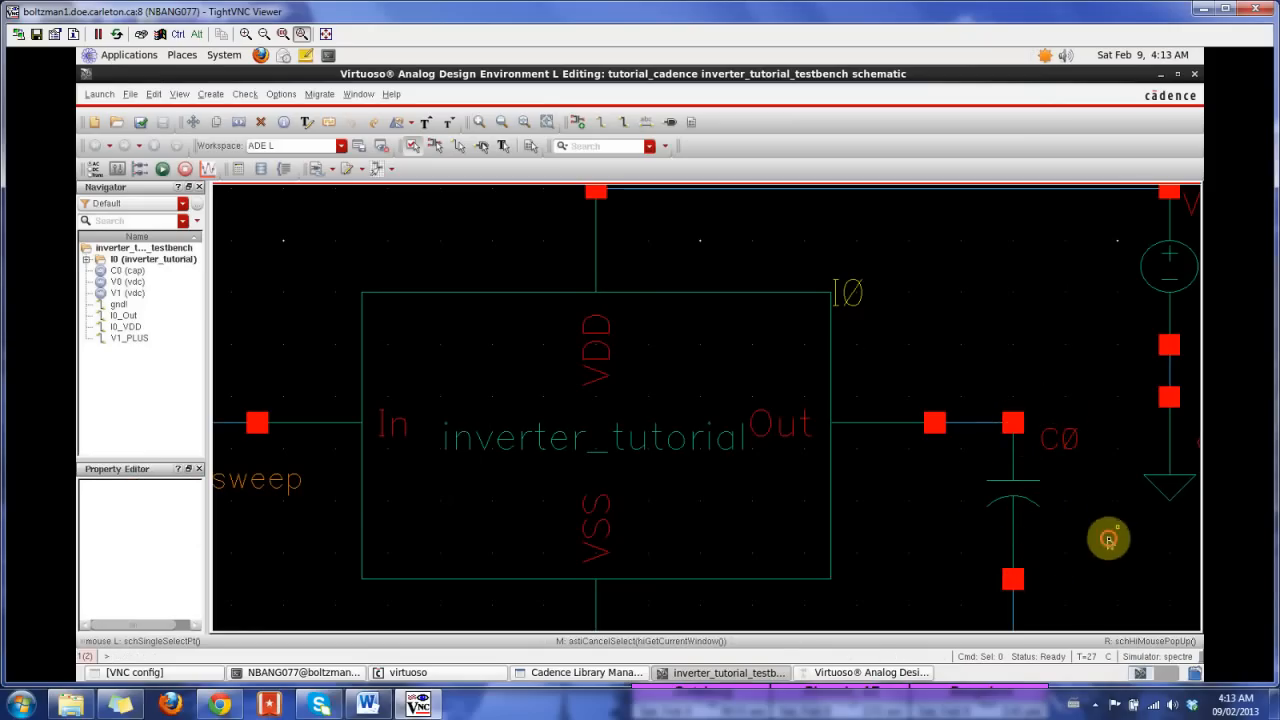
Step: Stretch capacitor C0 away from the inverter to lengthen its output wire, and check and save the schematic
key("Right")
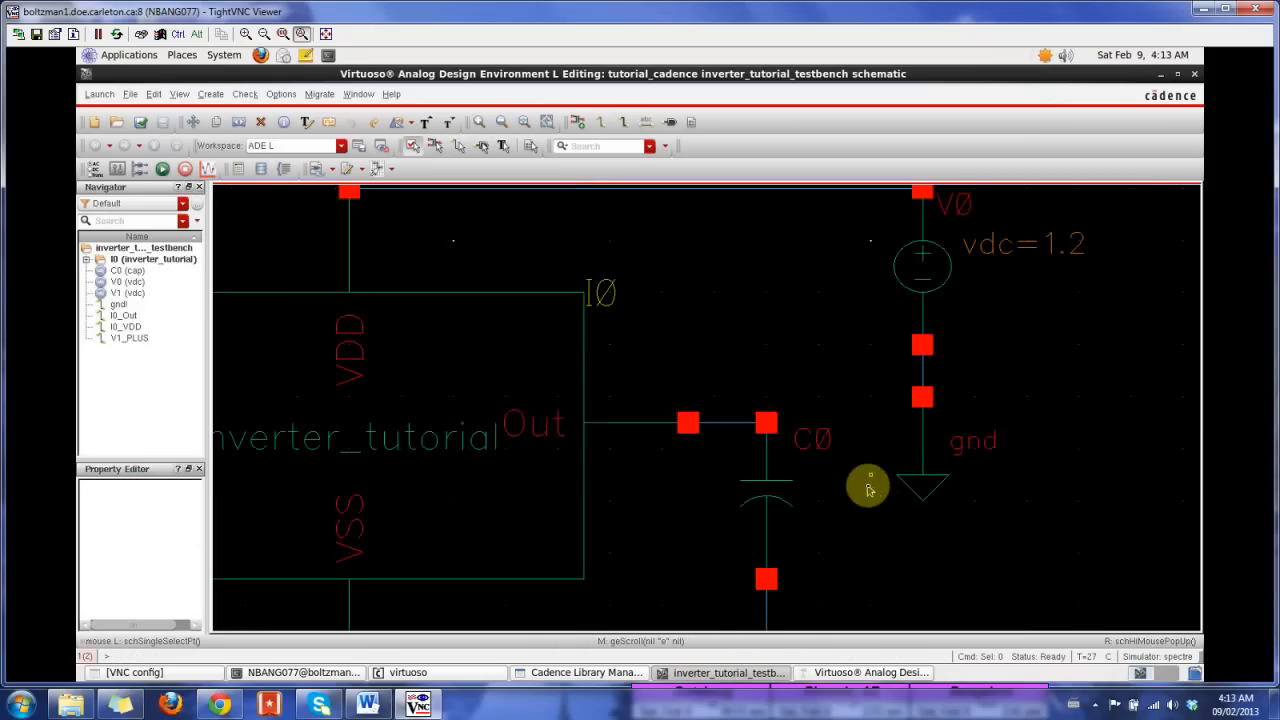
key("s")
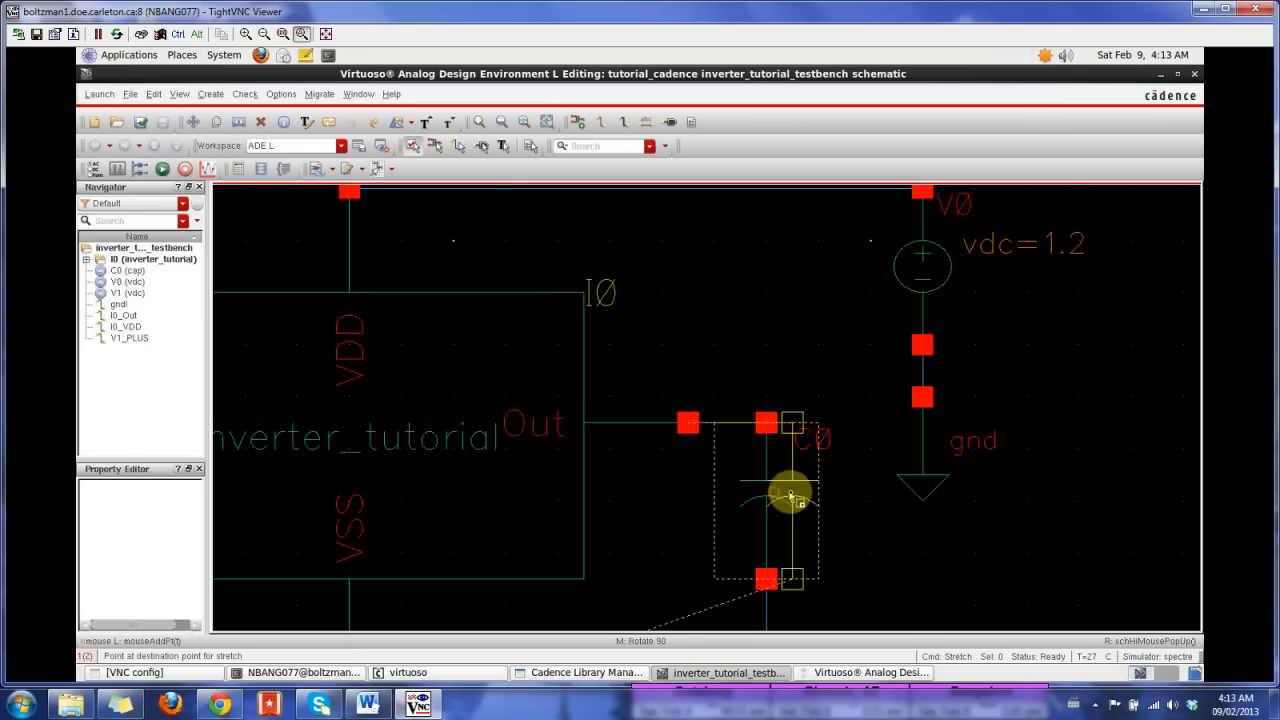
left_click(816, 497)
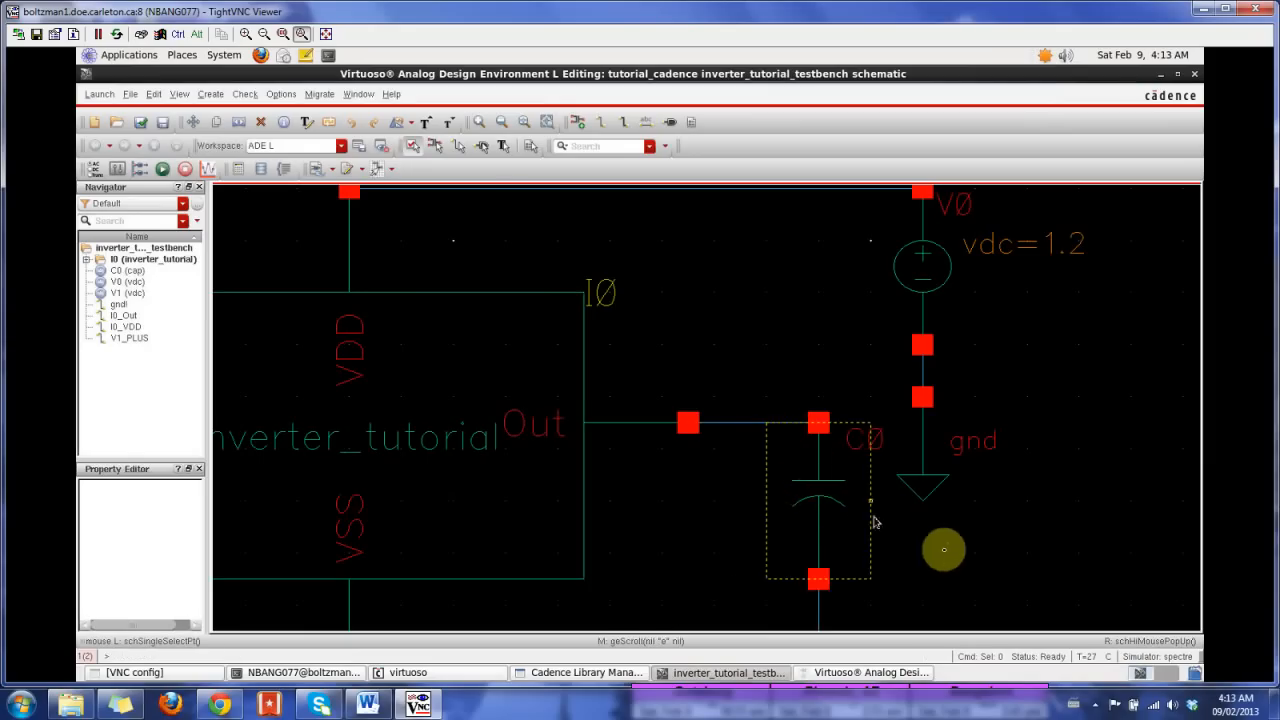
key("Down")
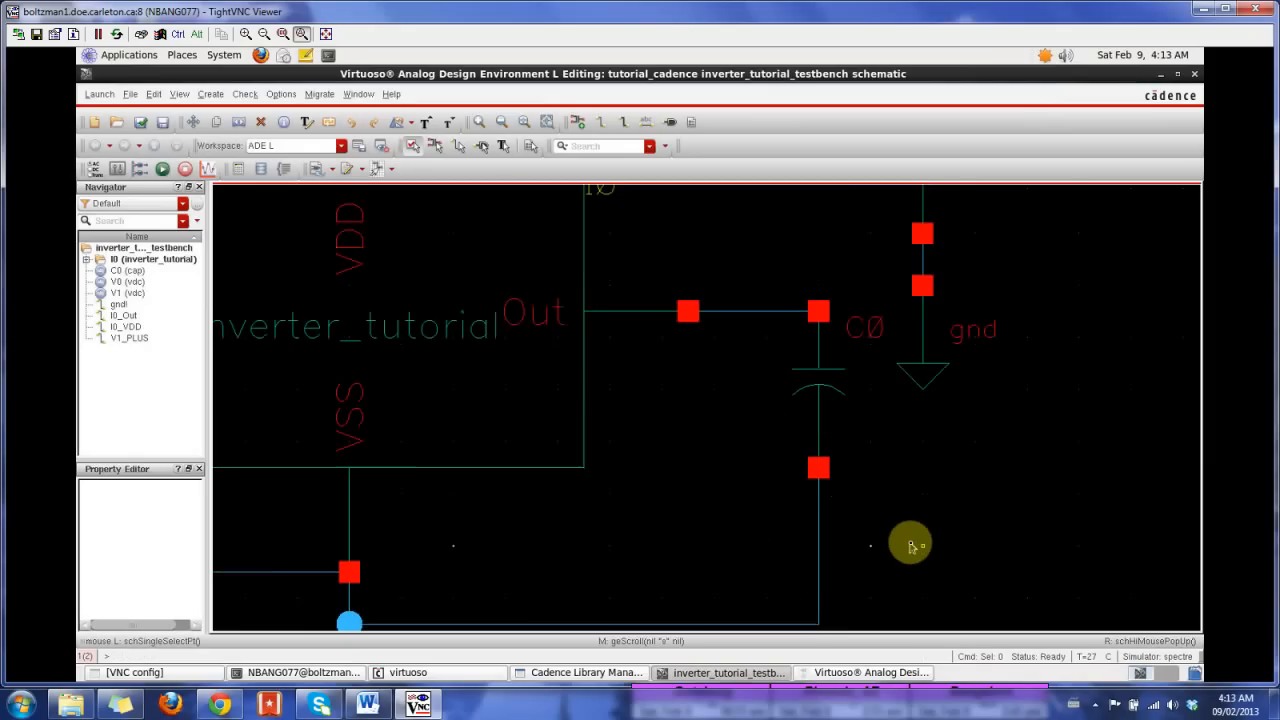
key("Left")
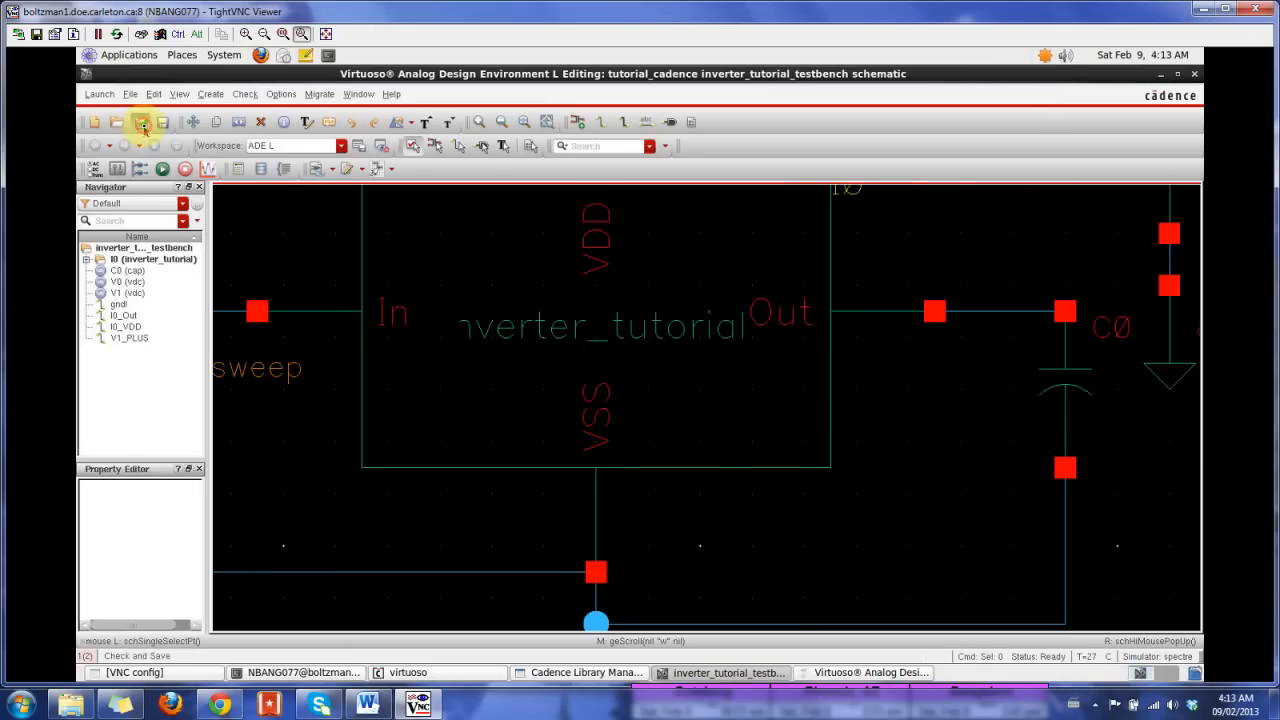
Step: Return to the ADE L window and delete the C0/PLUS and C0/MINUS entries from the outputs
left_click(850, 673)
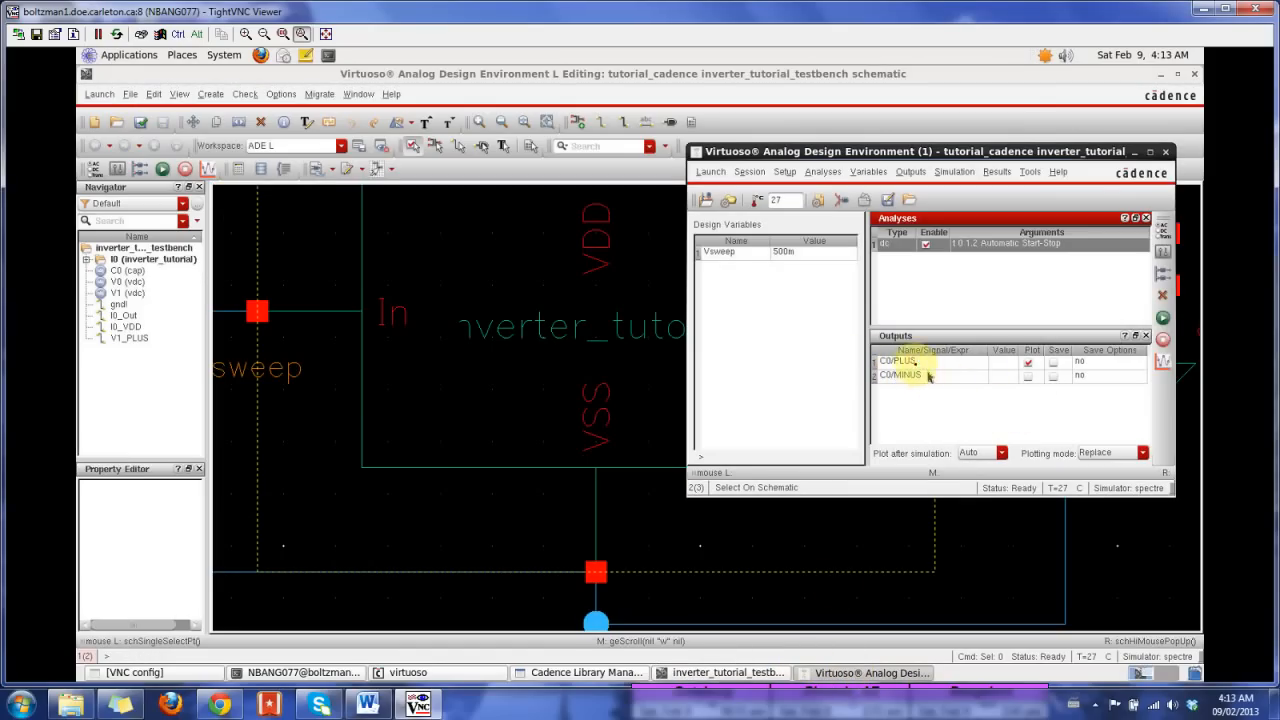
left_click(905, 360)
left_click(914, 373, "shift")
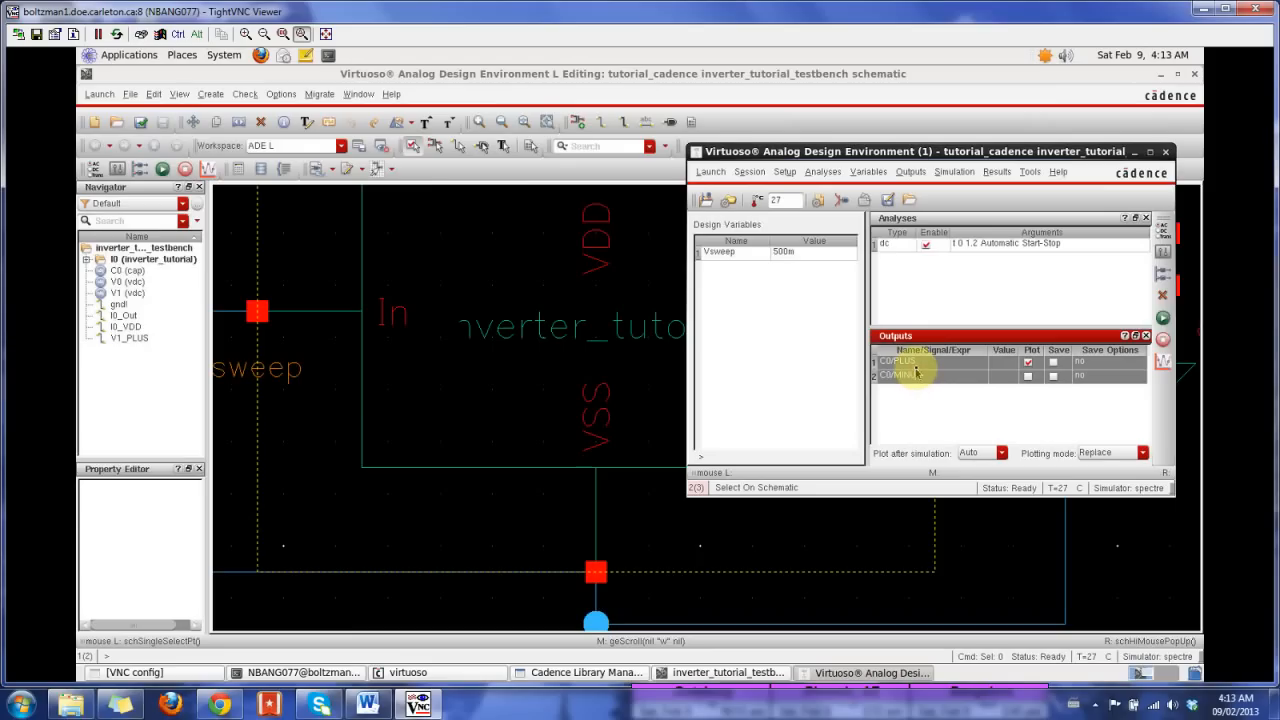
double_click(912, 364)
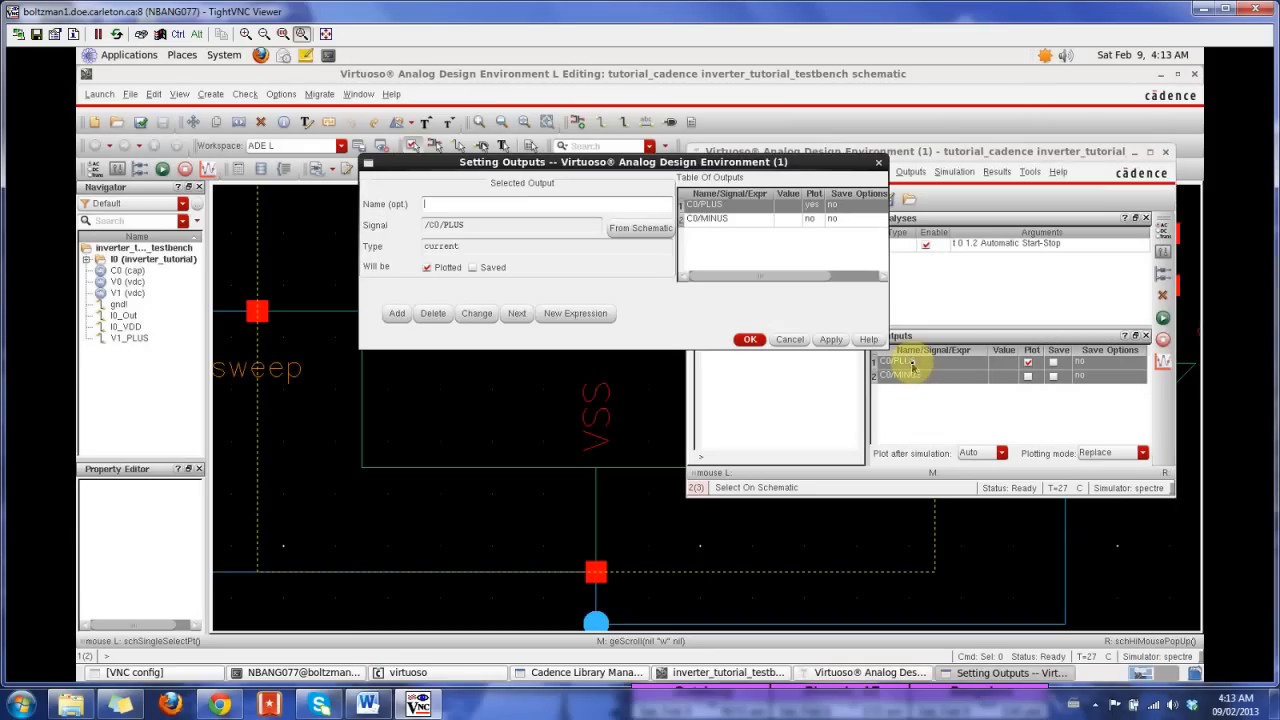
left_click(790, 339)
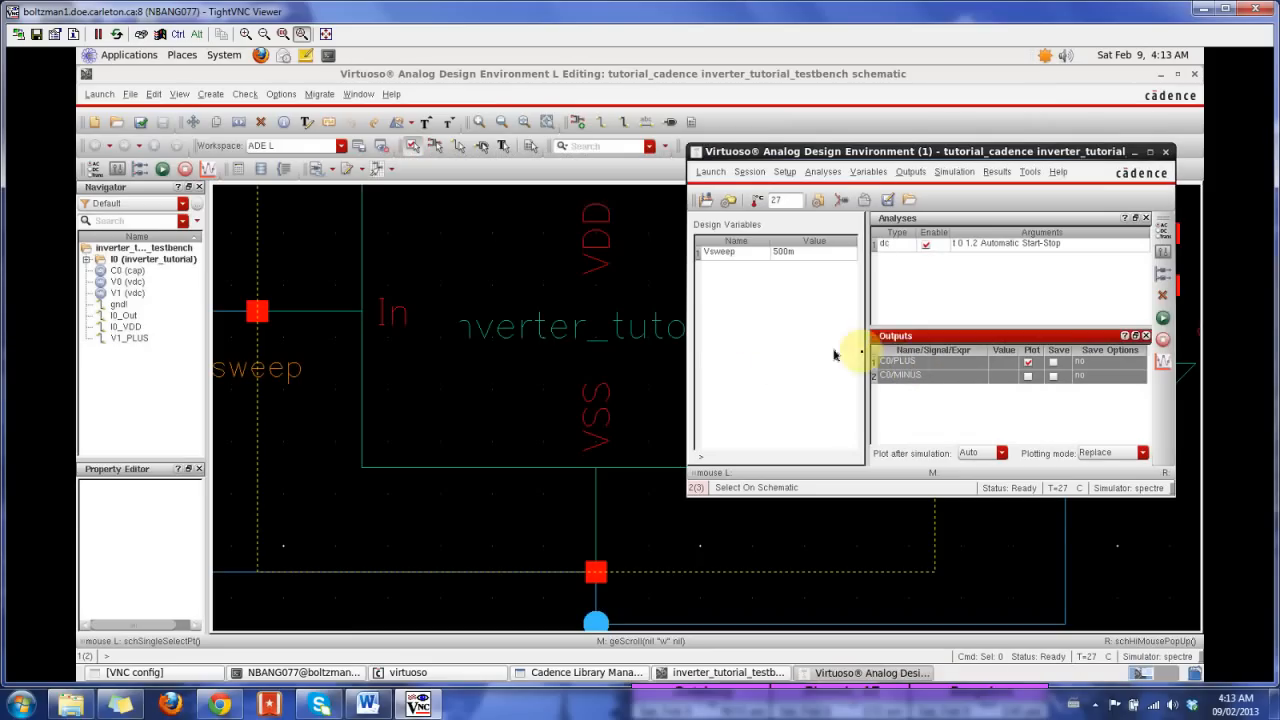
right_click(906, 363)
left_click(932, 374)
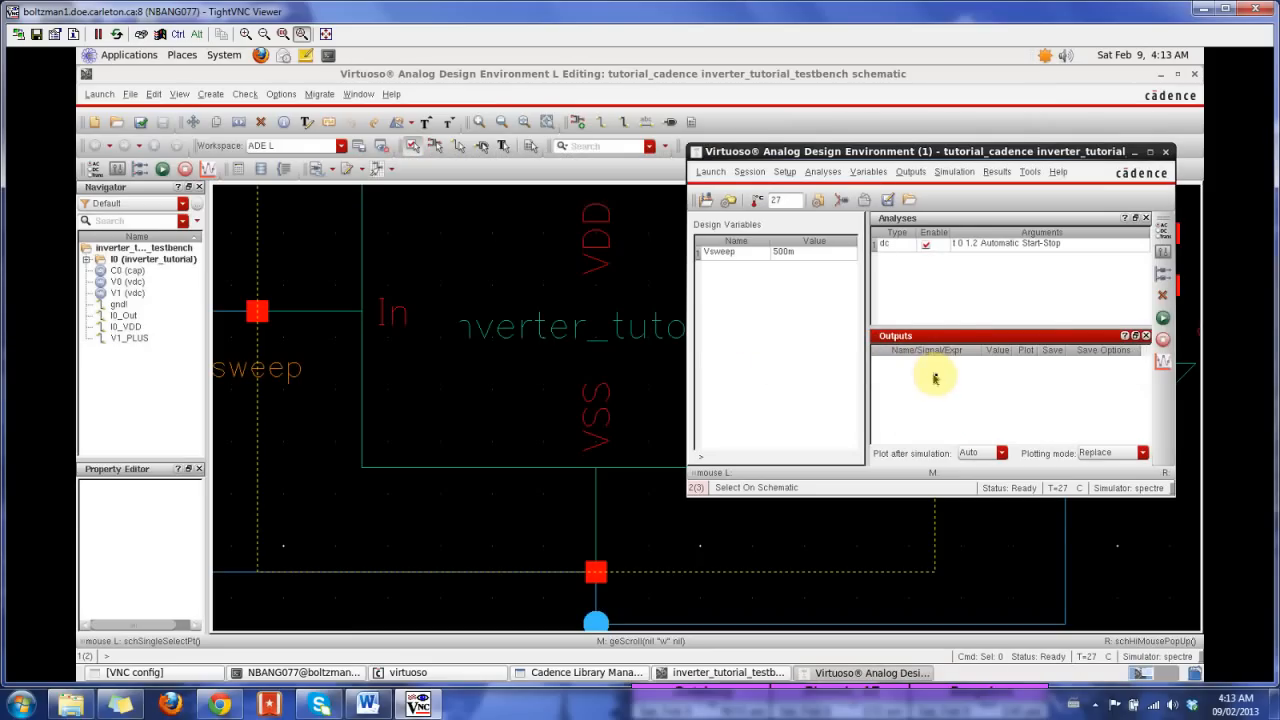
Step: Select the inverter's output net I0_Out and input net V1_PLUS on the schematic as outputs to be plotted
left_click(911, 176)
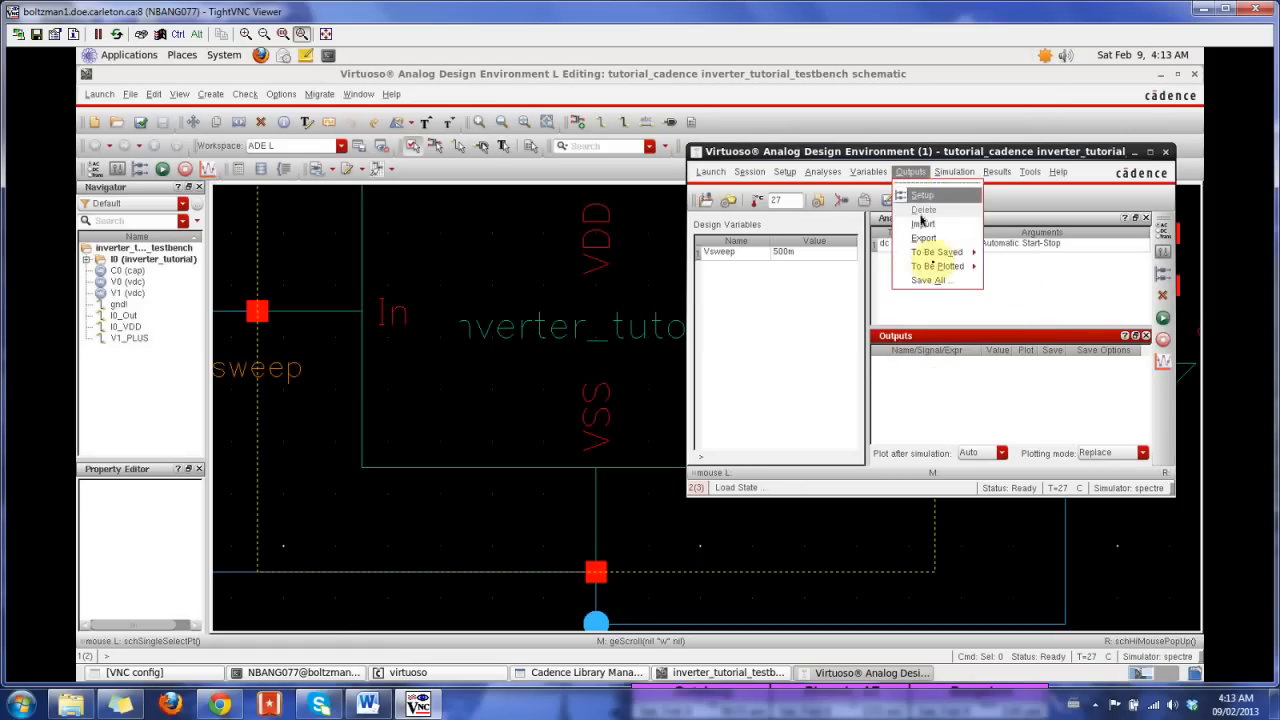
mouse_move(940, 266)
left_click(1004, 278)
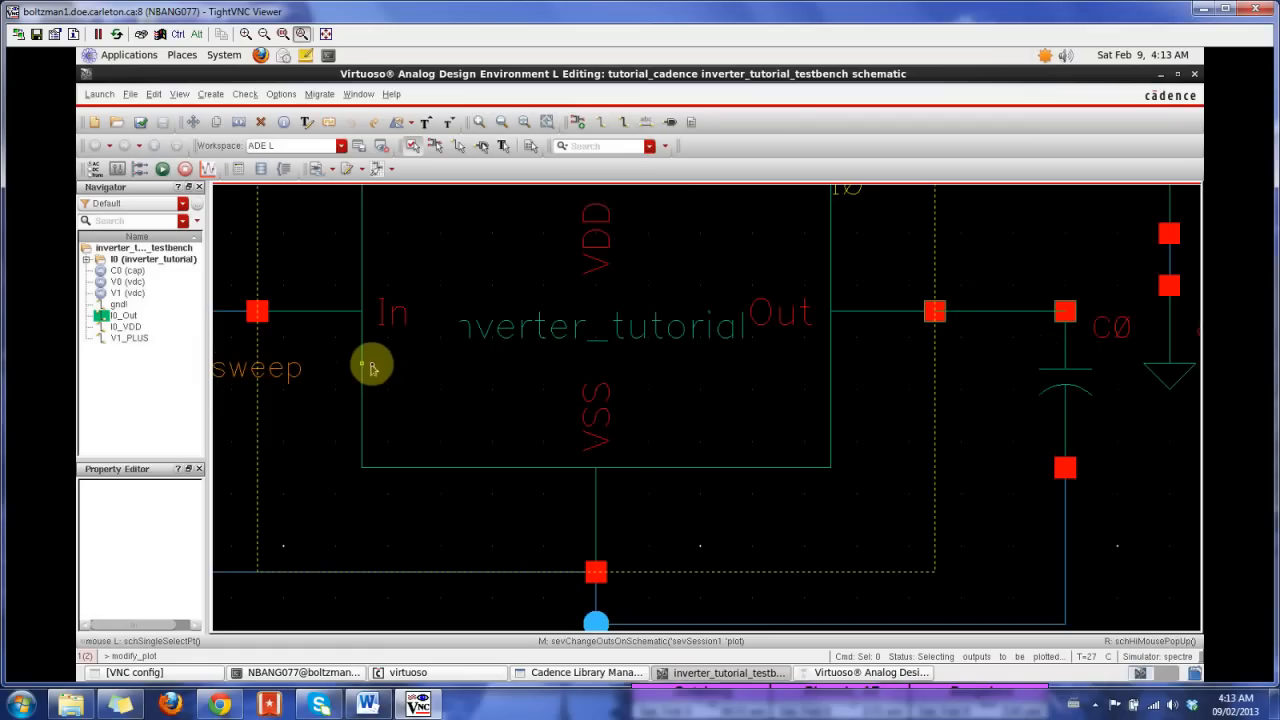
key("f")
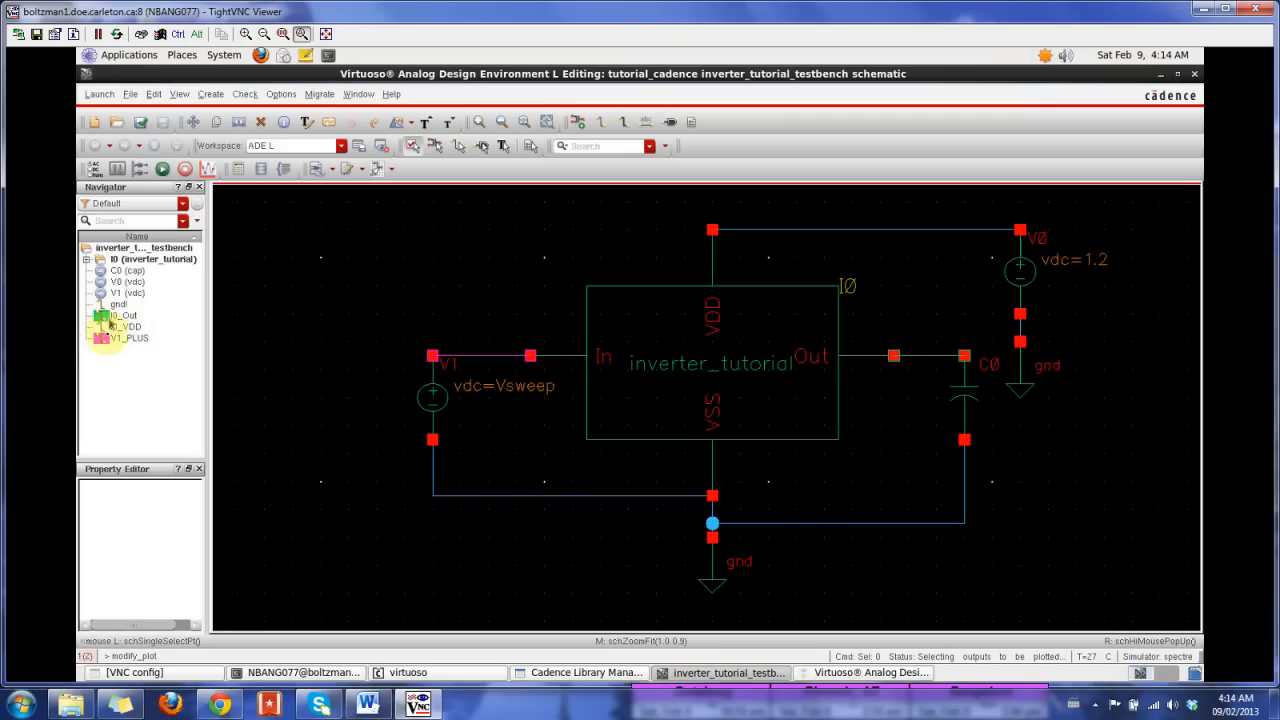
Step: Return to the ADE L window and save the simulation state as state1 in the ~/.artist_states directory
left_click(840, 672)
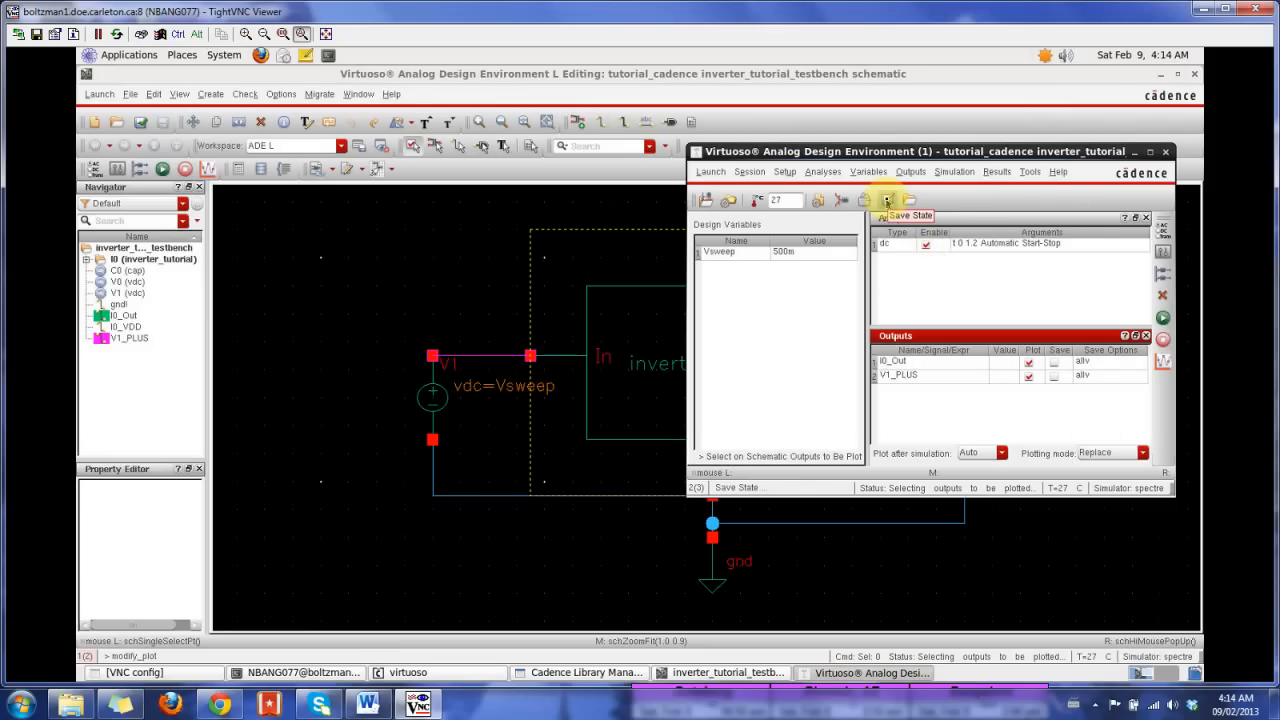
left_click(750, 171)
left_click(767, 210)
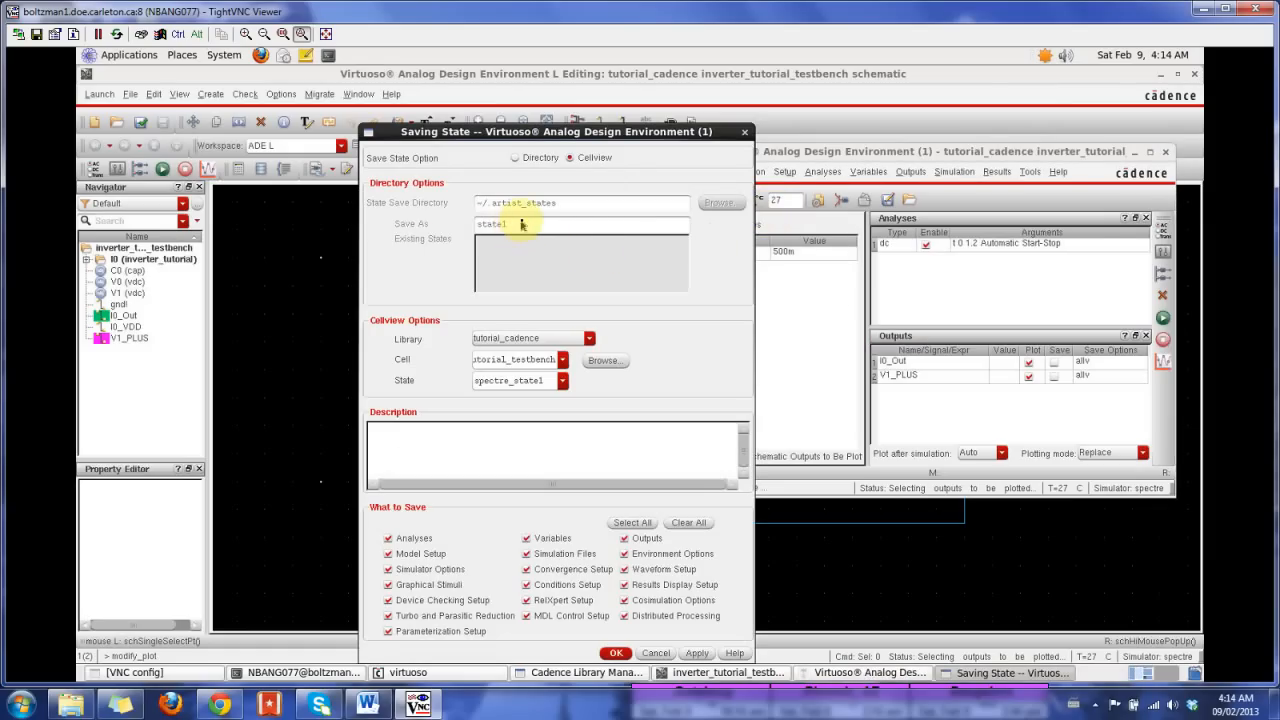
left_click(516, 158)
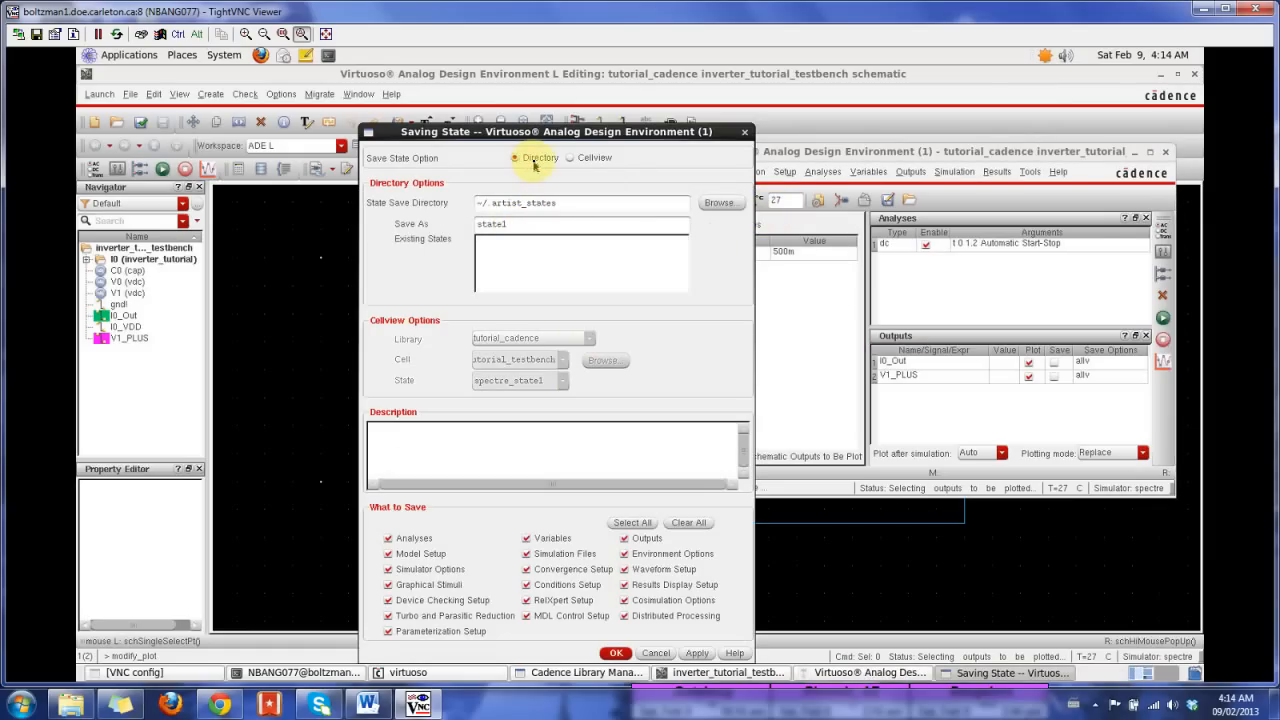
left_click_drag(558, 132, 630, 74)
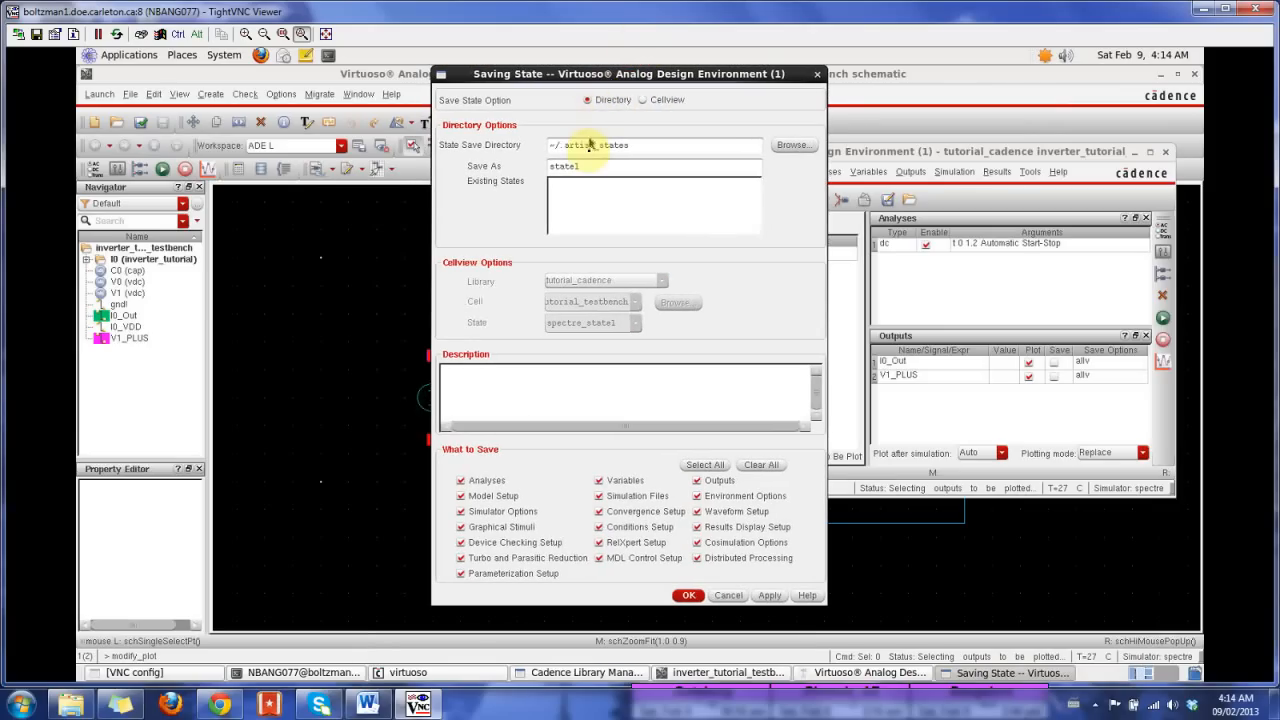
left_click(689, 595)
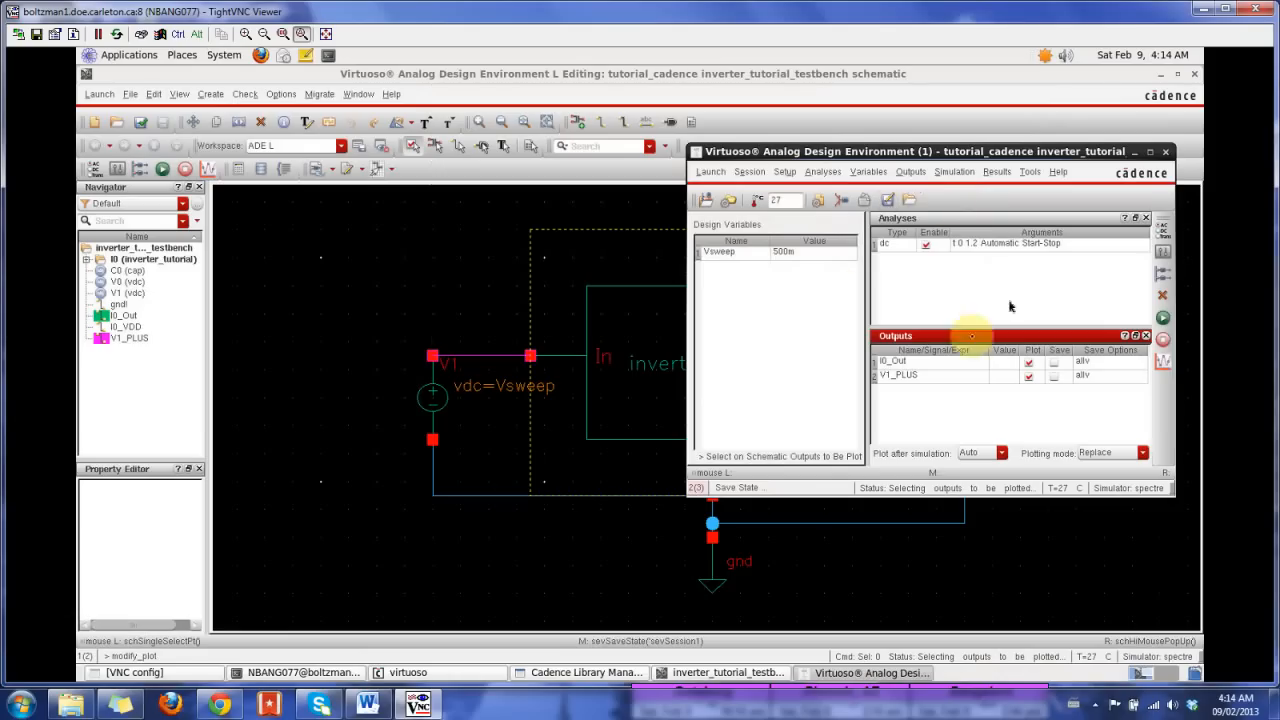
Step: Load state1 from the directory for cell inverter_tutorial_testbench in library tutorial_cadence, with spectre as the simulator
left_click(910, 200)
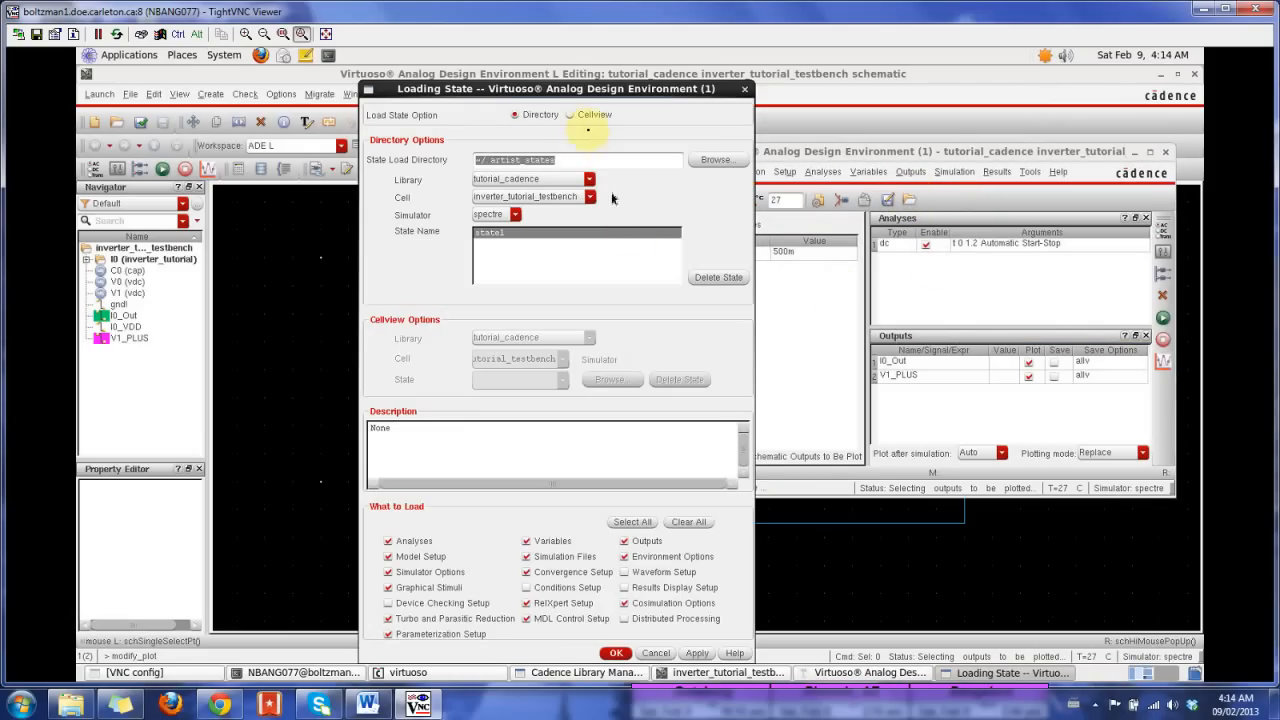
left_click(569, 116)
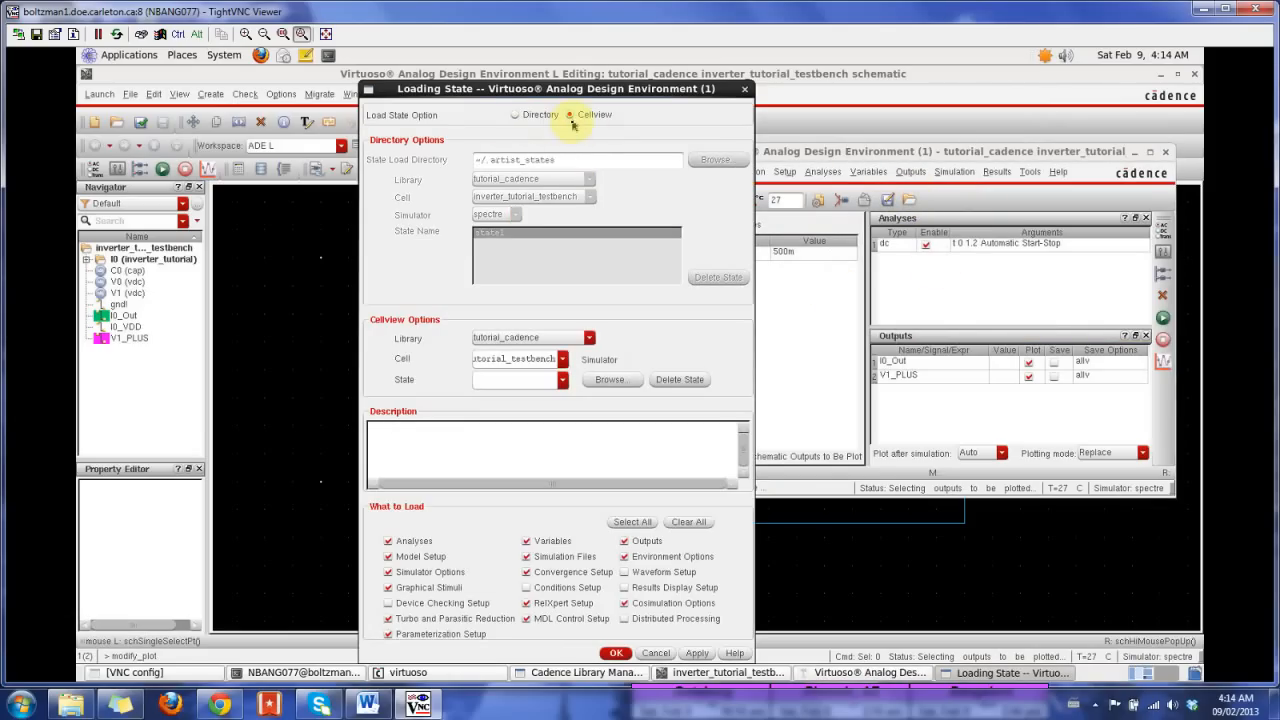
left_click(514, 116)
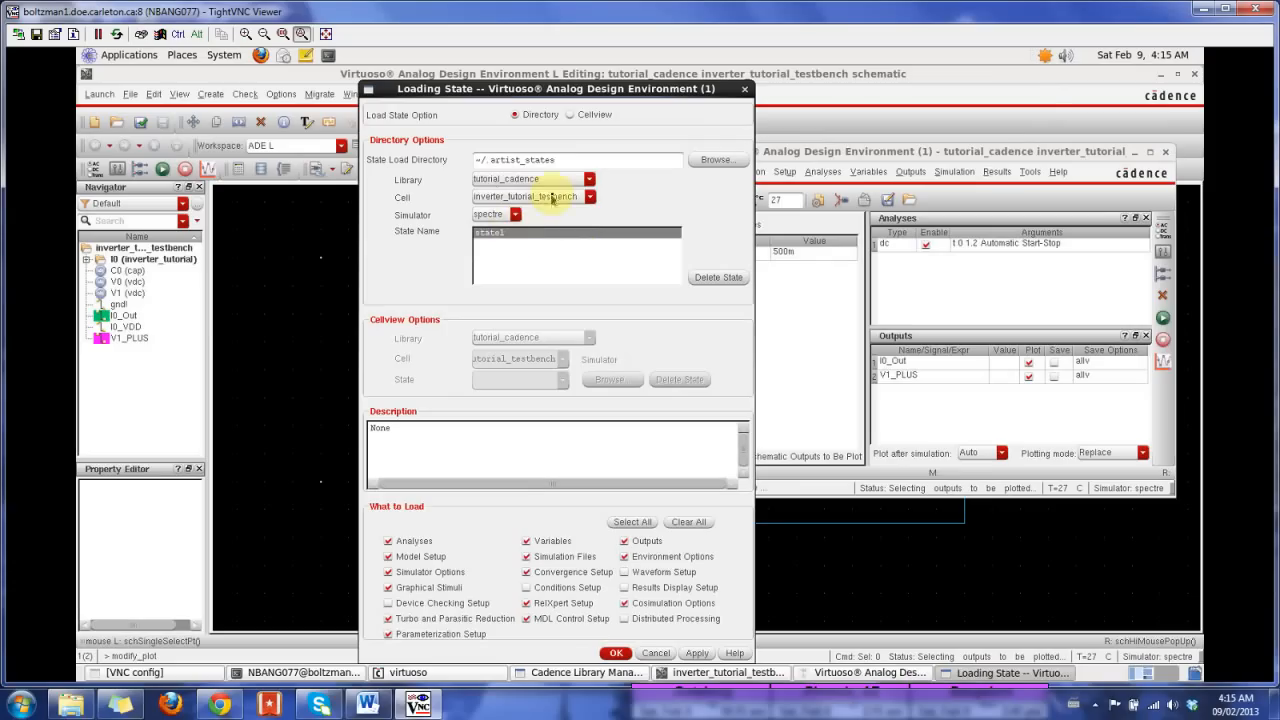
left_click(588, 179)
left_click(588, 179)
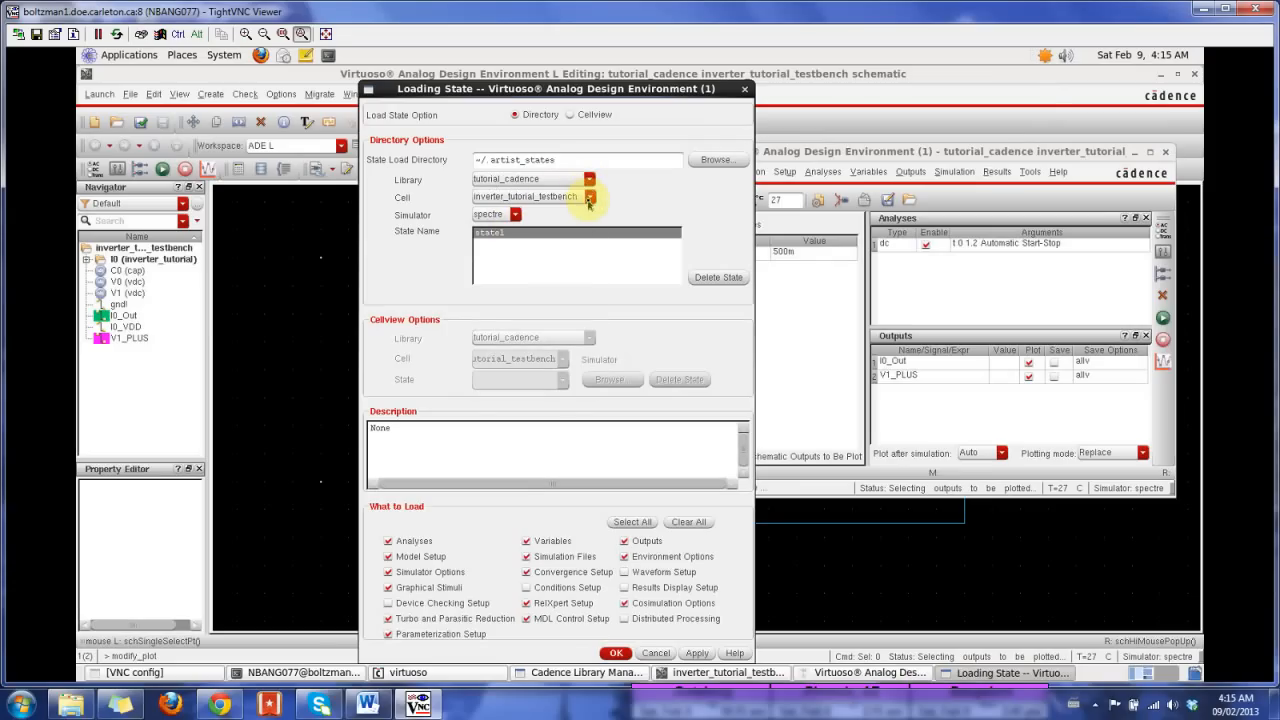
left_click(588, 201)
left_click(590, 201)
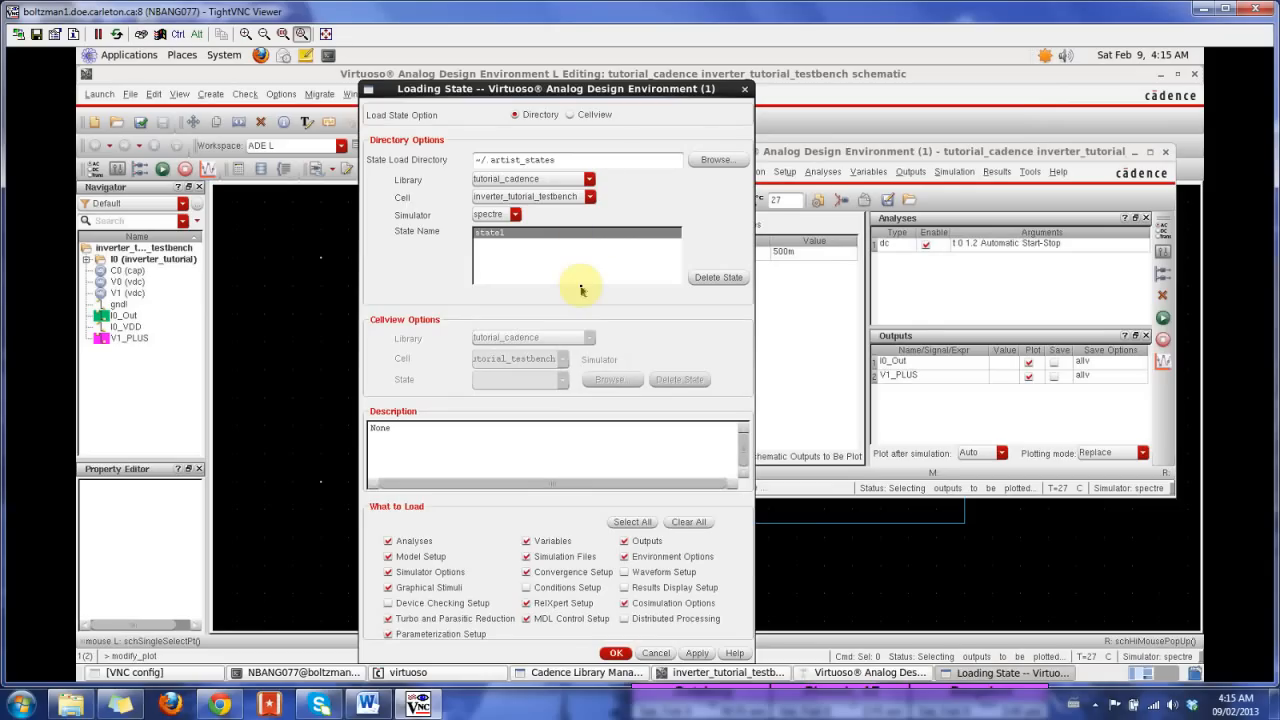
left_click(617, 653)
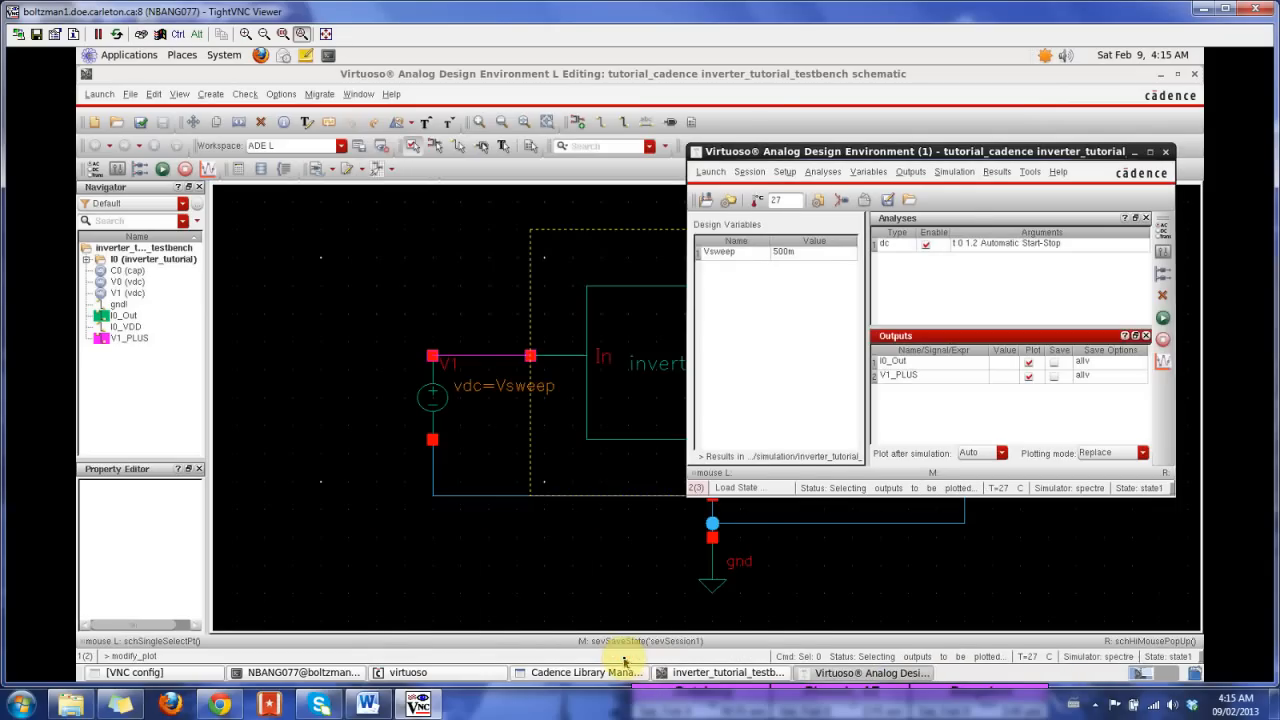
Step: Netlist and run the DC simulation, look through the Vsweep steps in the output log, and return to the plot window
left_click(1163, 320)
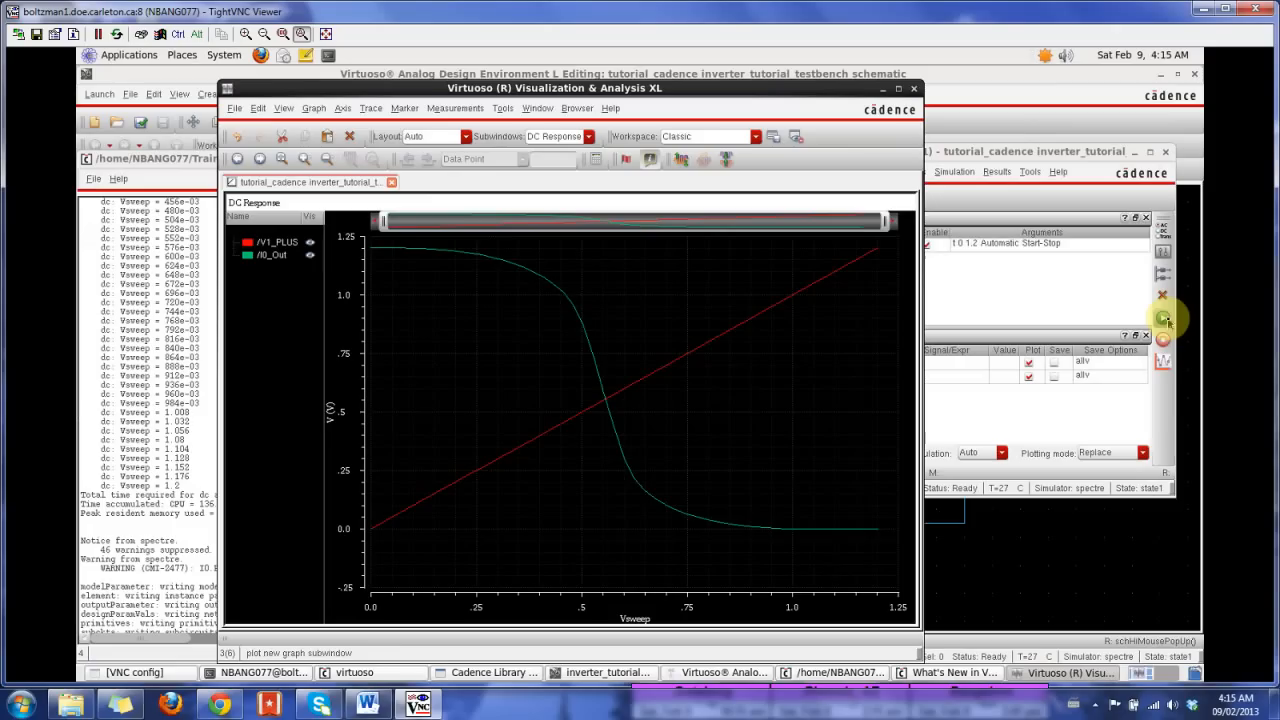
left_click(172, 160)
left_click_drag(172, 160, 722, 108)
left_click_drag(986, 423, 766, 243)
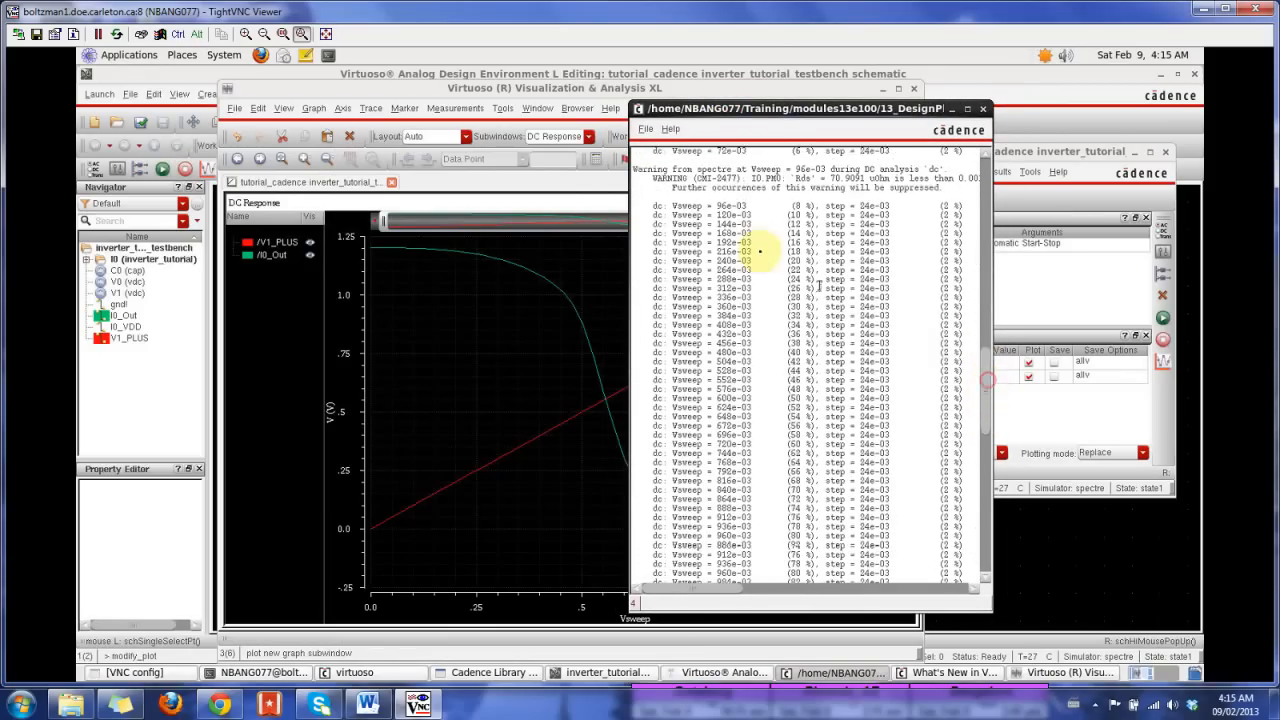
left_click_drag(986, 386, 754, 463)
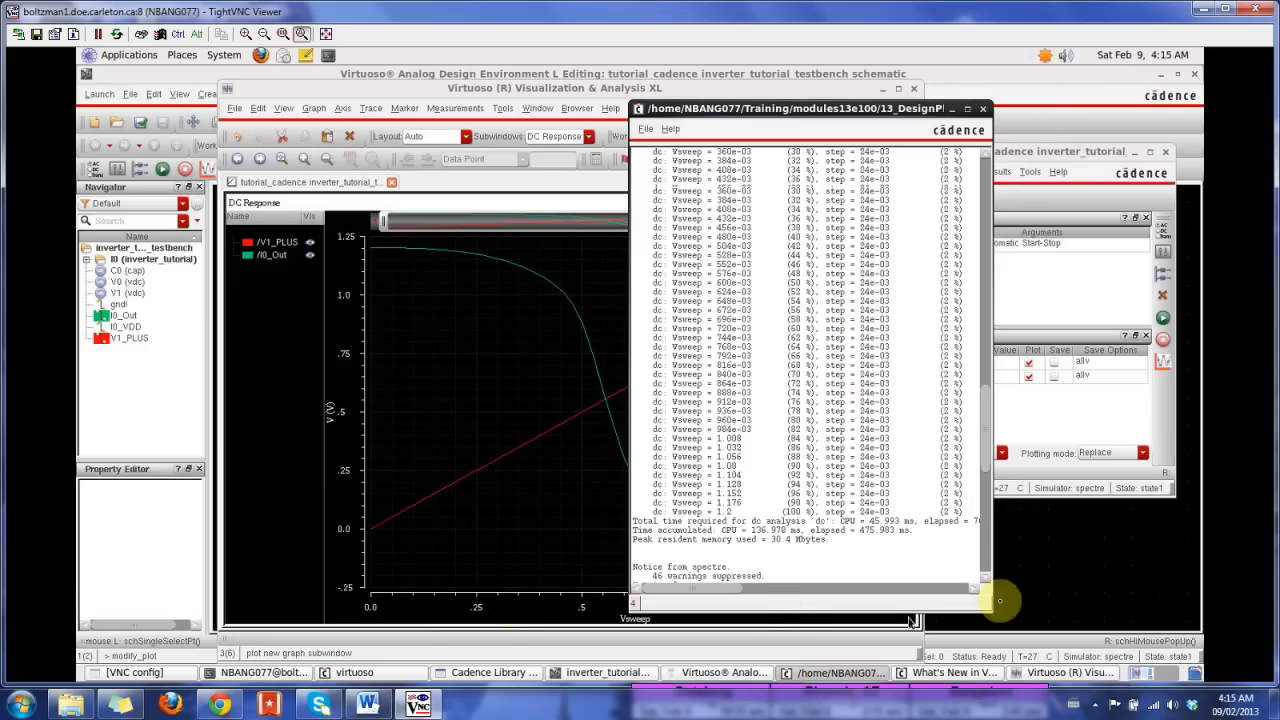
left_click(519, 88)
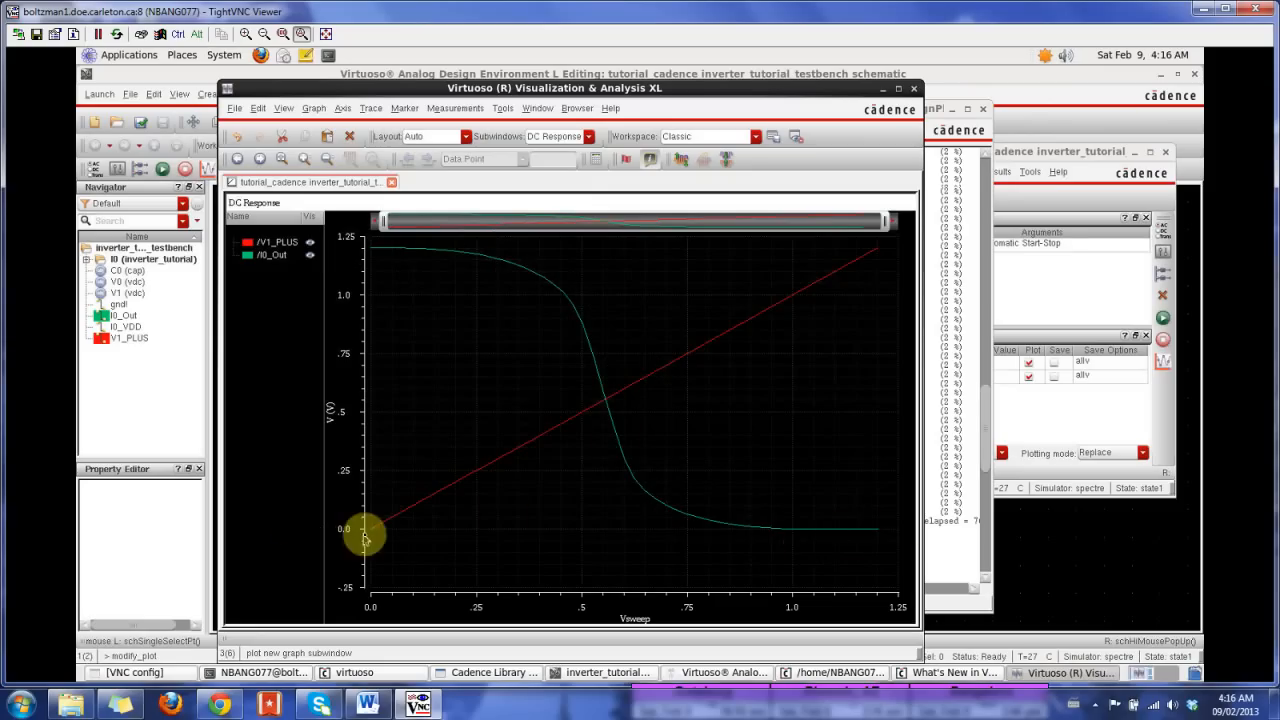
Step: Examine the point and horizontal options and the position modes for creating a graph marker, and close the dialog without creating one
mouse_move(593, 395)
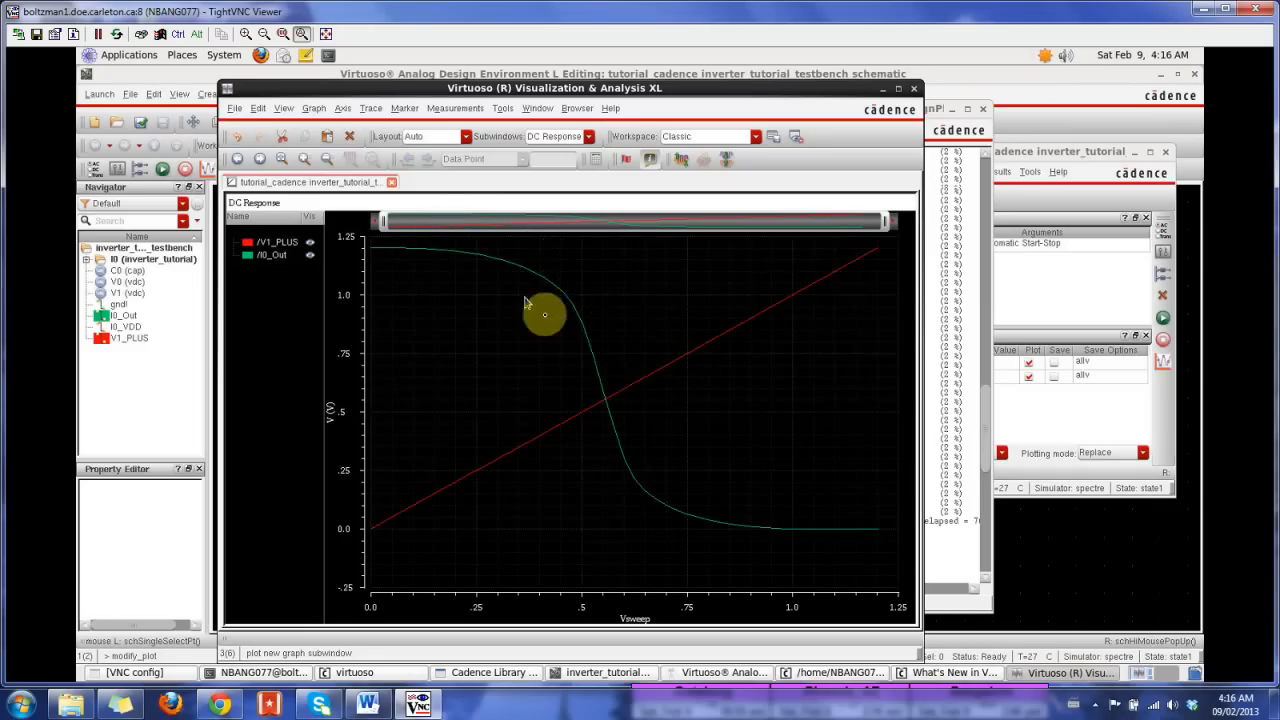
left_click(398, 109)
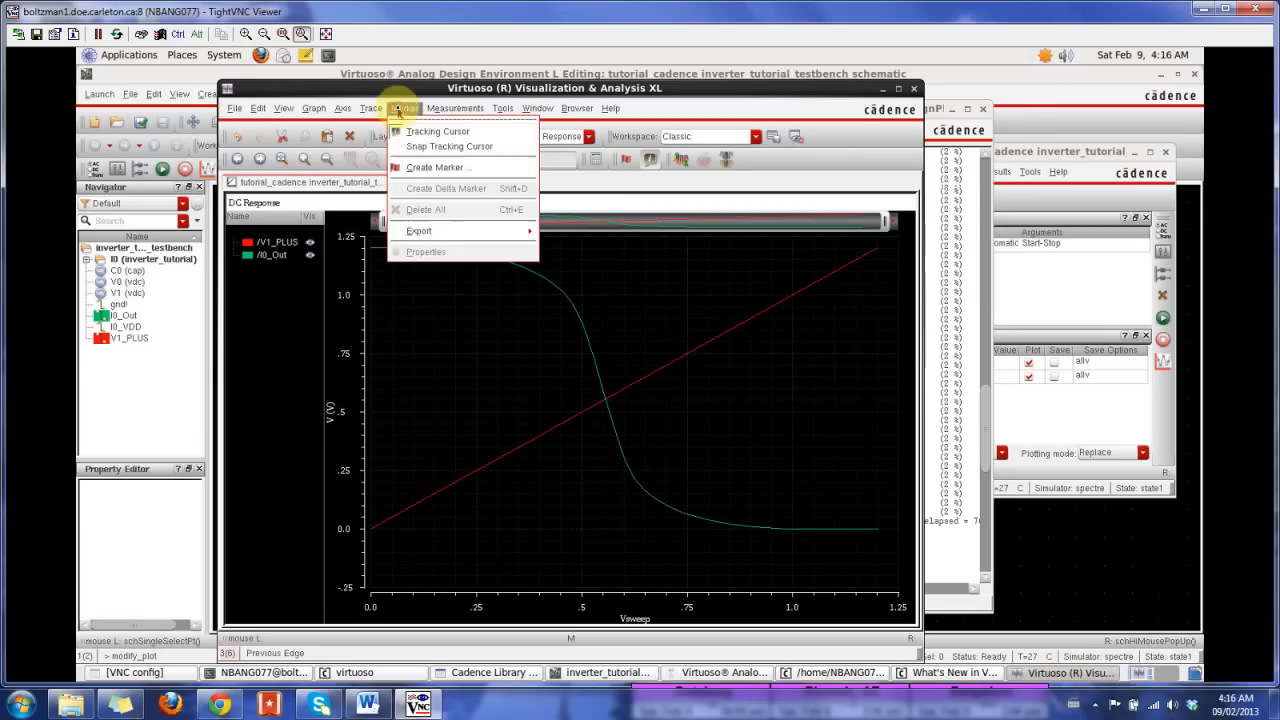
left_click(429, 168)
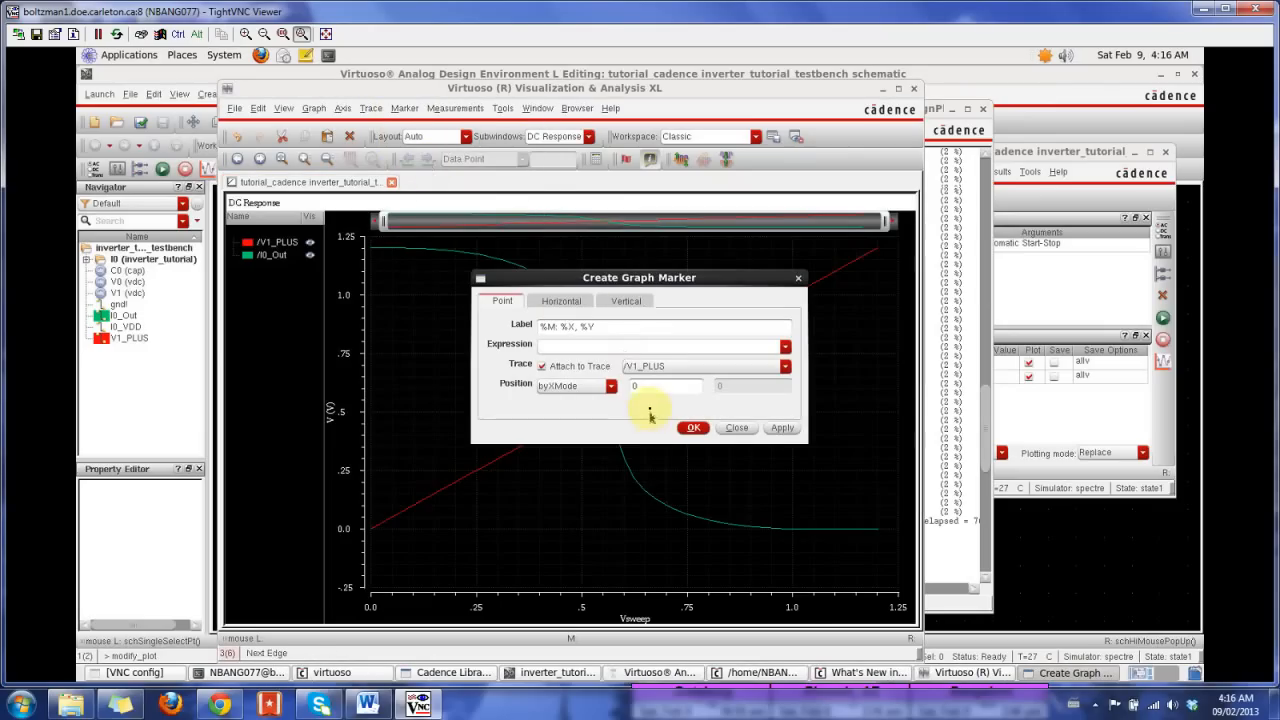
left_click(557, 304)
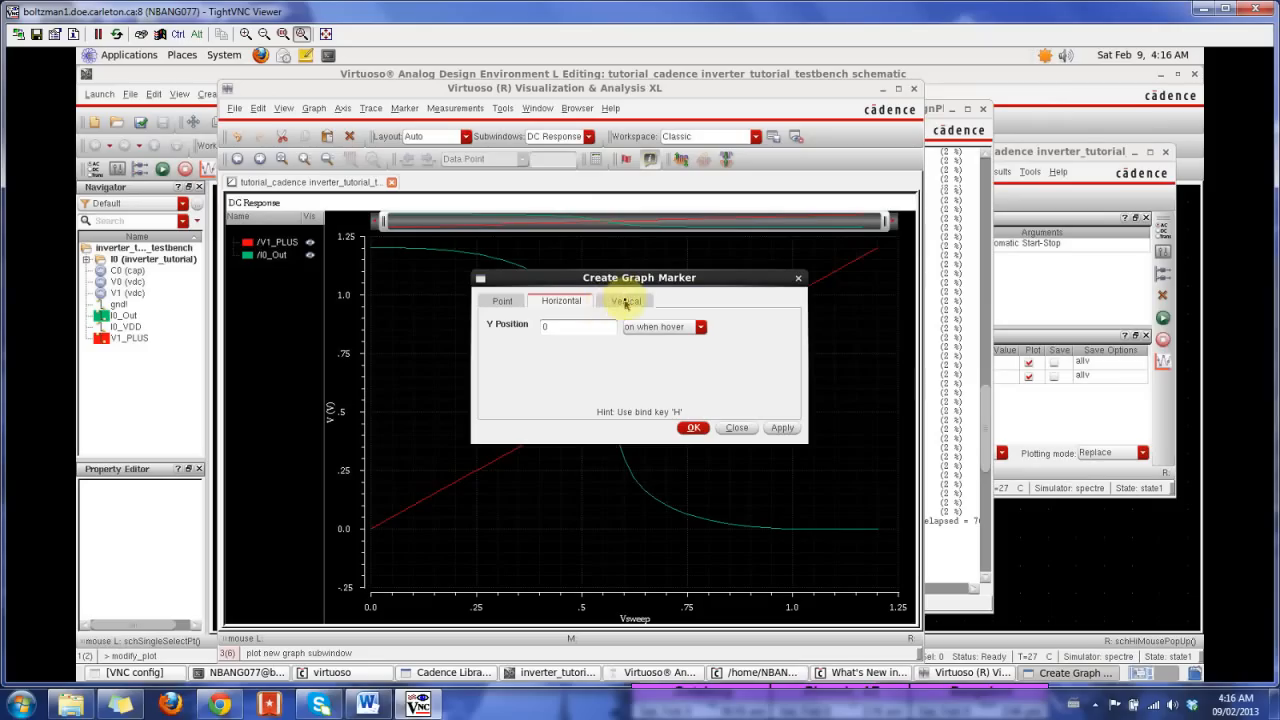
left_click(499, 303)
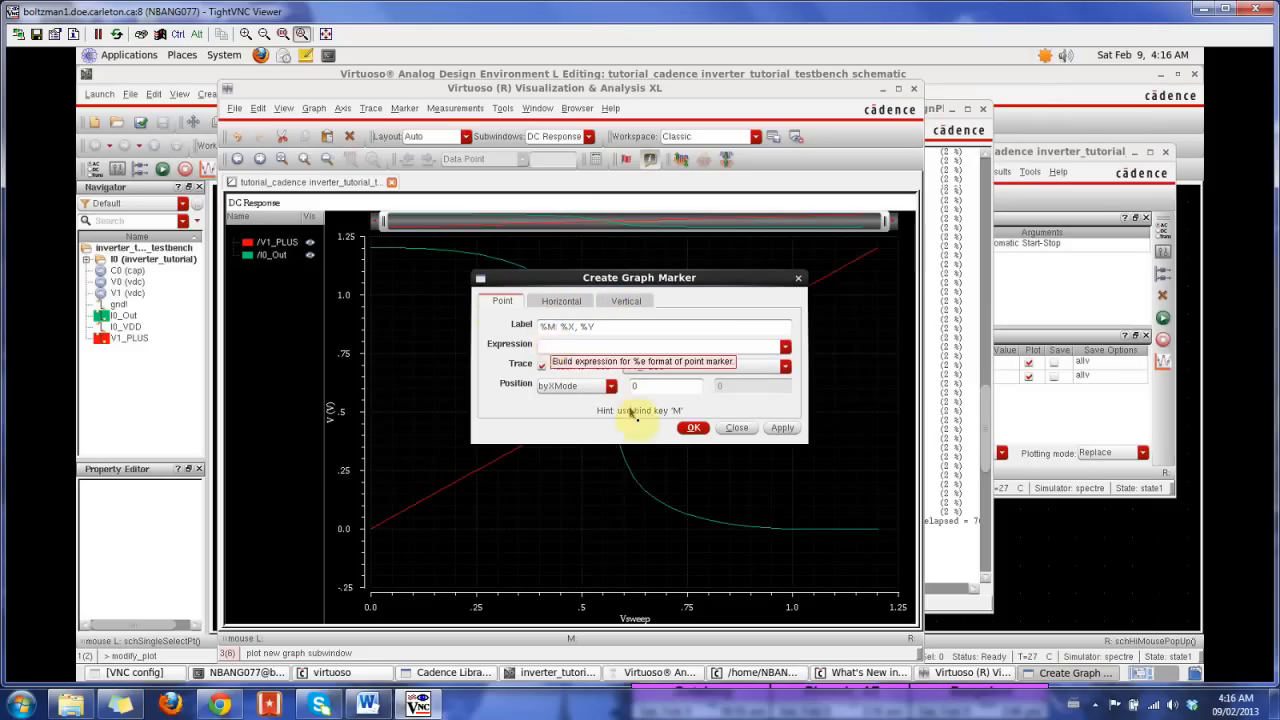
left_click(608, 389)
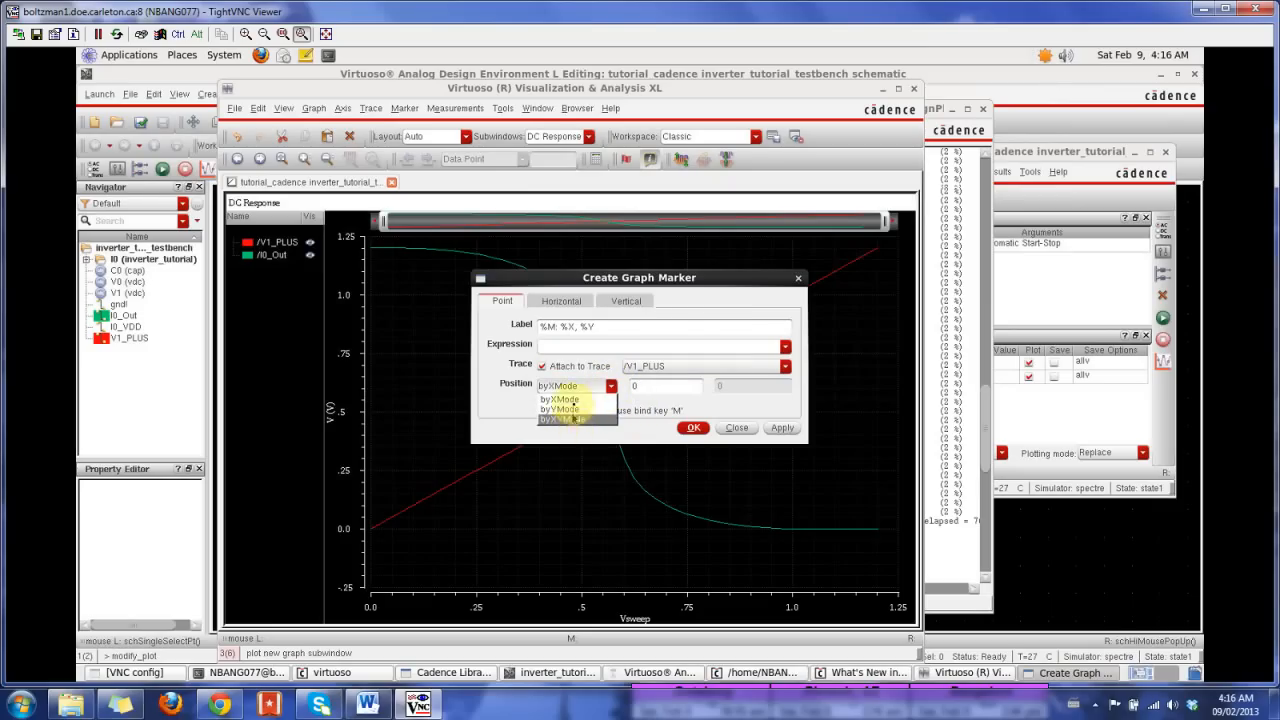
left_click(610, 386)
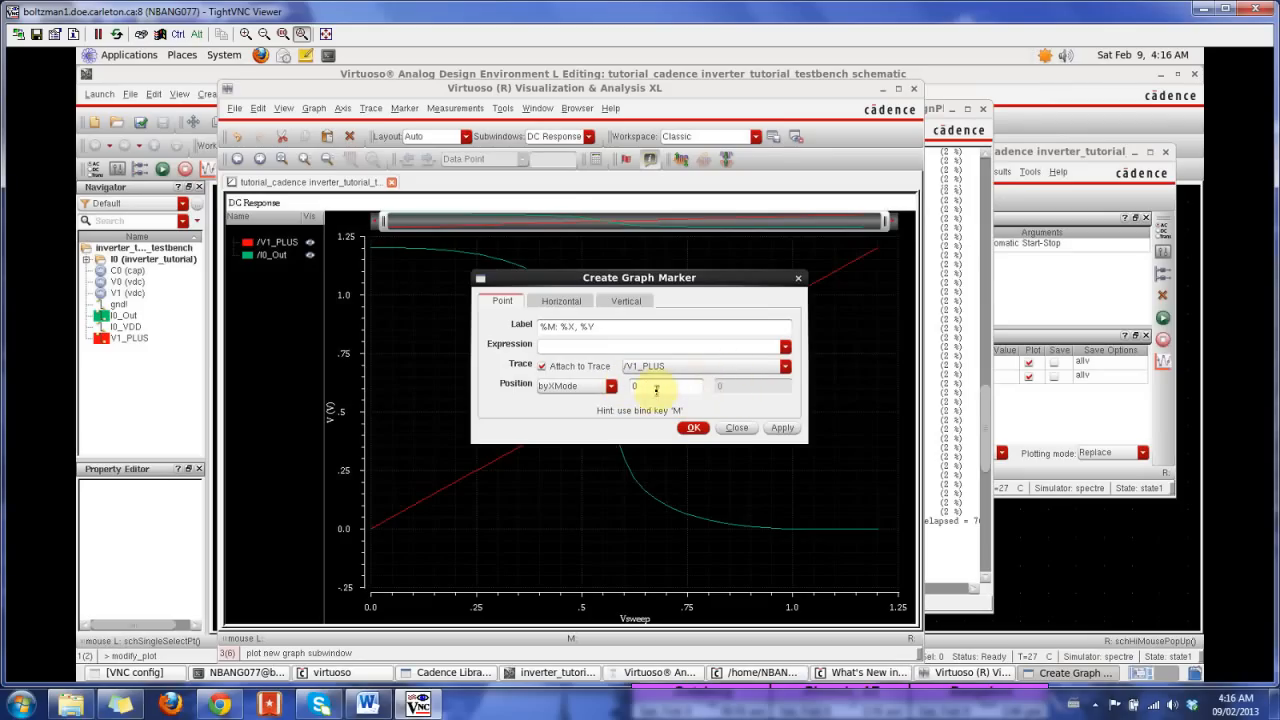
left_click(736, 428)
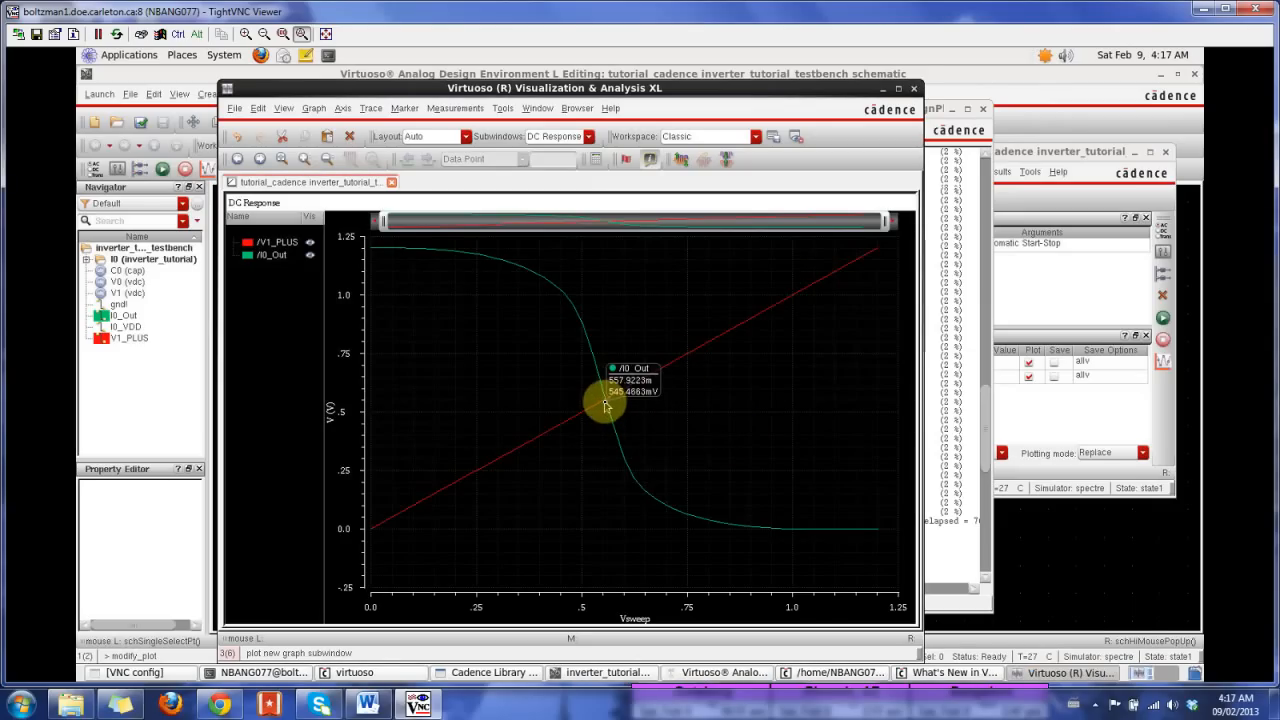
Step: Place a point marker on the I0_Out curve where it crosses V1_PLUS, at a Vsweep of about 557m
key("m")
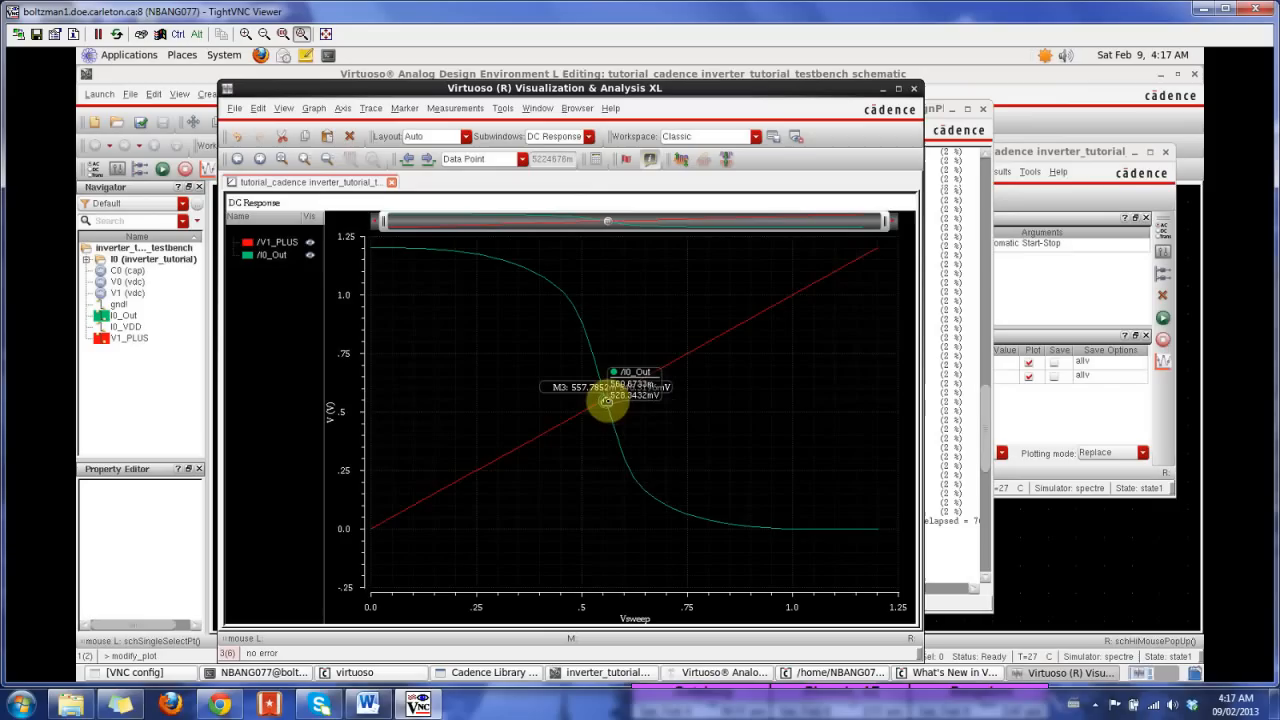
mouse_move(606, 401)
left_mouse_down()
mouse_move(586, 343)
mouse_move(523, 277)
mouse_move(458, 264)
mouse_move(600, 366)
mouse_move(788, 291)
mouse_move(605, 400)
left_mouse_up()
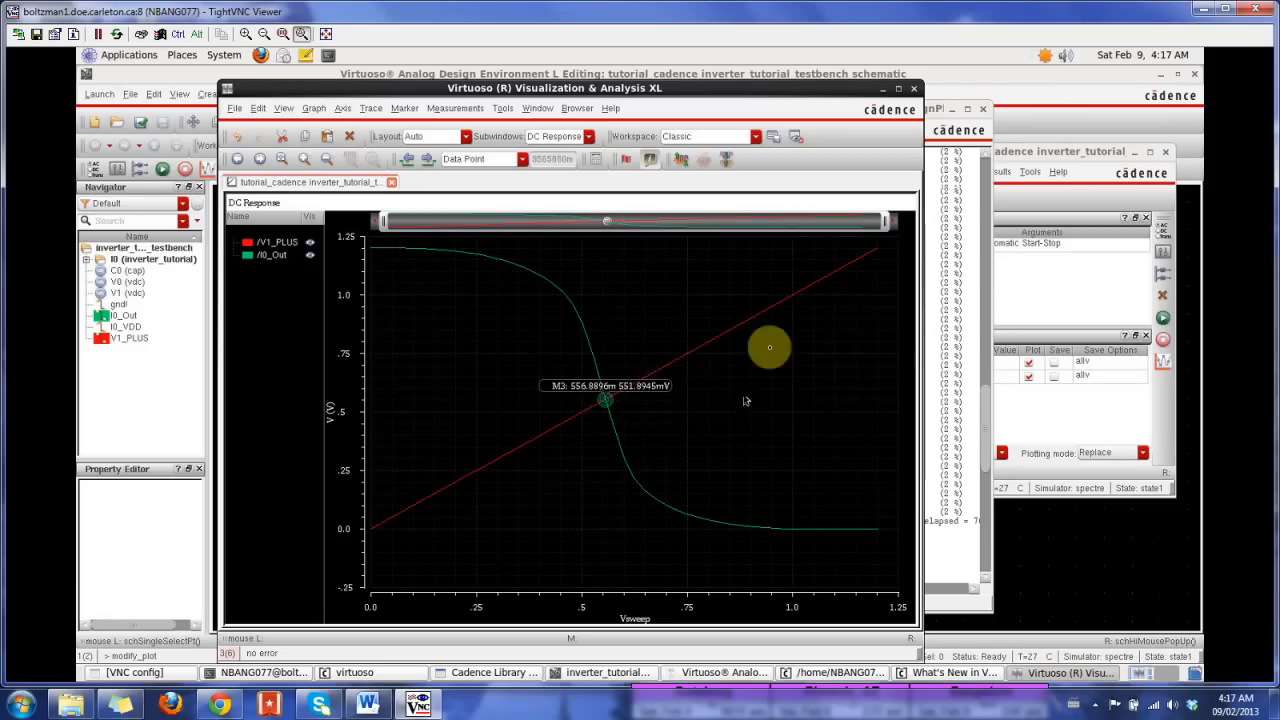
mouse_move(884, 222)
left_mouse_down()
mouse_move(543, 222)
mouse_move(887, 218)
left_mouse_up()
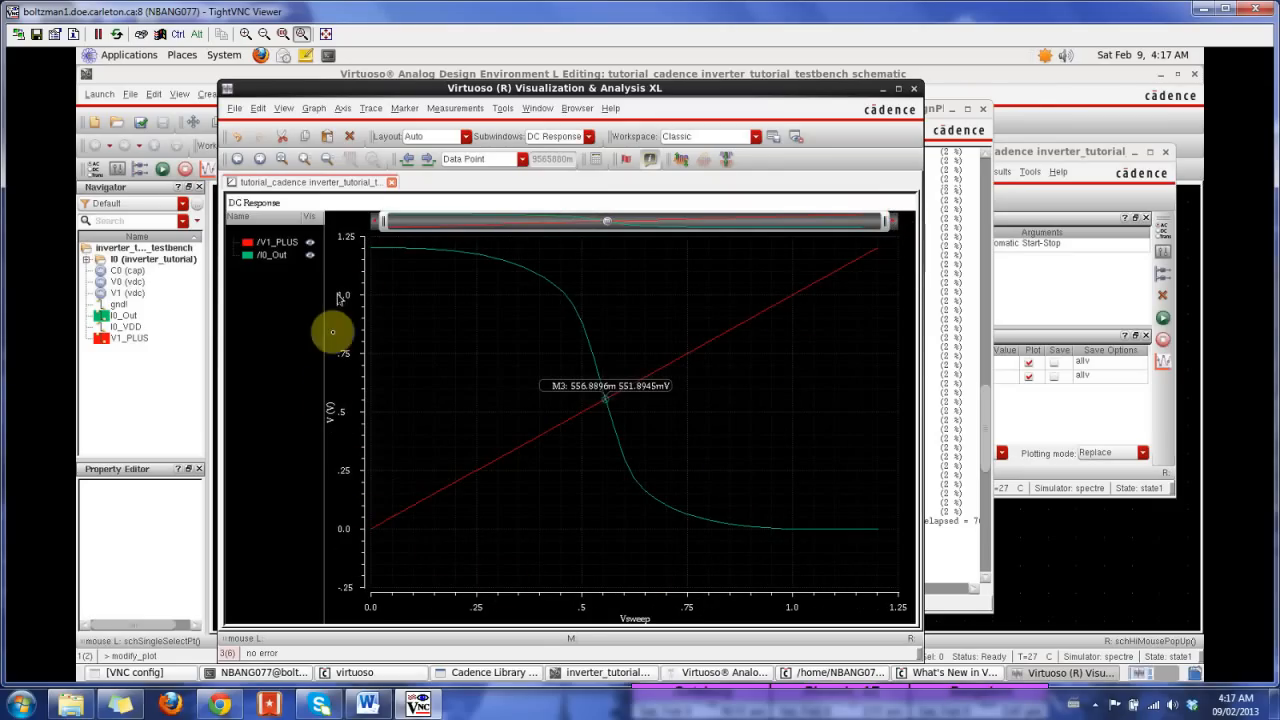
right_click(648, 607)
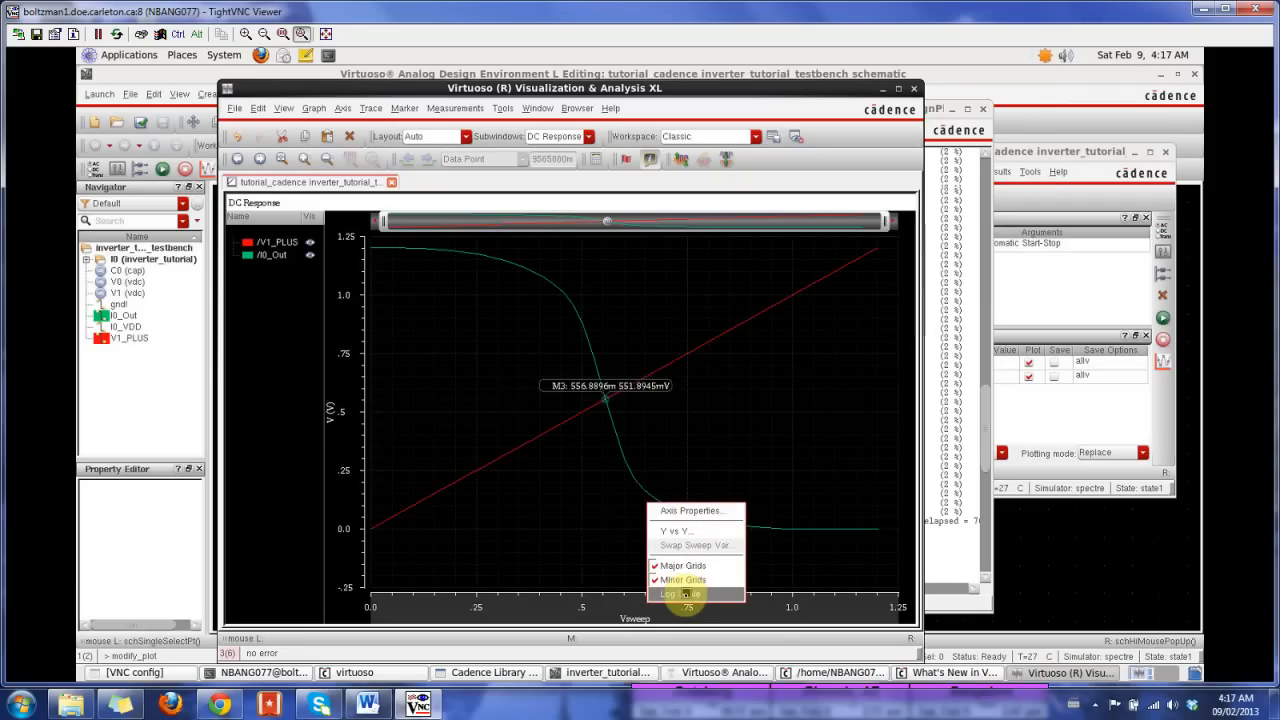
left_click(560, 562)
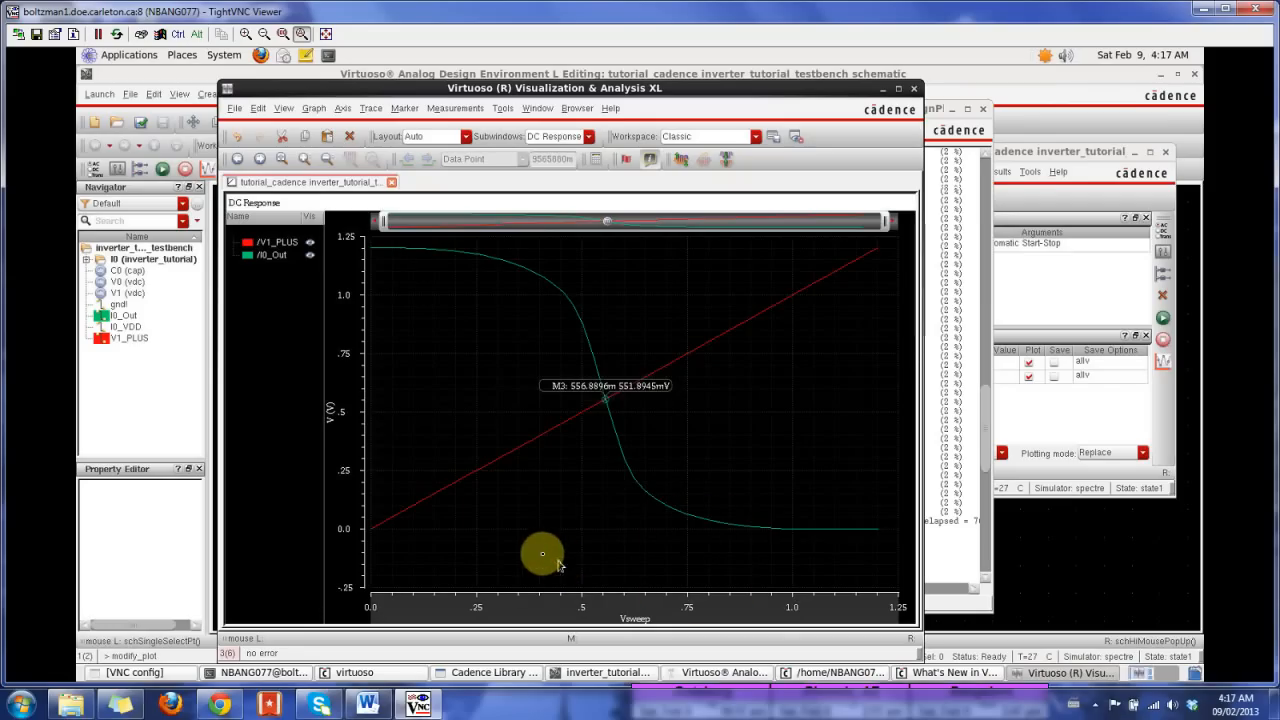
Step: Change the V1_PLUS trace color to blue in its trace properties and deselect the trace
double_click(250, 247)
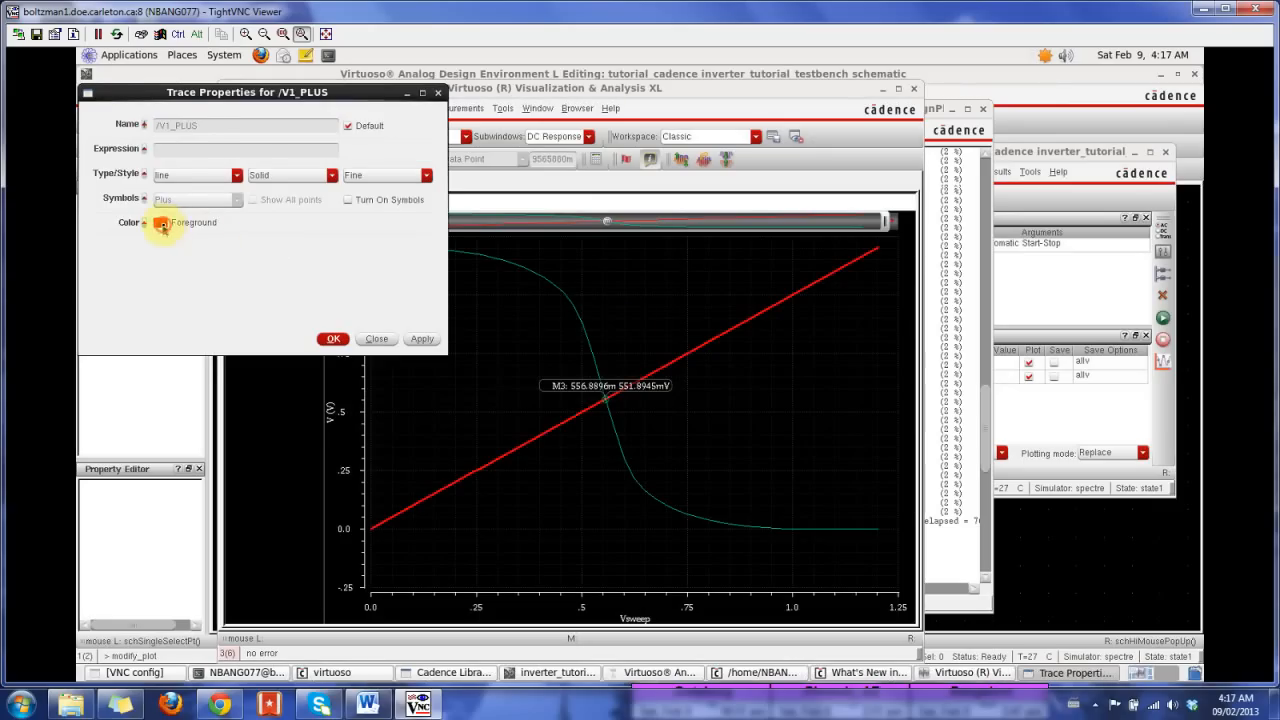
left_click(160, 224)
left_click(102, 185)
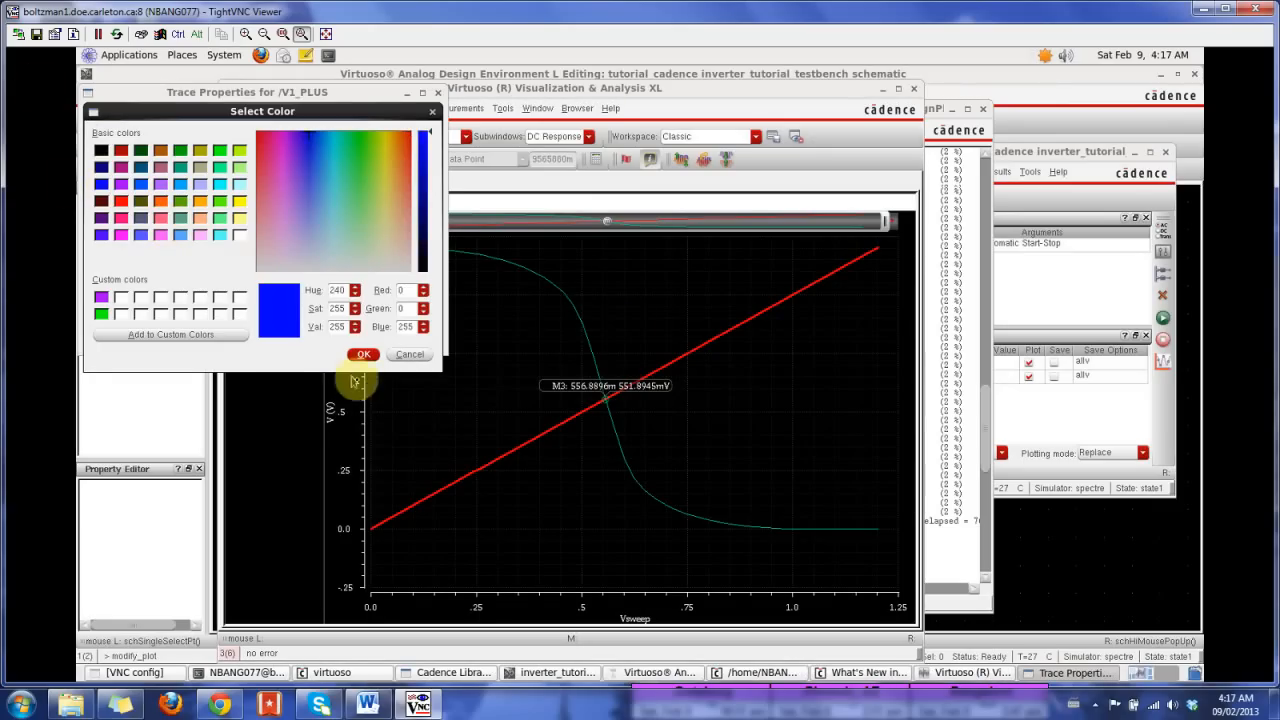
left_click(362, 355)
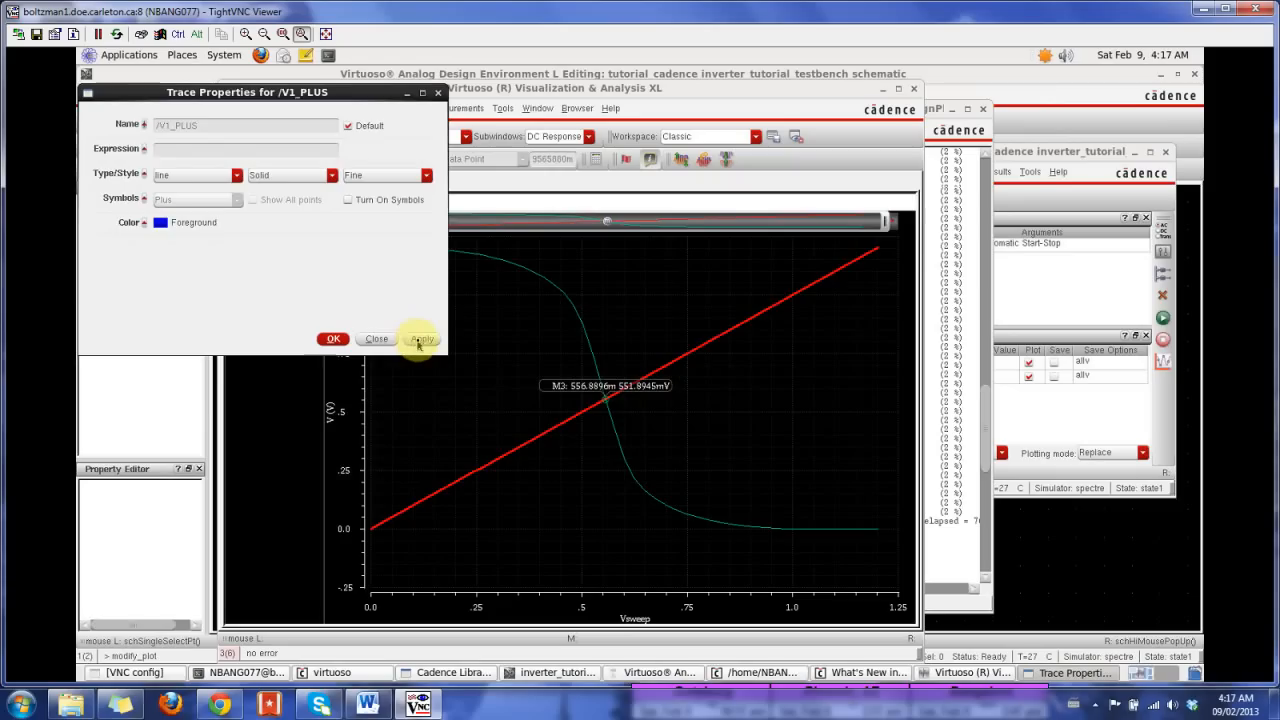
left_click(419, 339)
left_click(333, 339)
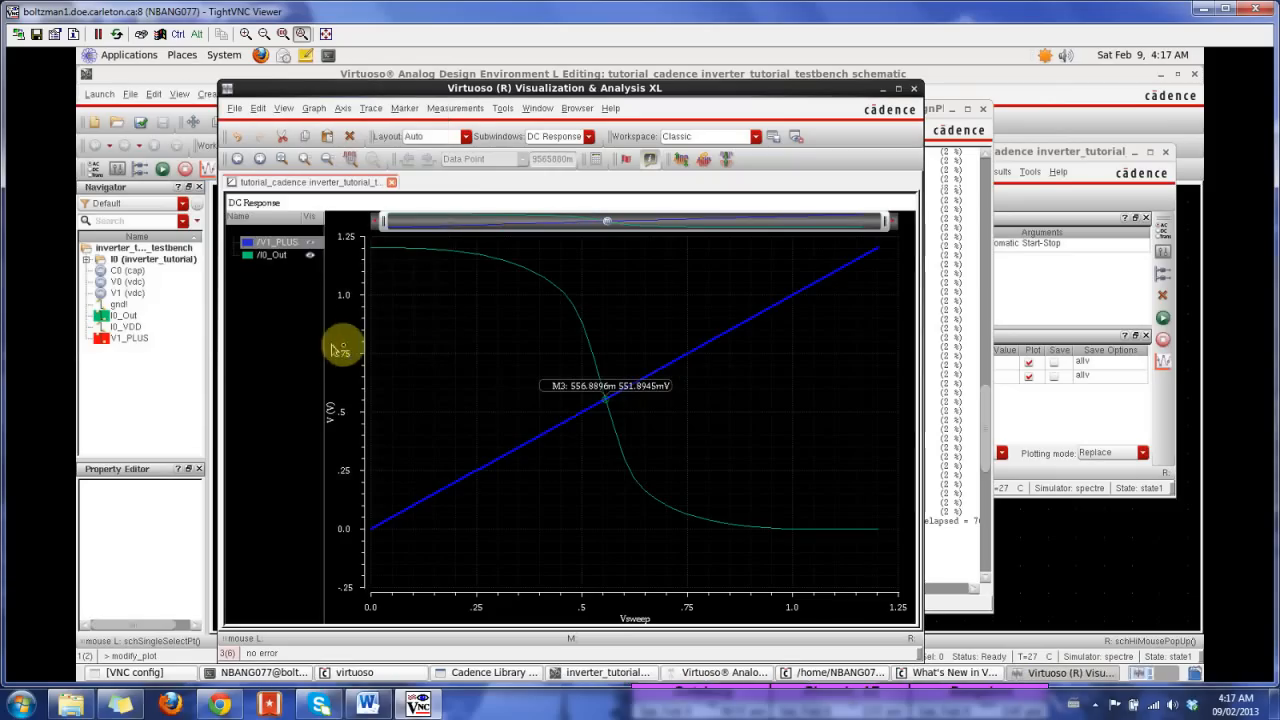
left_click(705, 427)
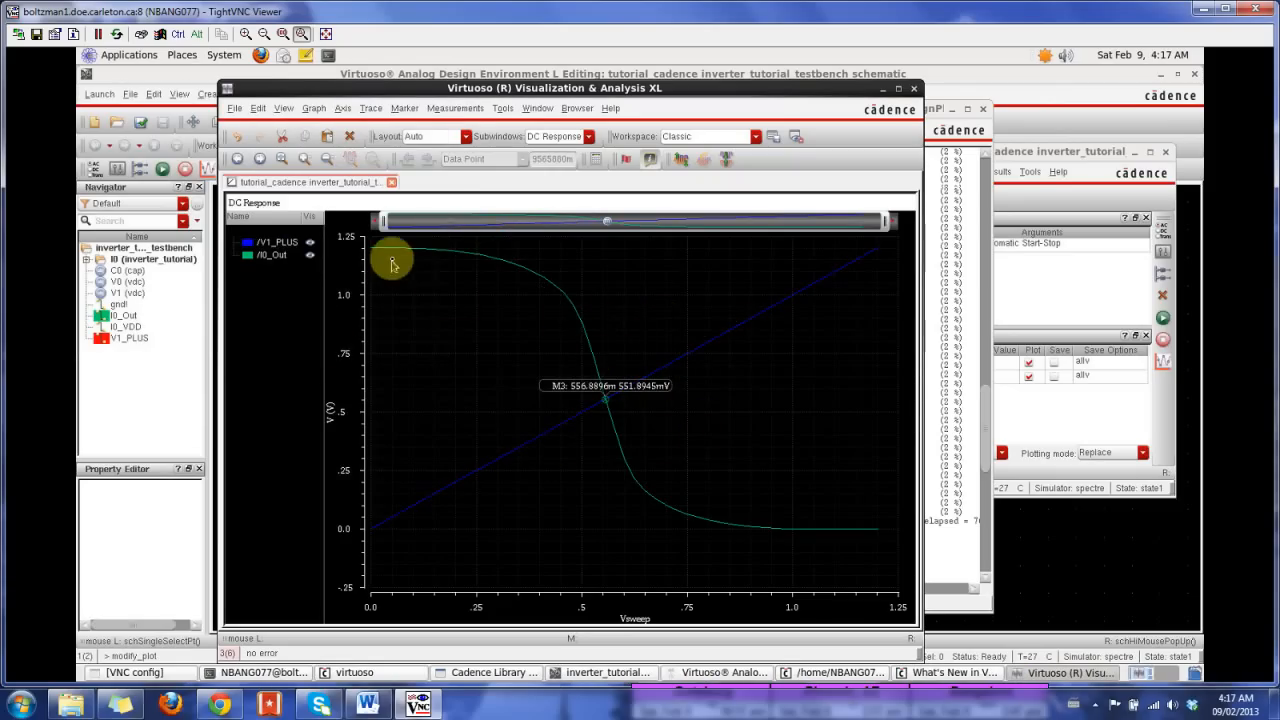
Step: Split the V1_PLUS and I0_Out traces into separate strips, and combine them into one graph again
left_click(678, 162)
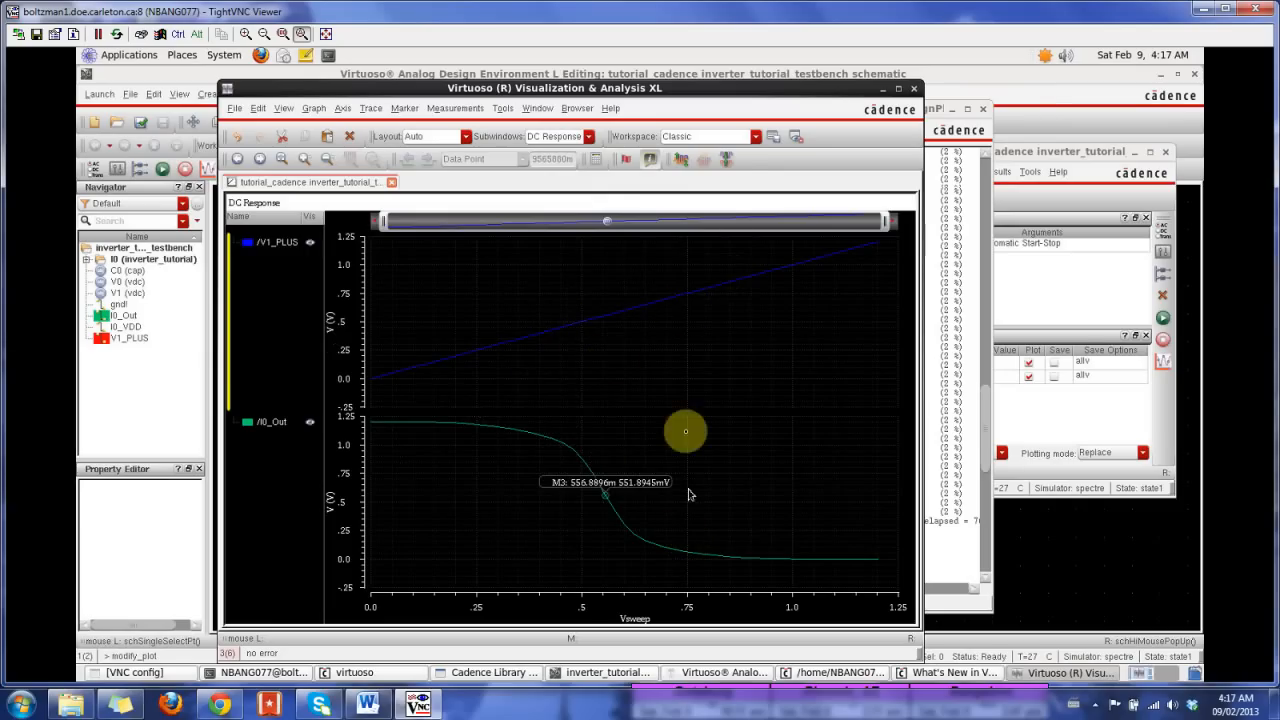
left_click(730, 162)
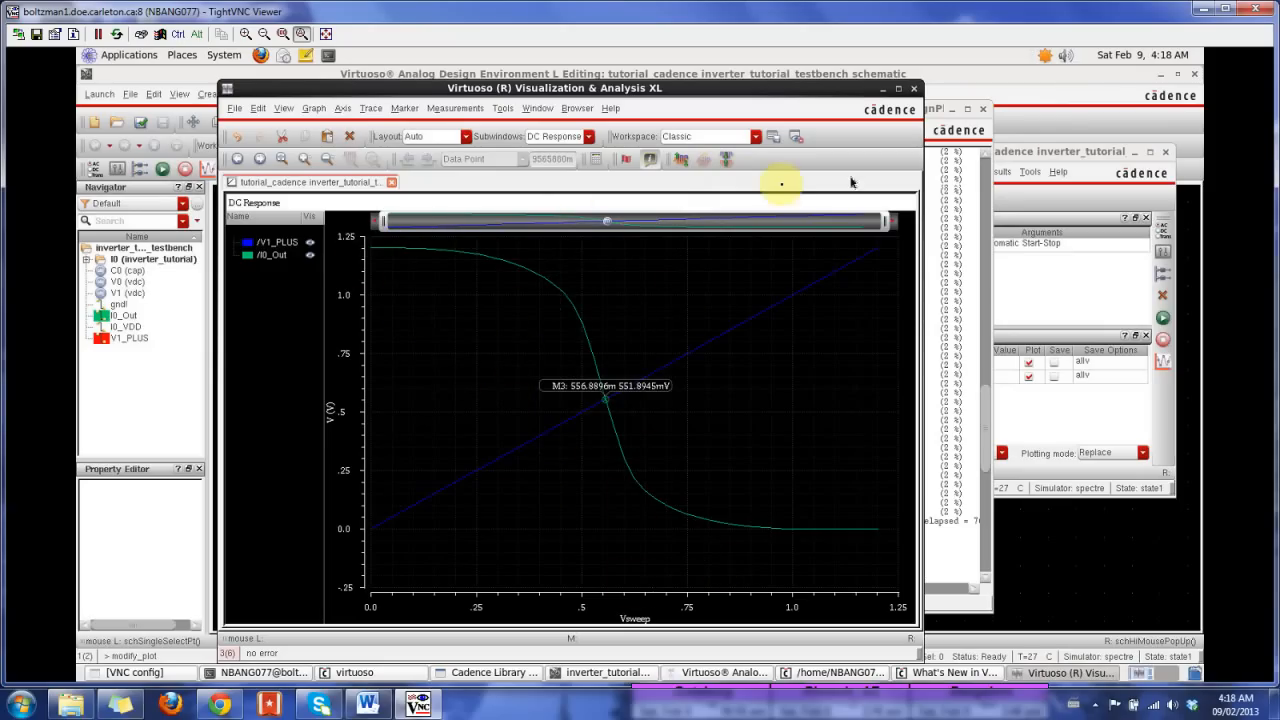
Step: Bring the ADE L window in front of the graph, review the dc analysis settings, and close them without changes
left_click(1063, 155)
left_click_drag(1063, 152, 640, 131)
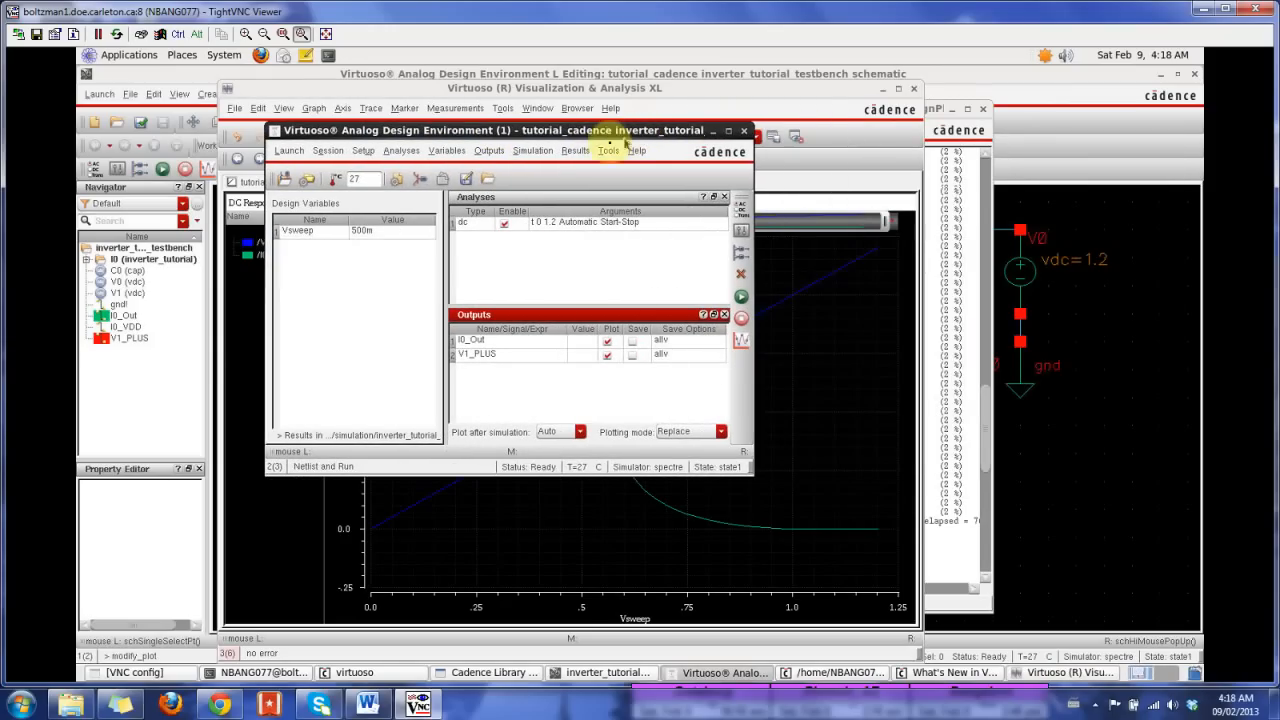
double_click(550, 223)
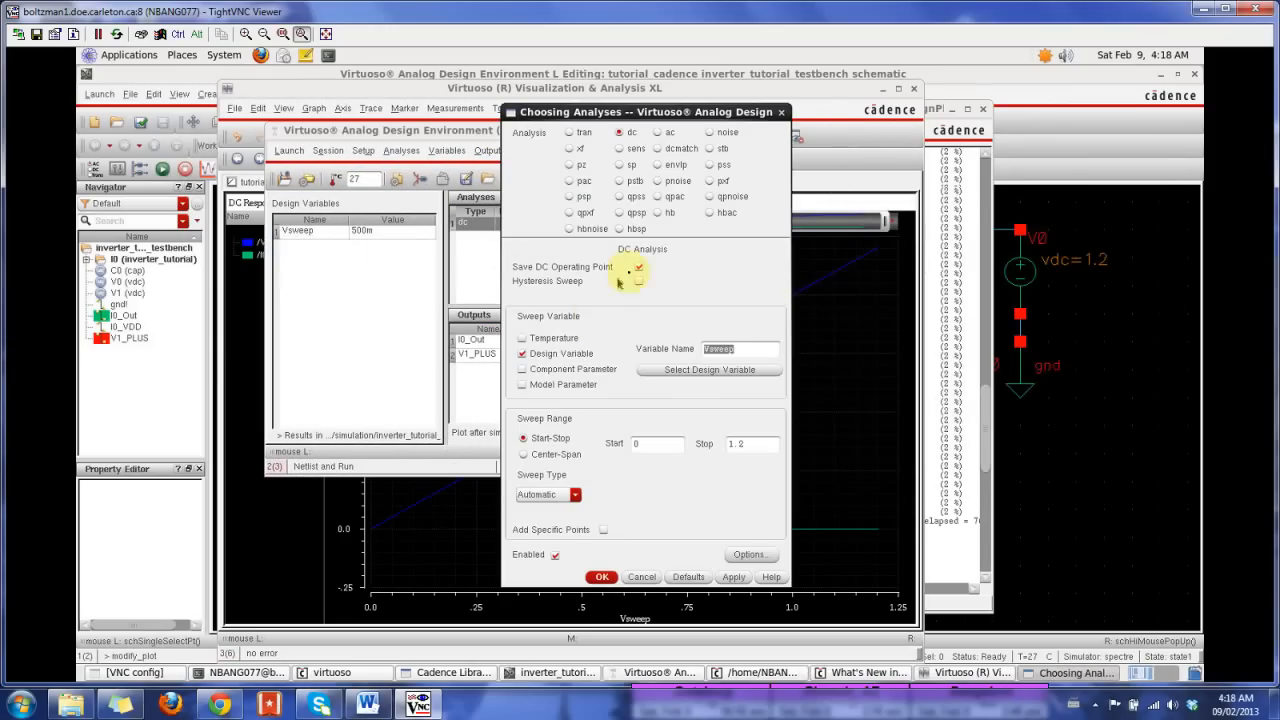
left_click(643, 578)
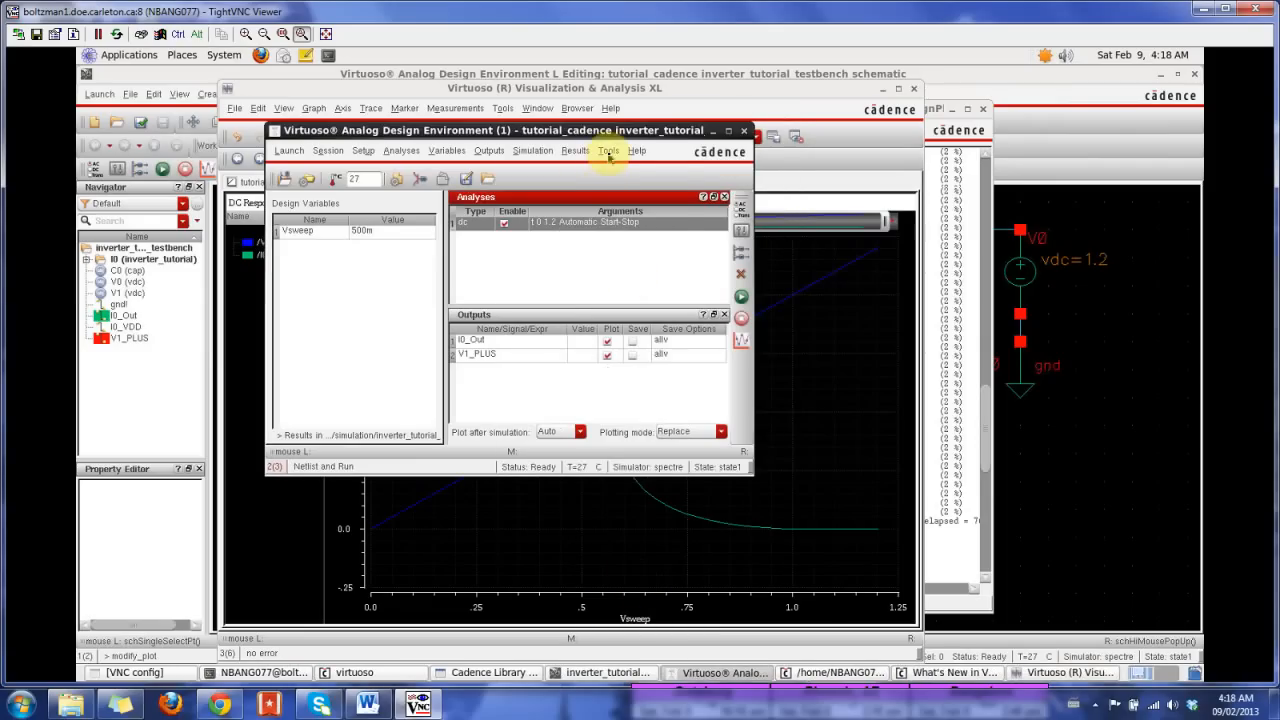
Step: Annotate the DC operating points from the simulation results on the testbench schematic
left_click(576, 151)
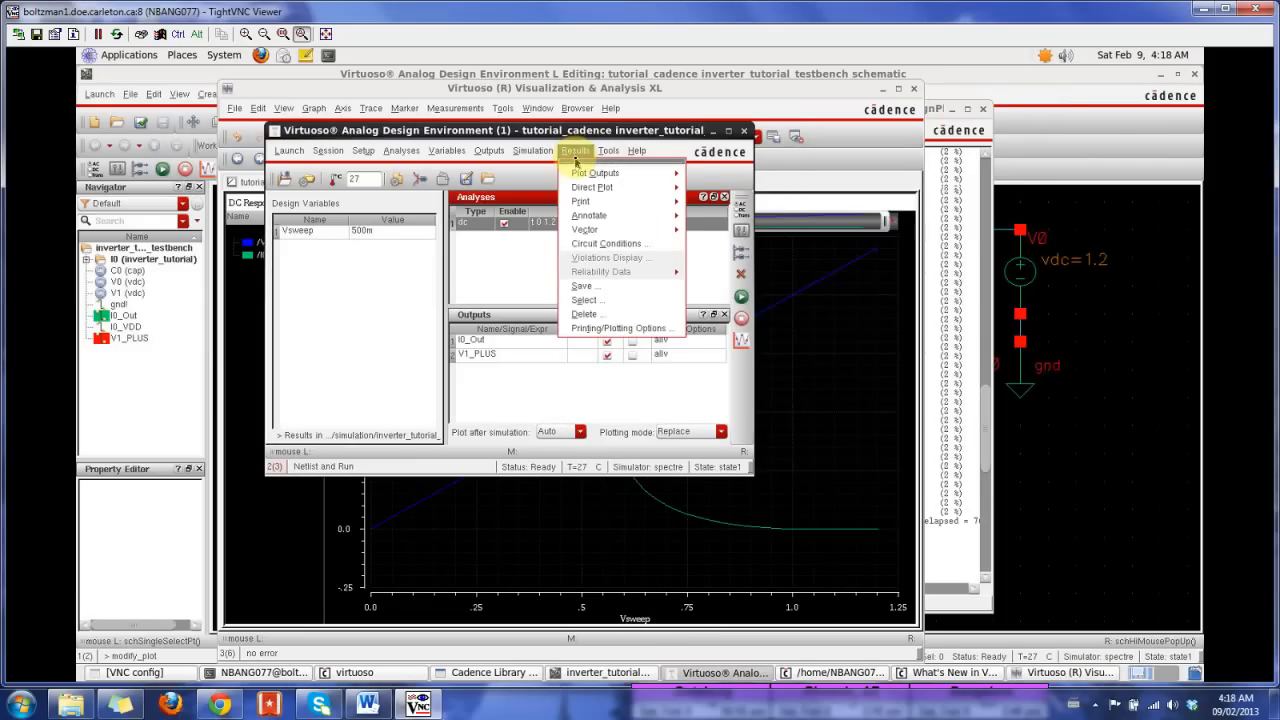
mouse_move(651, 218)
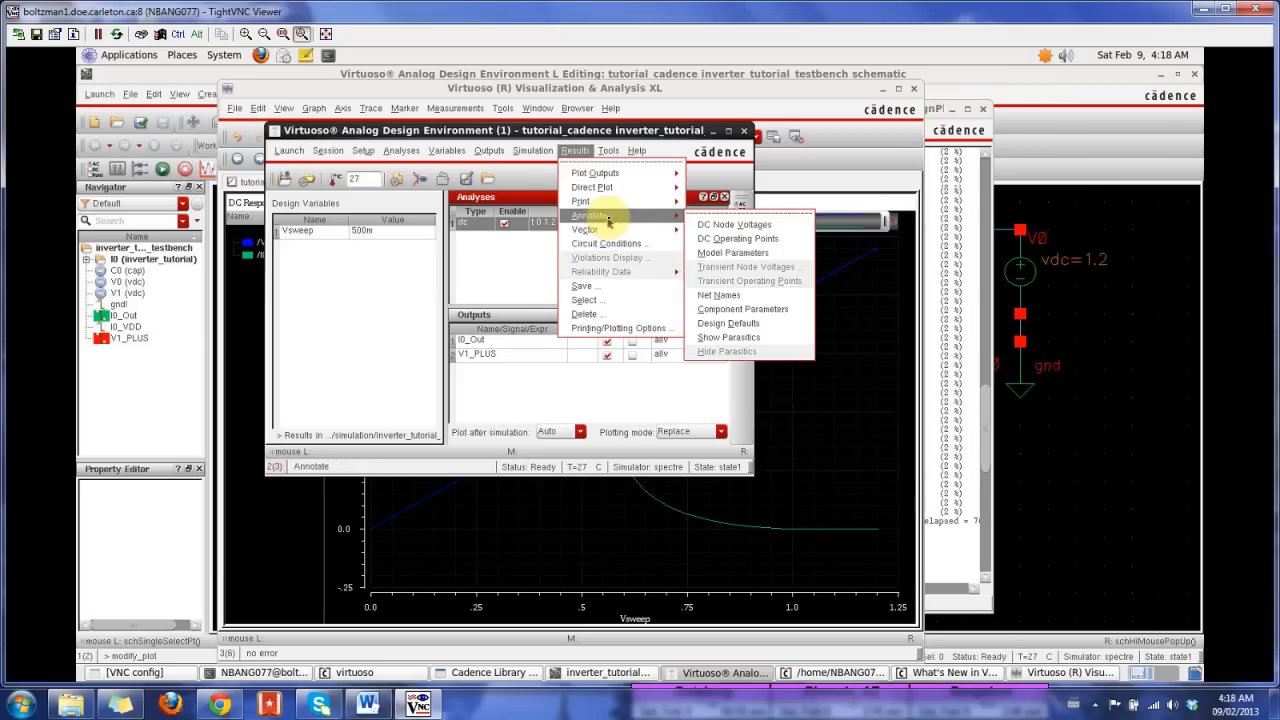
left_click(783, 242)
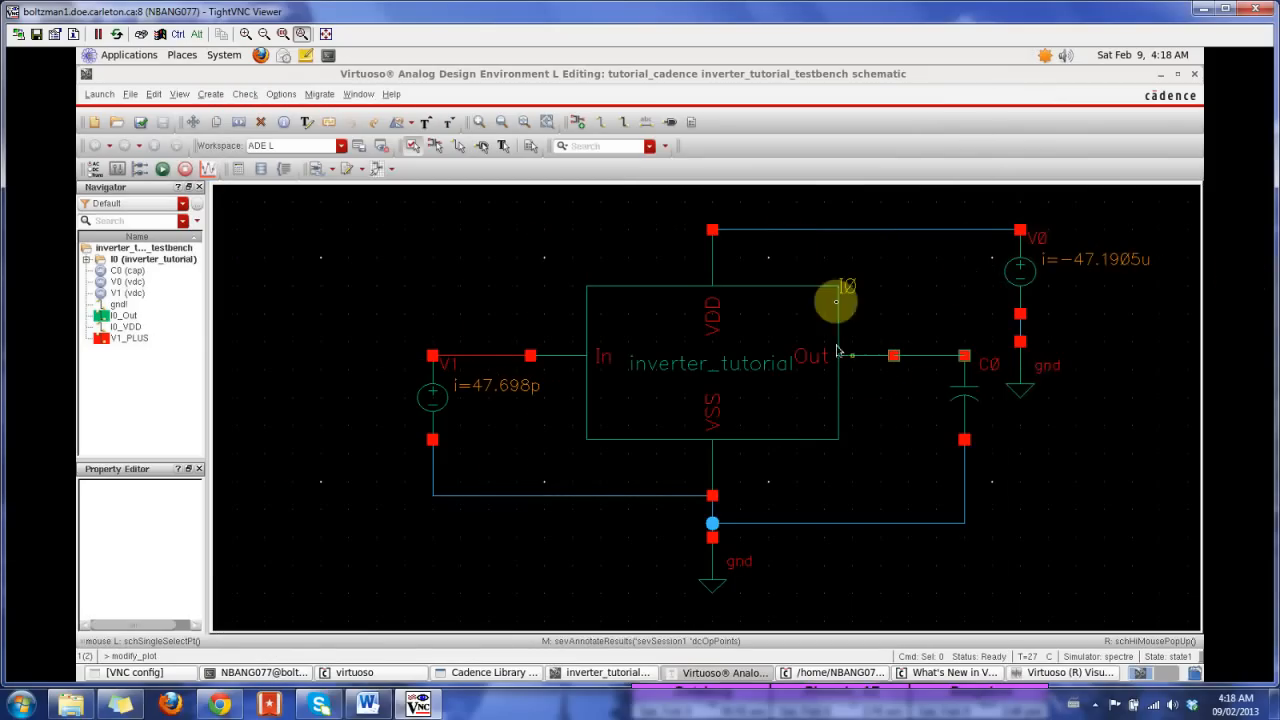
Step: Descend into the I0 inverter instance, opening its schematic view for reading in a new tab
left_click(602, 235)
right_click(602, 232)
left_click(683, 344)
left_click(681, 343)
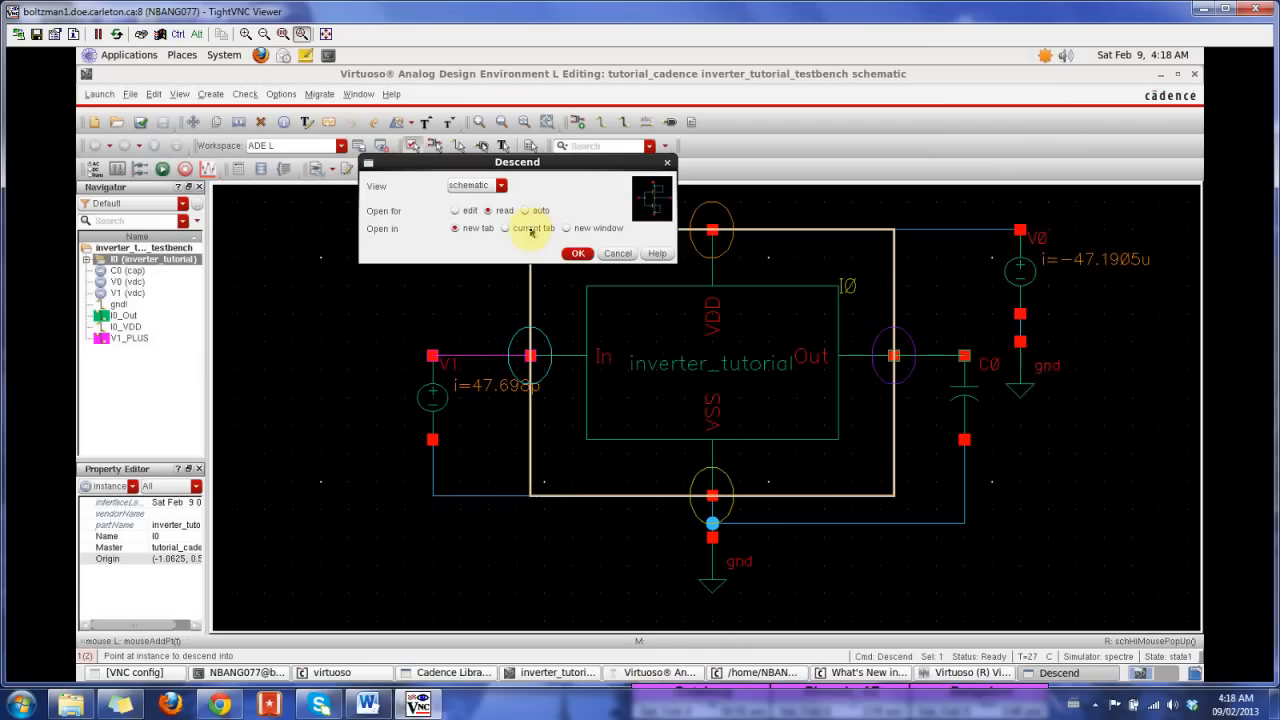
left_click(576, 253)
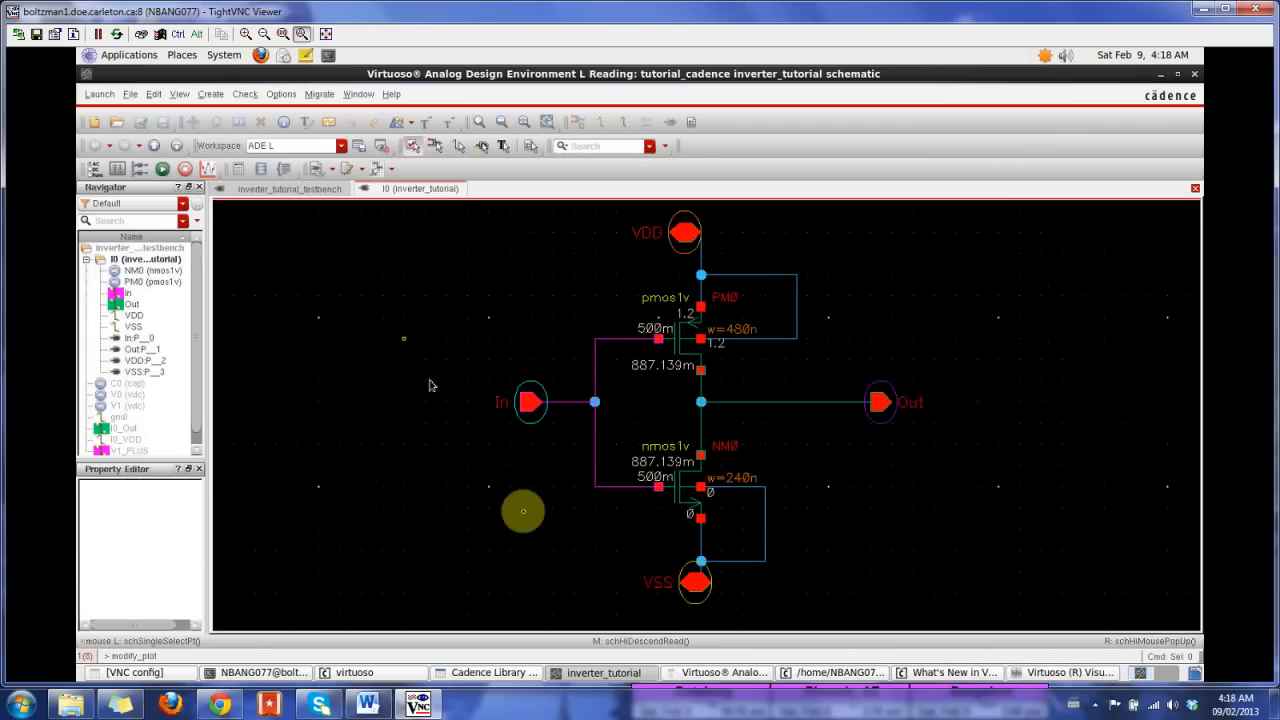
Step: Return to the ADE L window and reapply the DC operating point annotation with the inverter schematic open
left_click(733, 674)
left_click(572, 150)
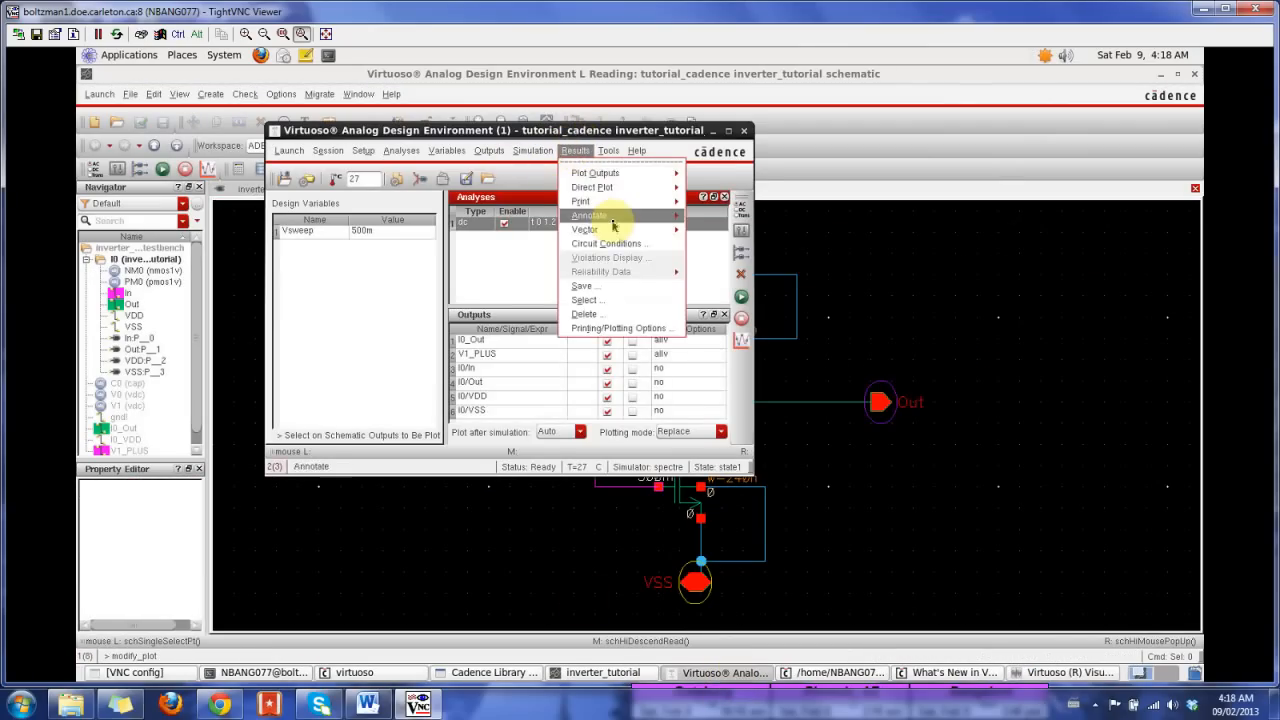
mouse_move(614, 227)
left_click(730, 239)
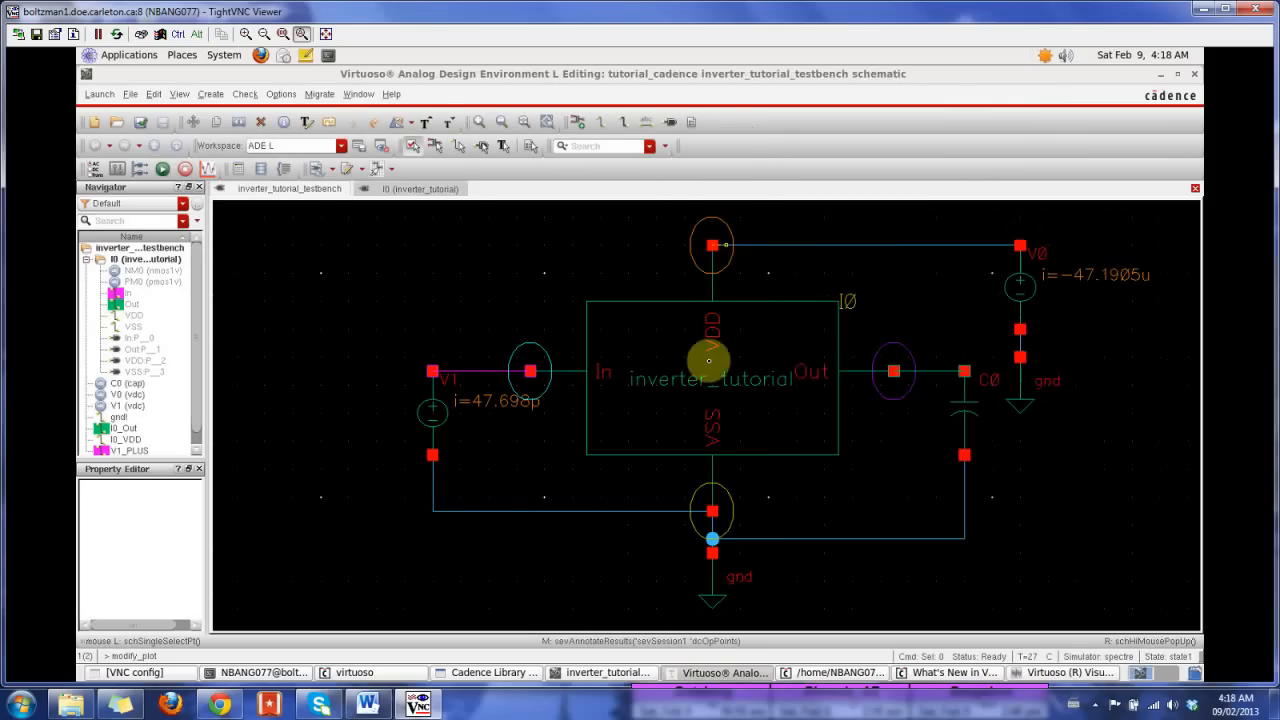
Step: Descend again from the testbench into I0's schematic in read mode to inspect the PM0 and NM0 operating points
right_click(722, 355)
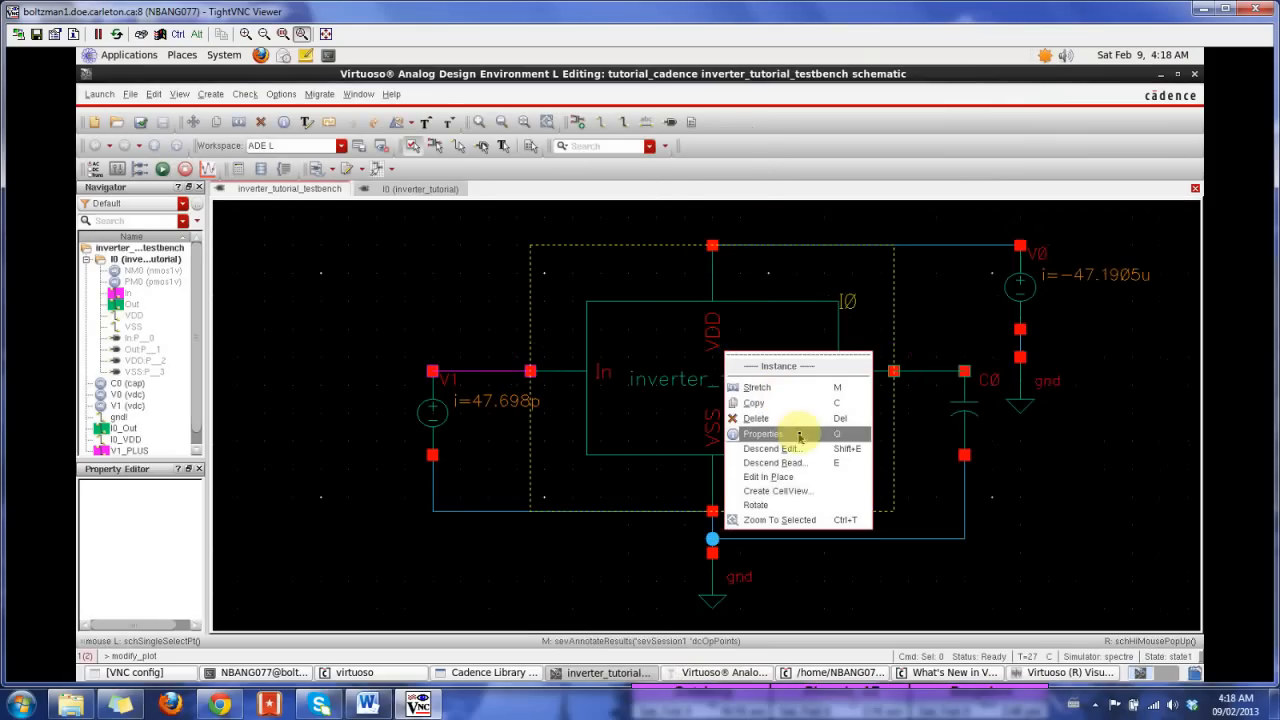
left_click(796, 463)
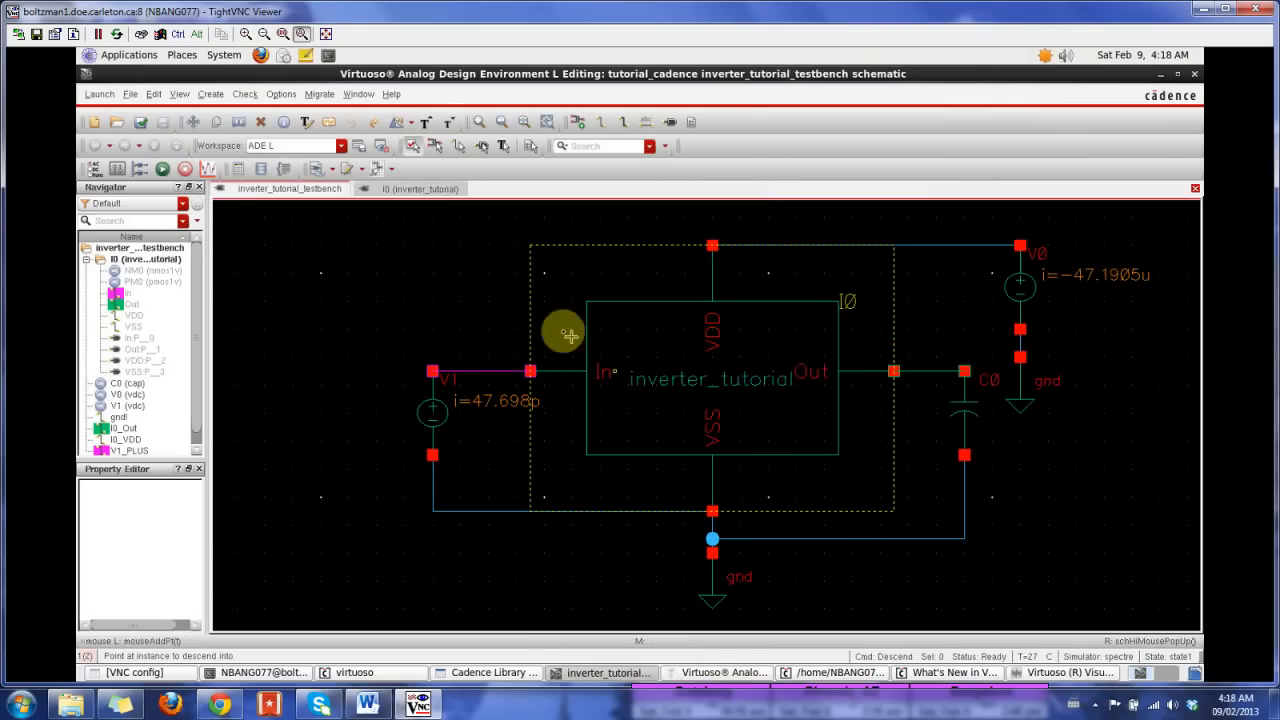
left_click(662, 364)
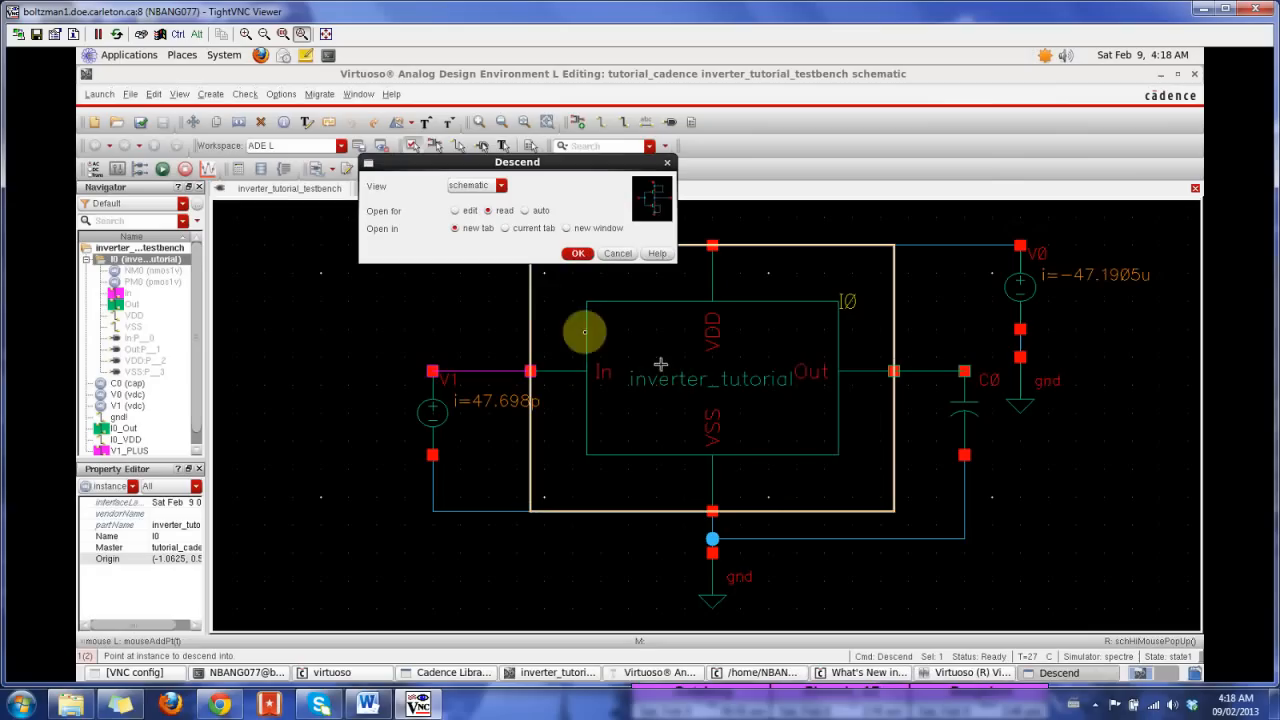
left_click(575, 253)
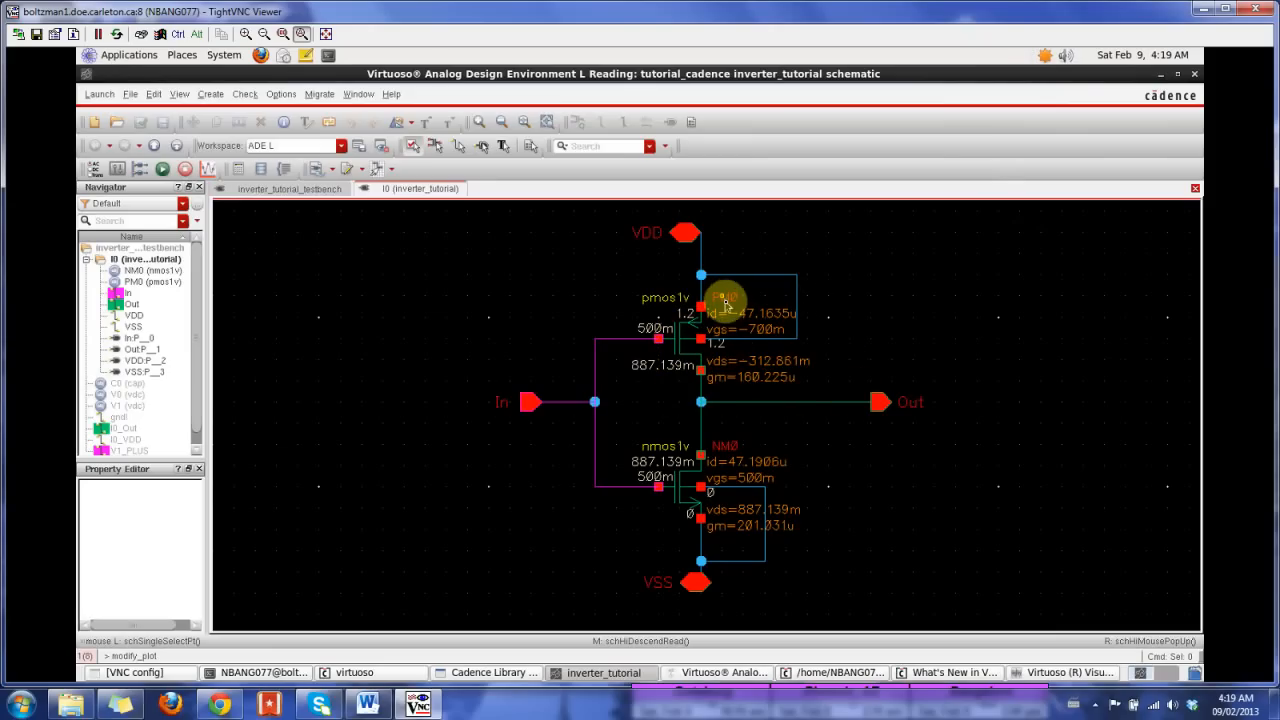
Step: Return to the testbench schematic, minimize its window, and bring the DC Response graph to the front
left_click(176, 146)
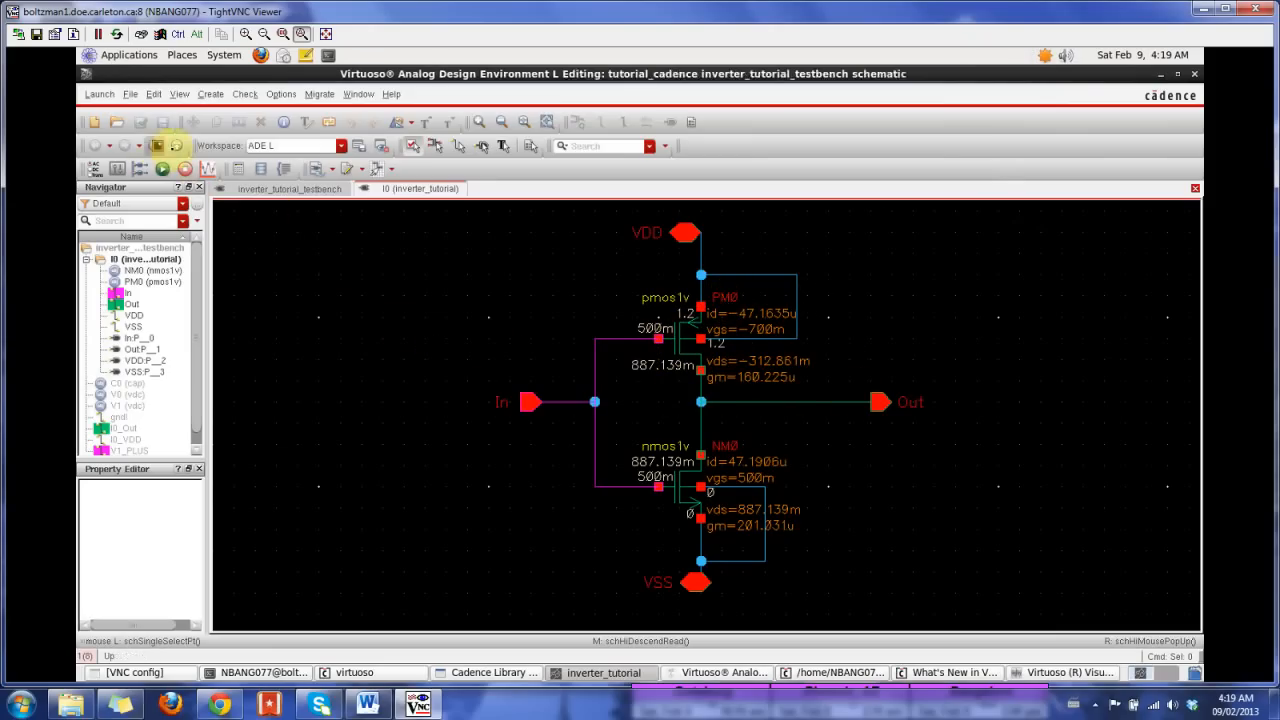
left_click(640, 672)
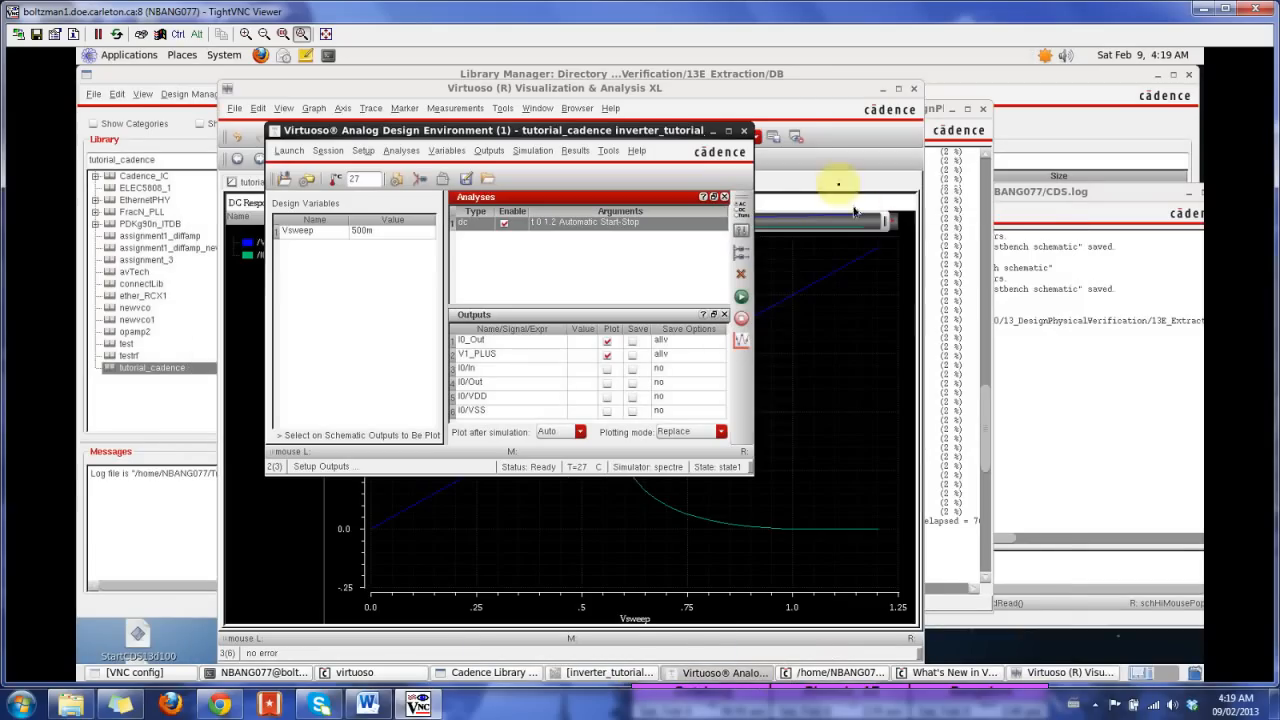
left_click(804, 97)
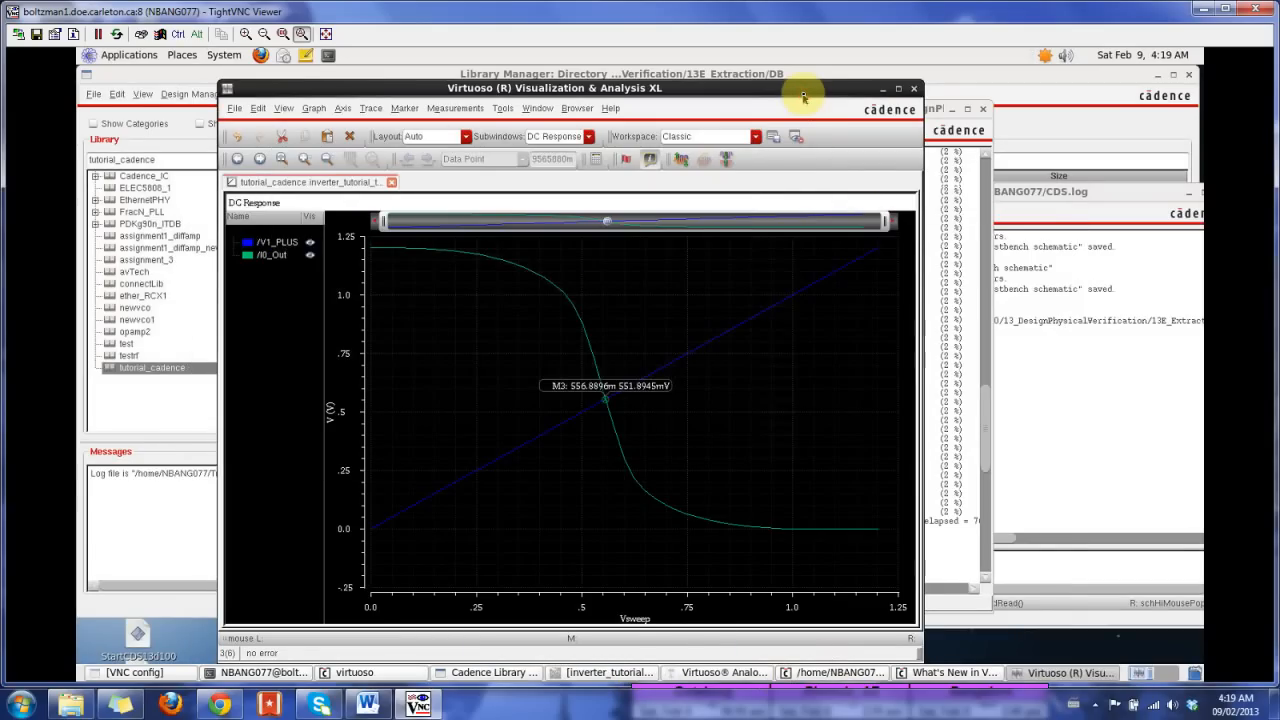